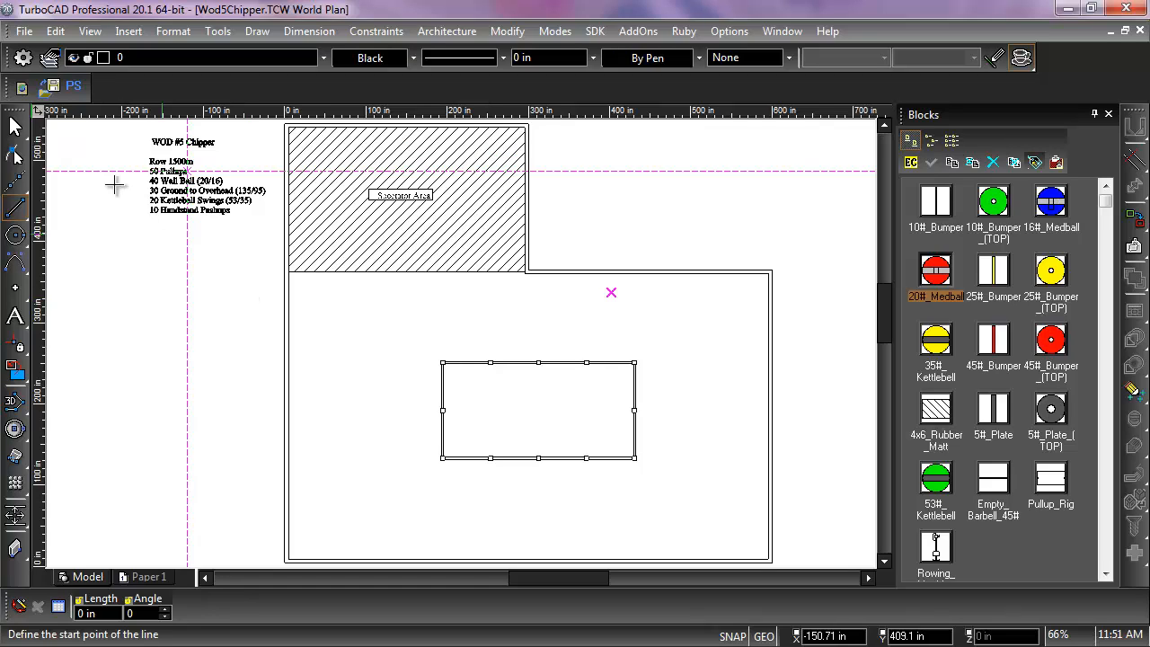
Step: Place a 4x6 rubber mat block in the lower-left corner of the gym floor plan
left_click(15, 126)
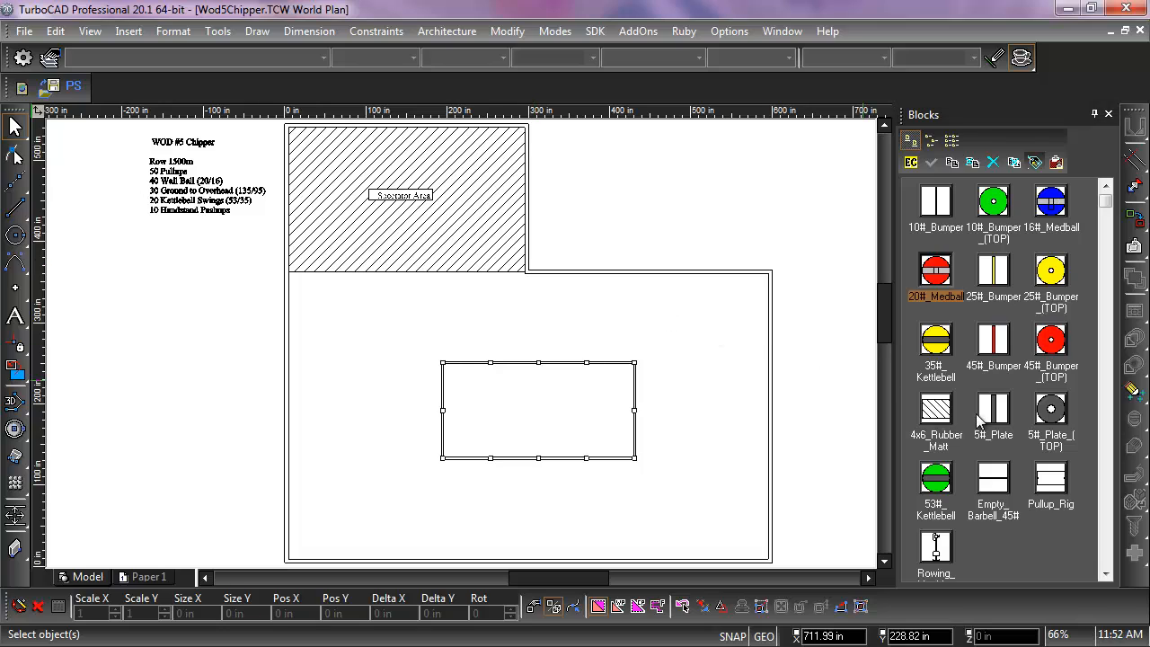
left_click(937, 411)
left_click_drag(936, 412, 341, 514)
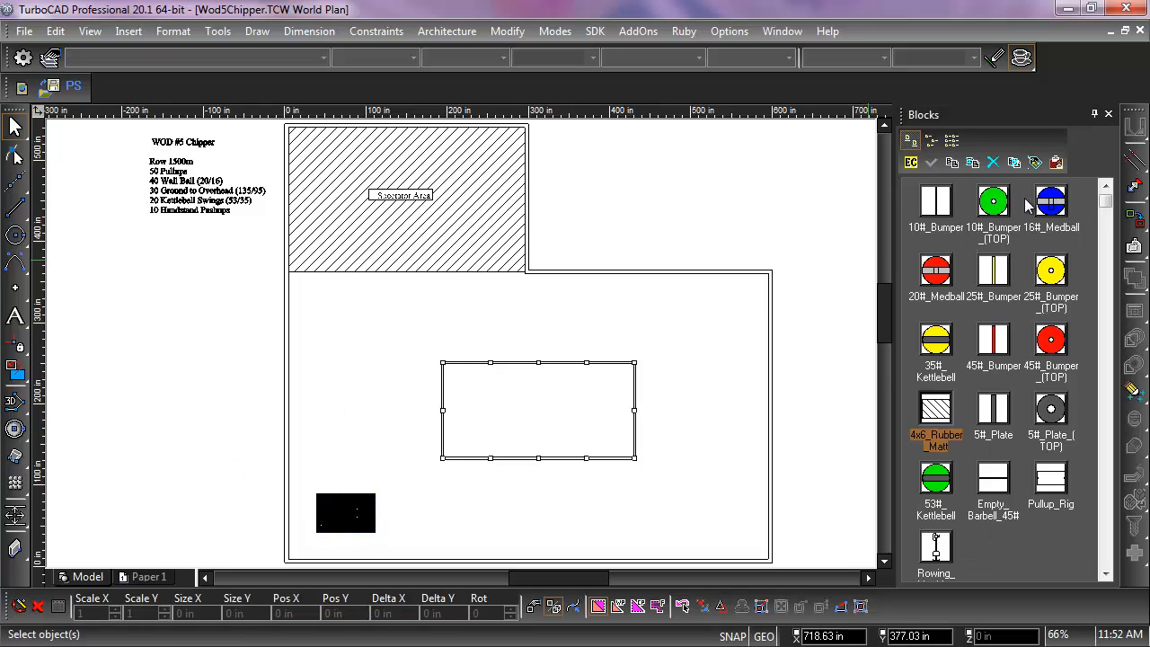
Step: Place a rowing machine block just to the right of the rubber mat
left_click_drag(1107, 208, 1114, 441)
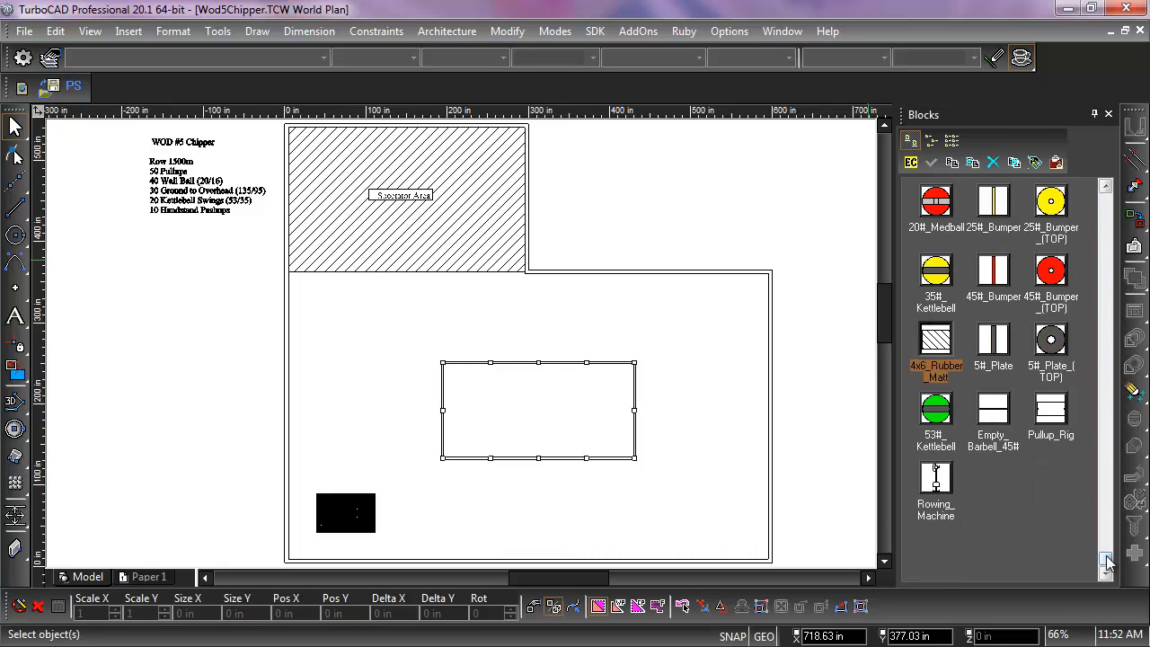
left_click(1107, 209)
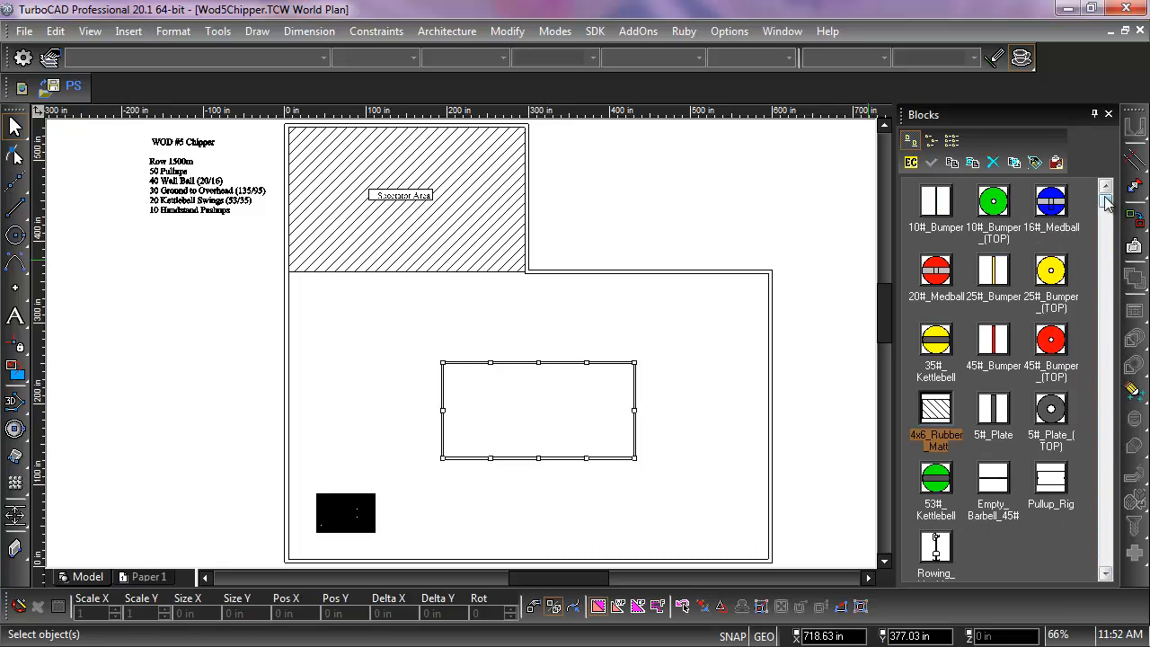
left_click(1109, 508)
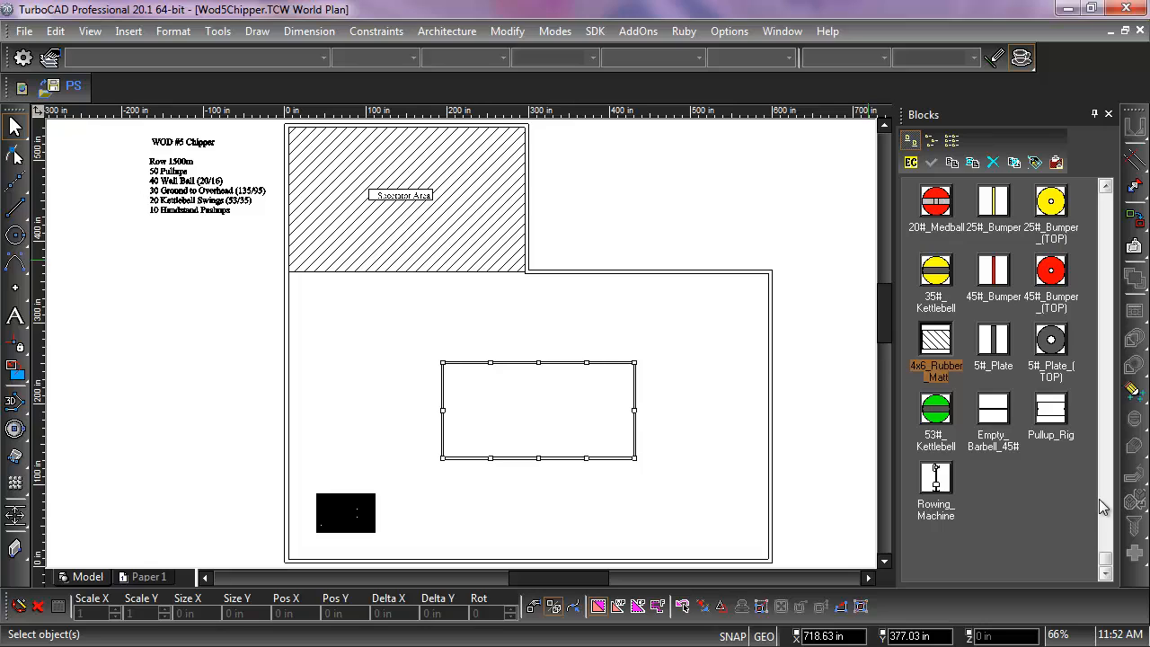
left_click(936, 480)
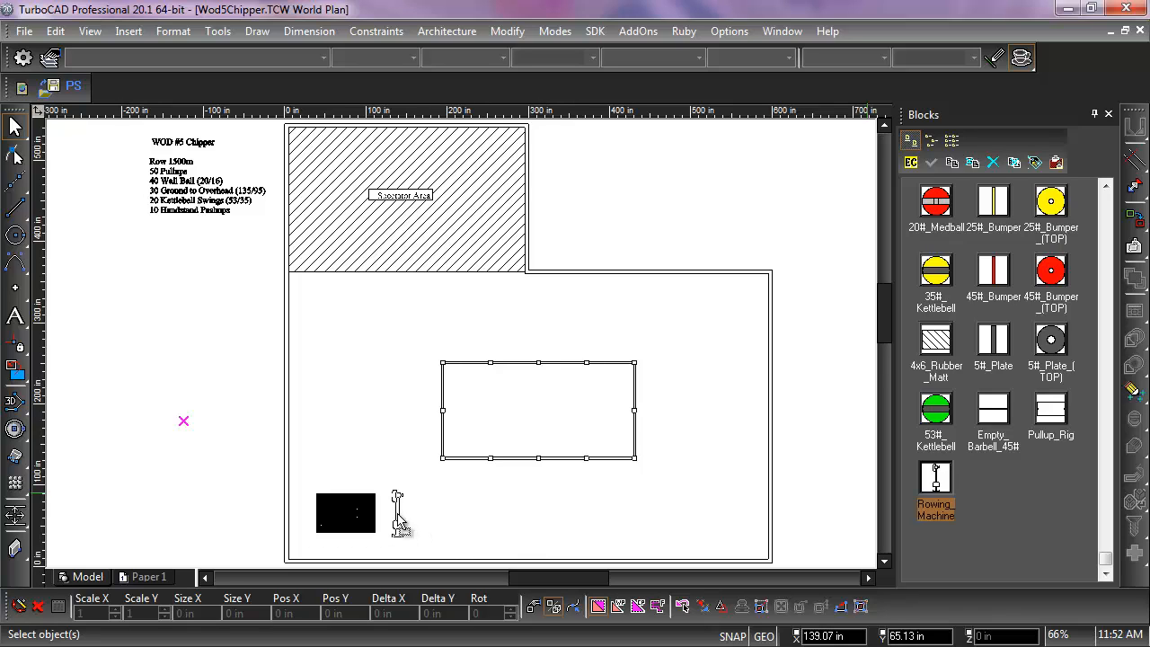
left_click(398, 514)
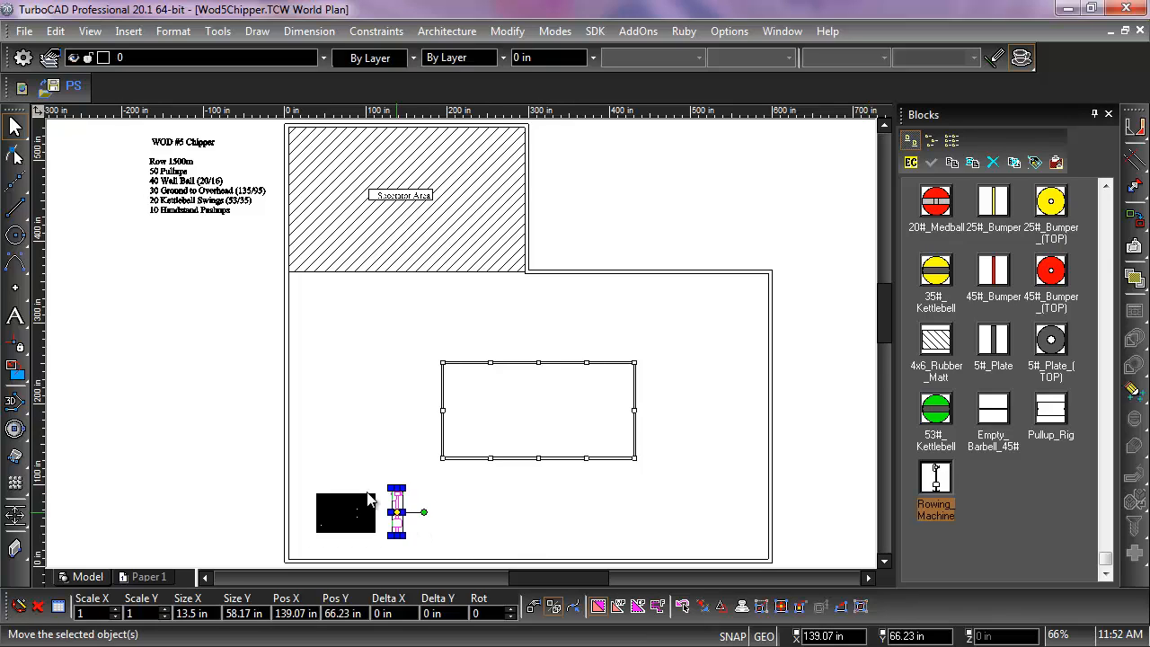
left_click(333, 456)
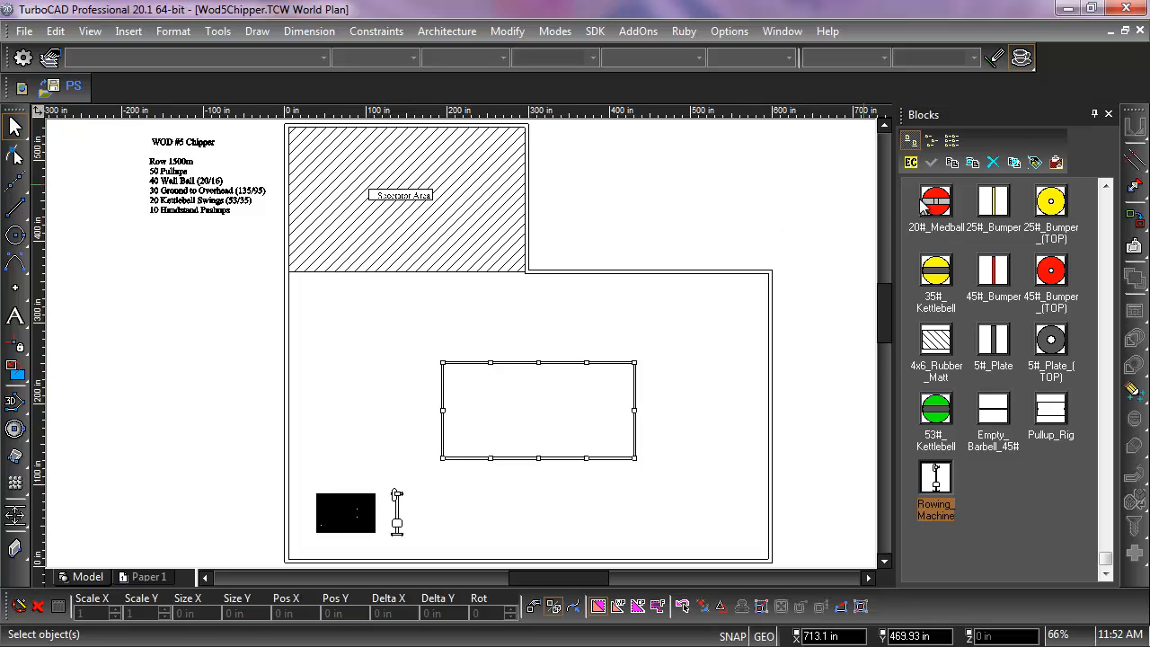
Step: Place a 20# medball to the left of the mat and an empty 45# barbell horizontally across the mat's centre
mouse_move(942, 206)
left_mouse_down()
mouse_move(322, 448)
mouse_move(176, 188)
mouse_move(240, 280)
mouse_move(324, 461)
mouse_move(300, 488)
mouse_move(303, 507)
left_mouse_up()
left_click(349, 442)
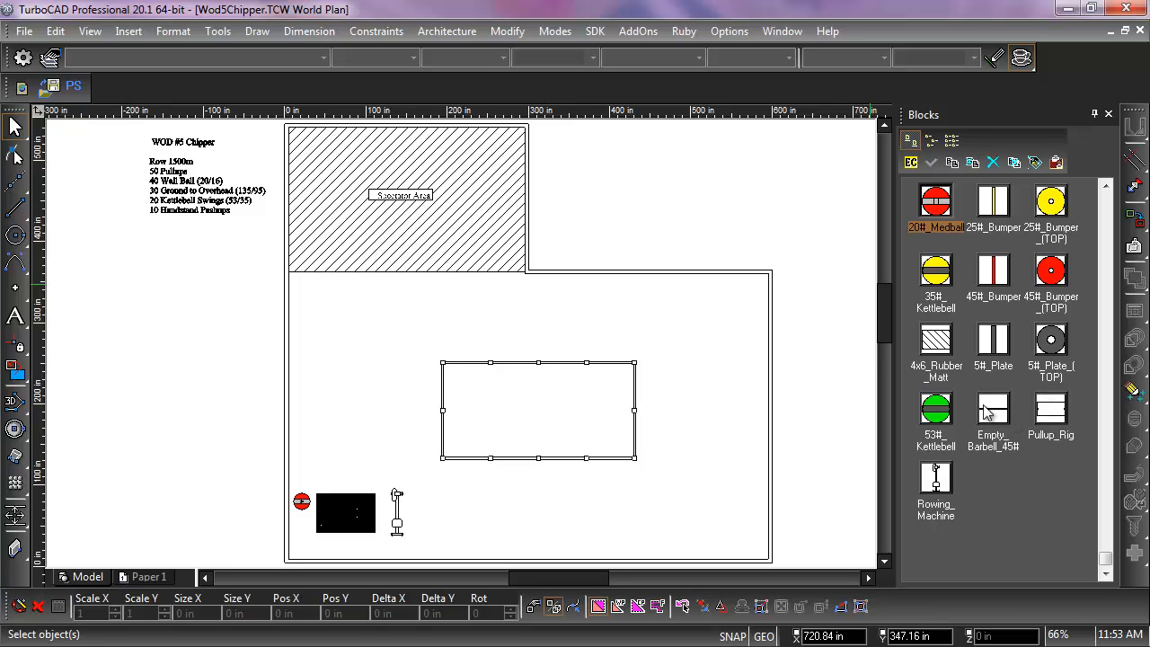
left_click_drag(986, 411, 376, 517)
left_click(348, 515)
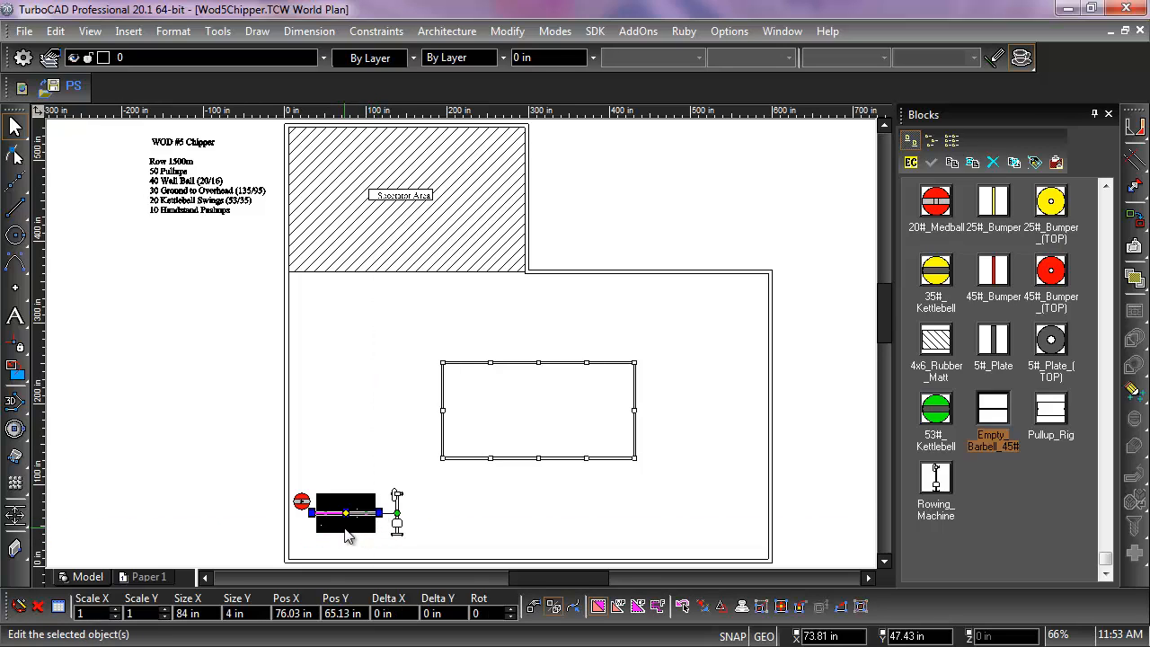
Step: Place a 45# bumper plate on the barbell, against the outer side of its left collar
scroll(346, 531, "up", 3)
scroll(464, 324, "up", 2)
scroll(462, 337, "up", 5)
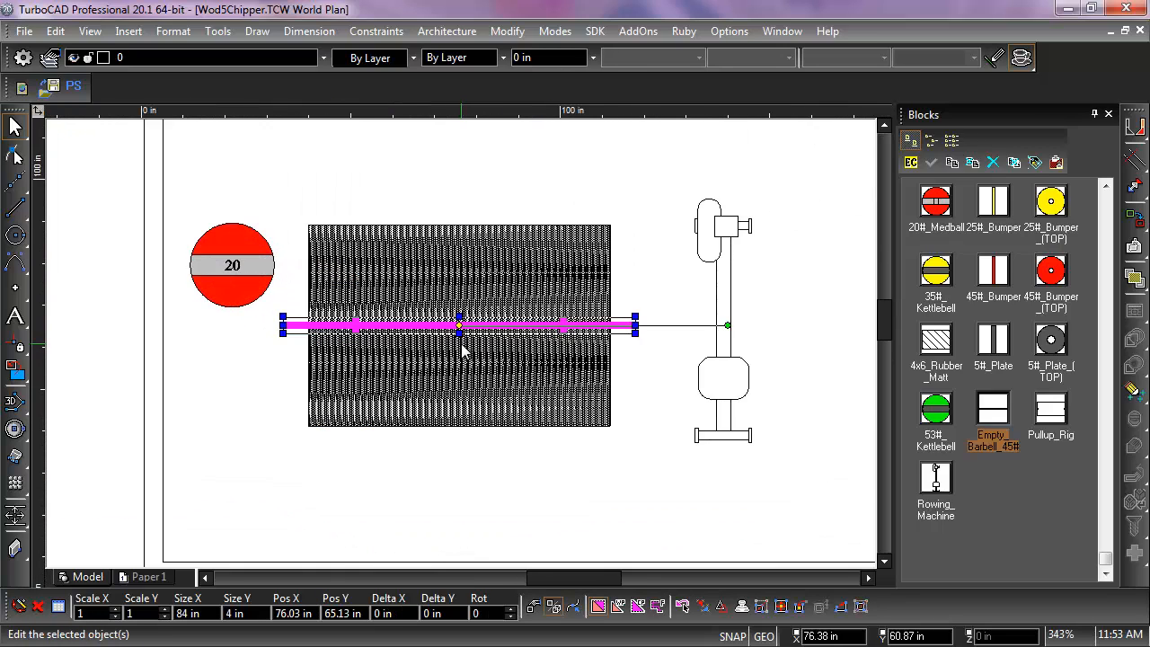
left_click(503, 139)
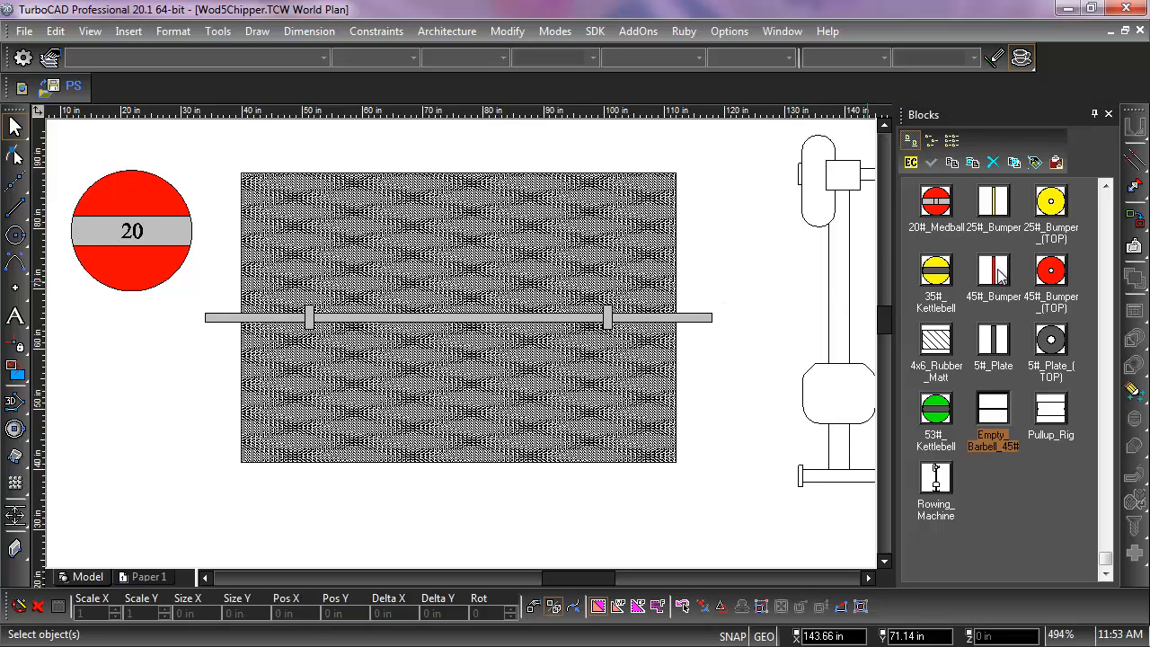
left_click_drag(1005, 271, 298, 317)
left_click(746, 231)
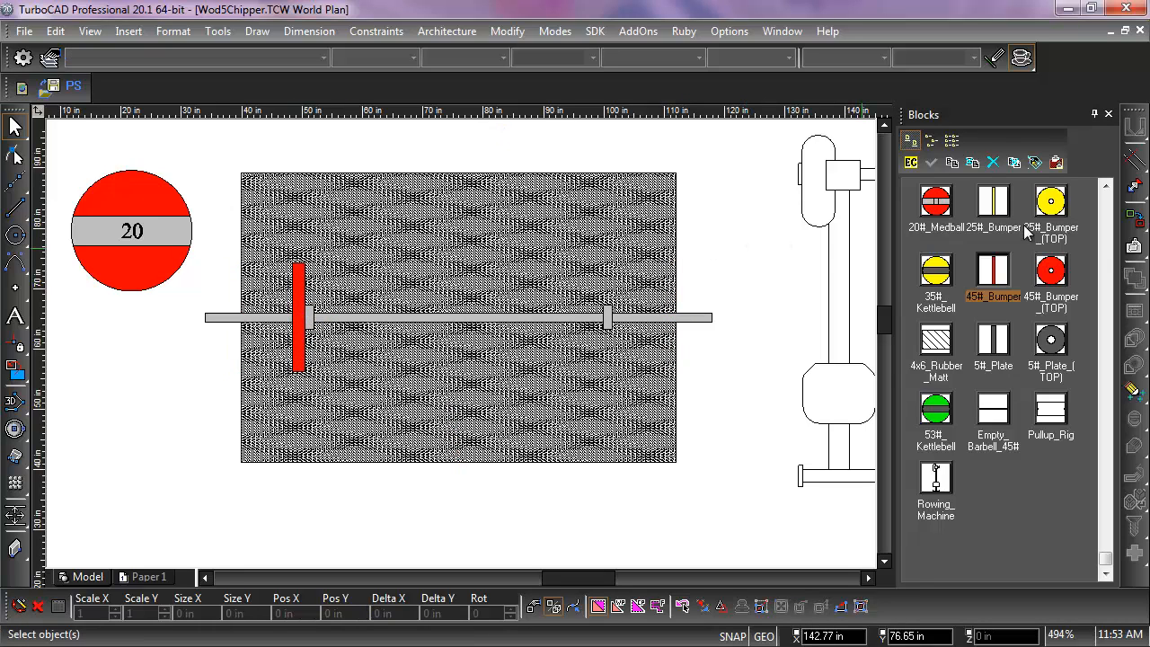
Step: Add a second 45# bumper and move it by its left edge against the outer side of the barbell's right collar
left_click_drag(1000, 263, 760, 303)
left_click(764, 304, "ctrl")
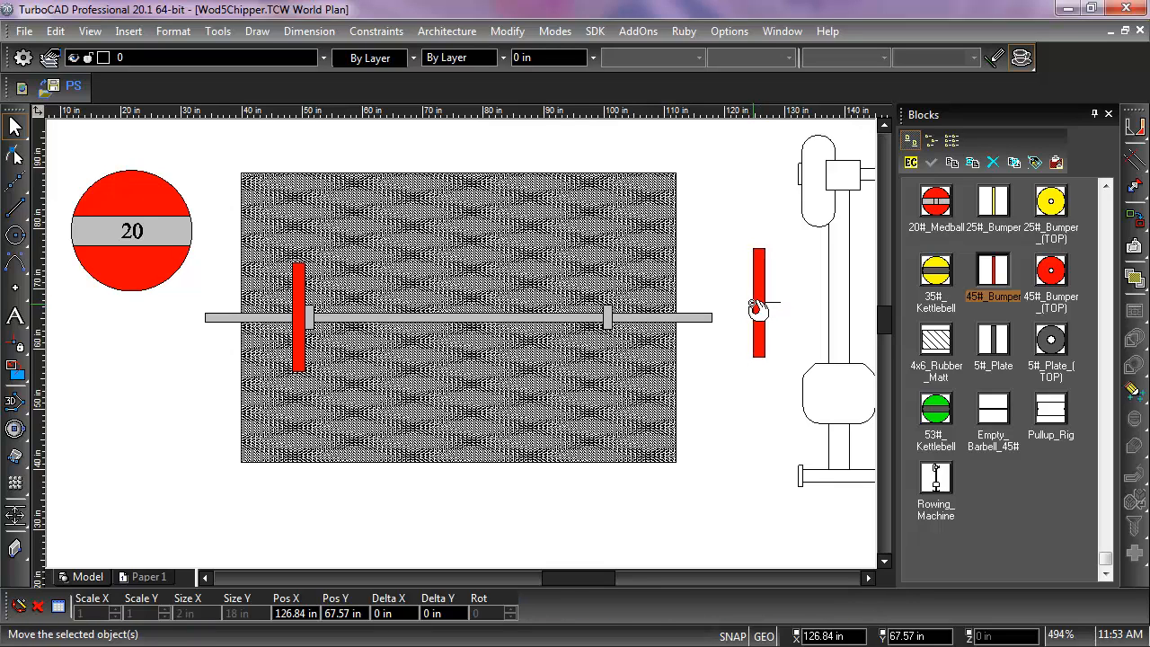
left_click(752, 305)
left_click(752, 305)
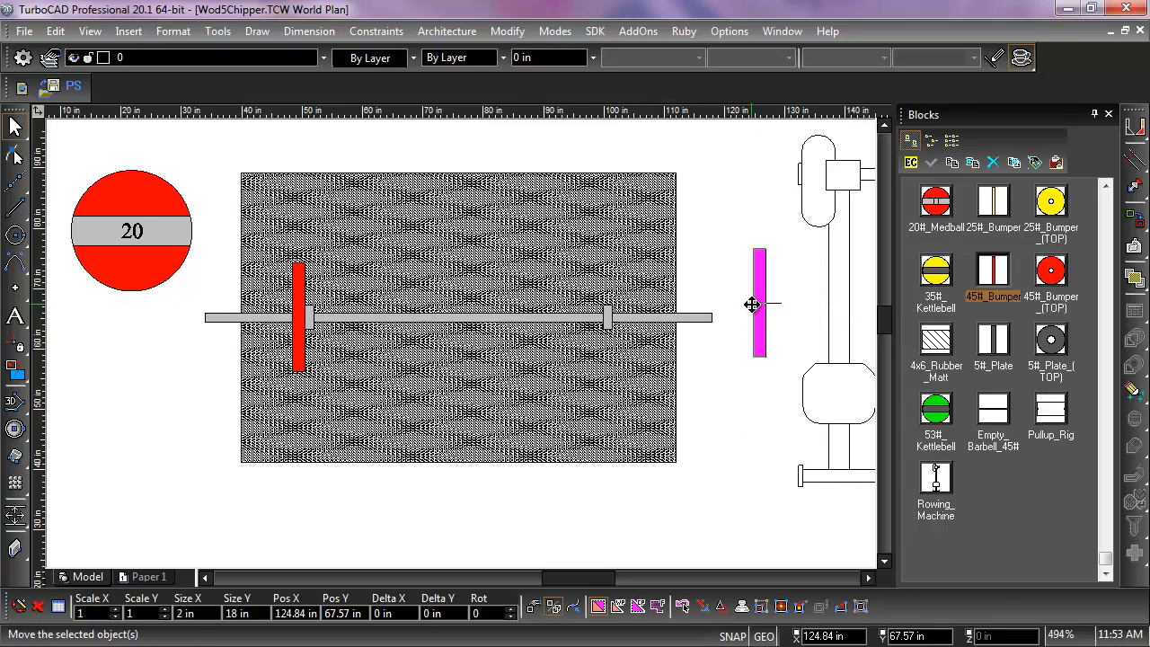
left_click(618, 314)
left_click(731, 268)
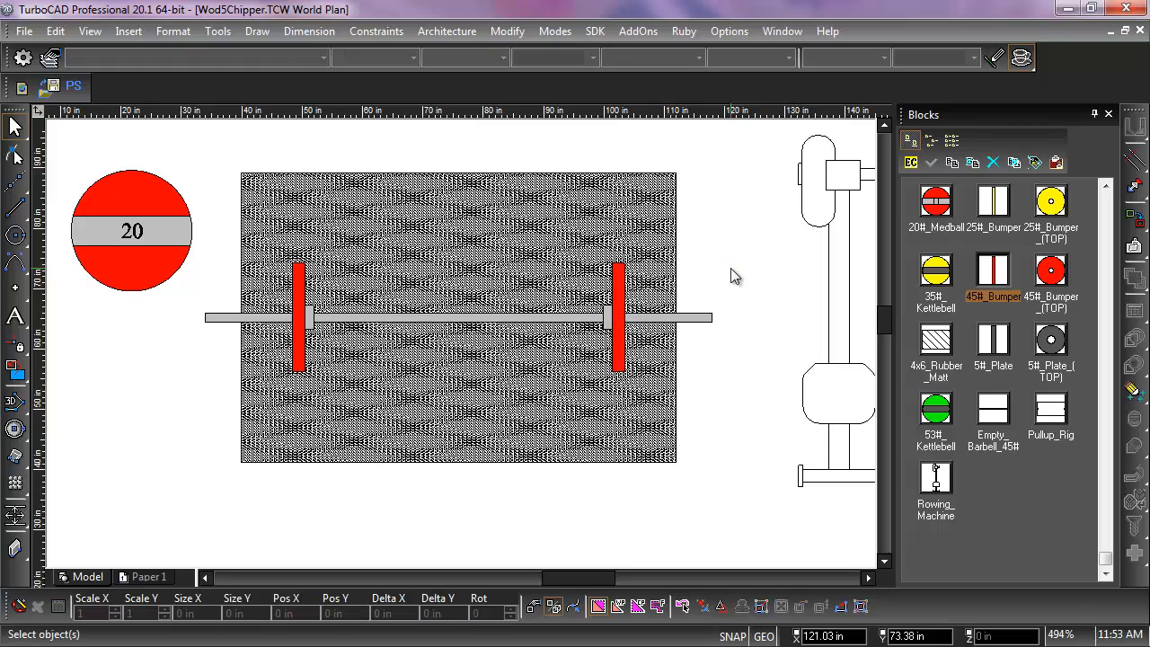
Step: Place a 53# kettlebell below the medball, to the left of the rubber mat
scroll(711, 269, "down", 3)
scroll(454, 349, "down", 4)
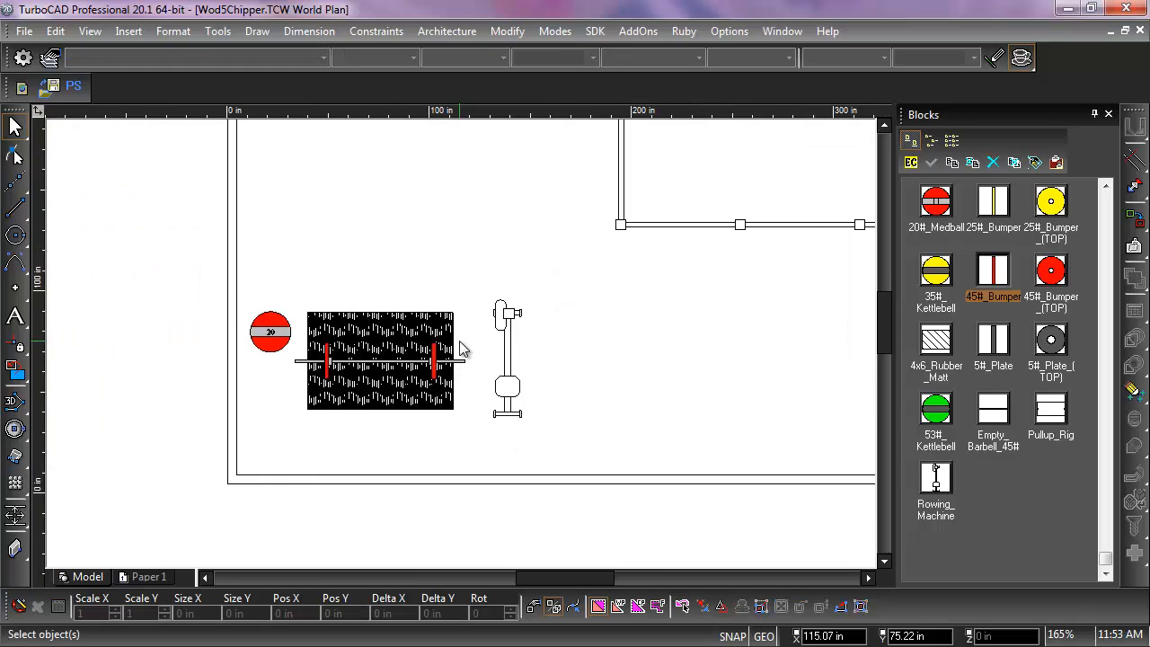
scroll(409, 260, "up", 3)
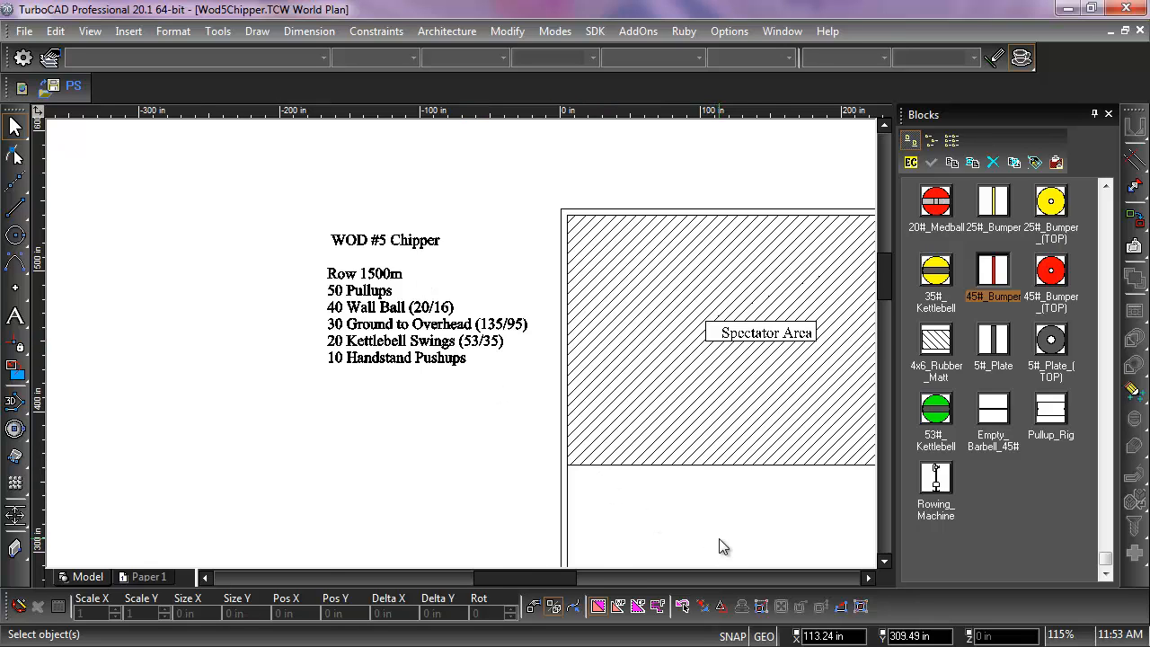
scroll(721, 544, "down", 2)
scroll(559, 438, "up", 1)
scroll(559, 439, "up", 1)
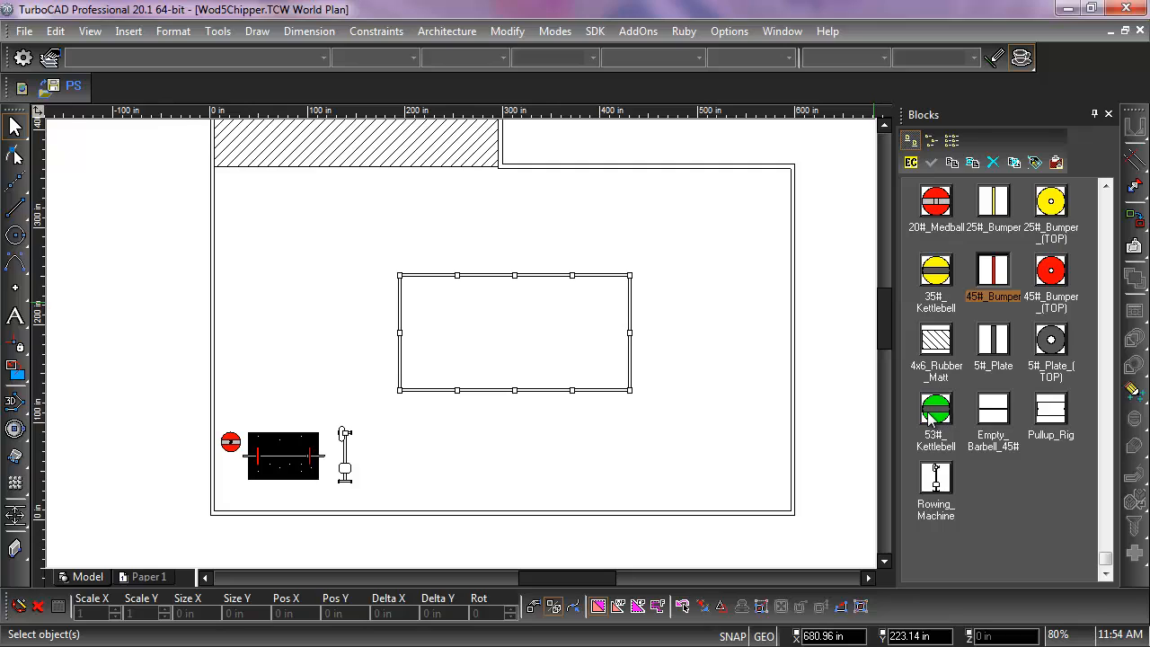
left_click_drag(942, 412, 227, 476)
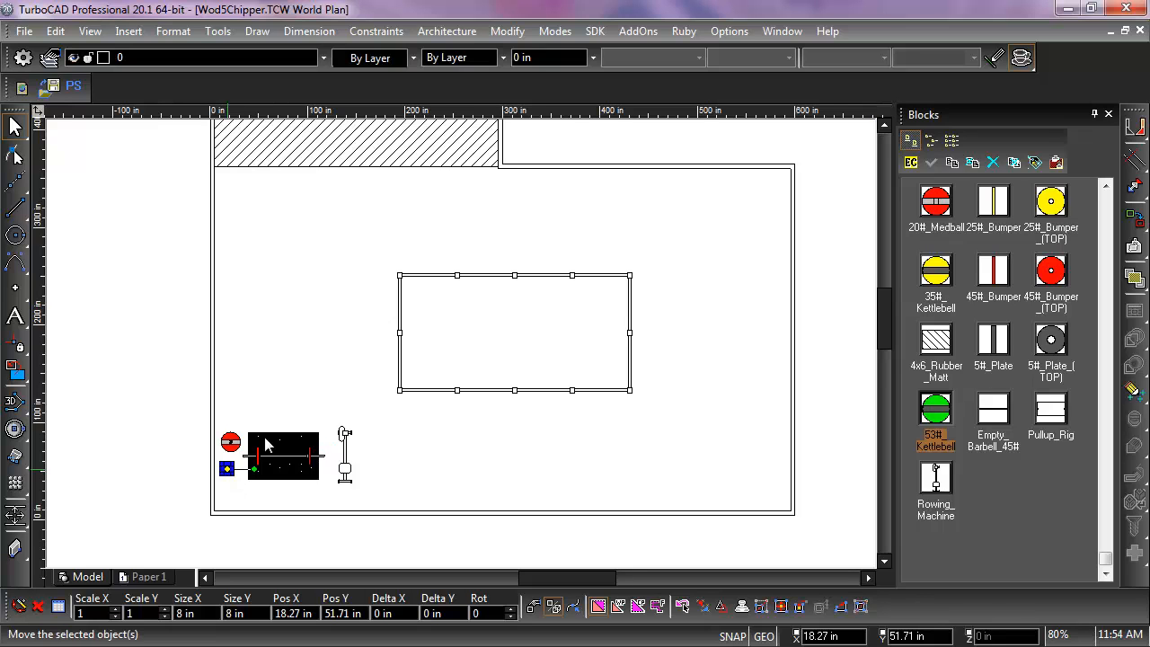
scroll(283, 463, "up", 2)
scroll(479, 357, "up", 4)
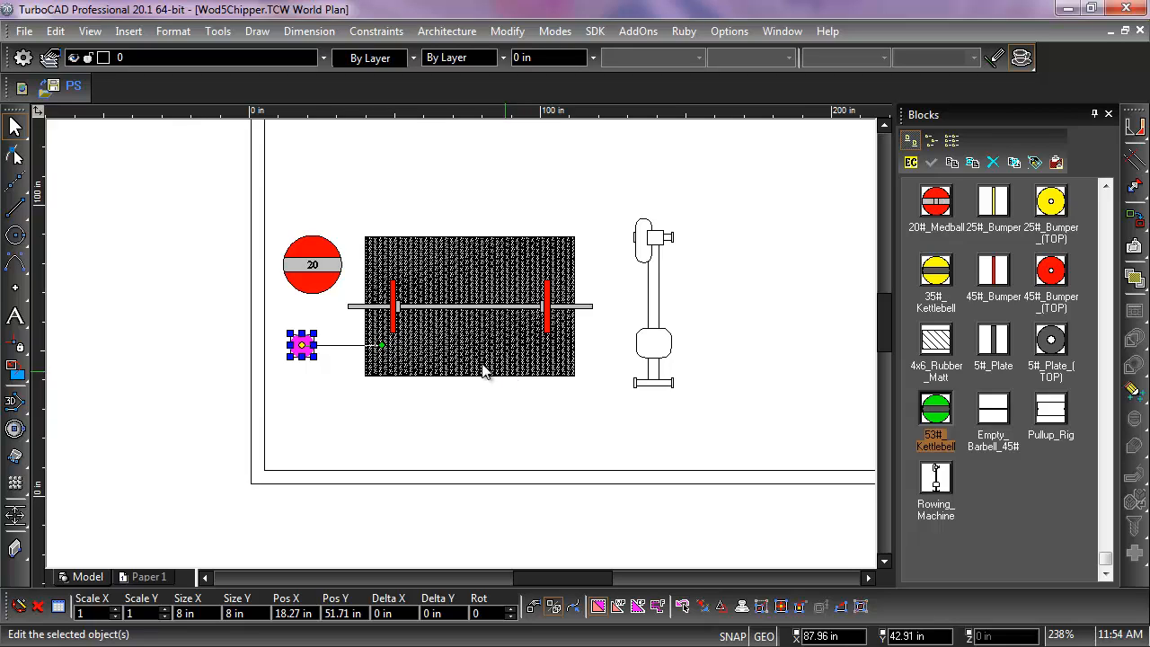
key("Escape")
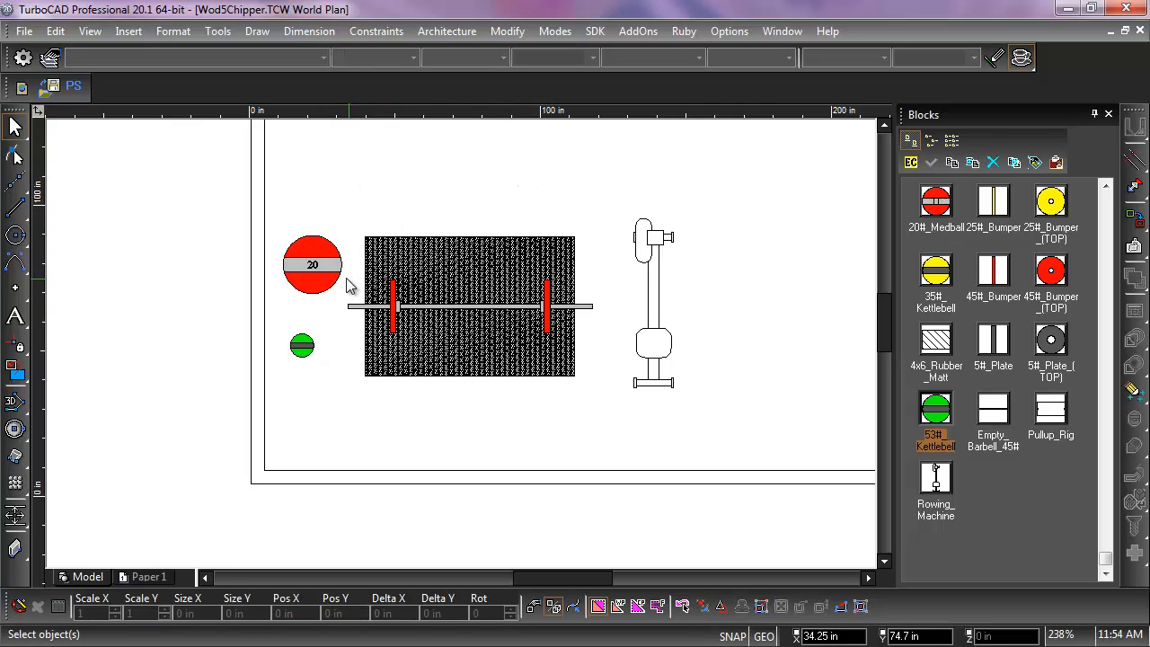
Step: Generate the Barbell Load database report for the barbell and its two bumpers, with Name as the first column and totals added
left_click_drag(341, 279, 621, 360)
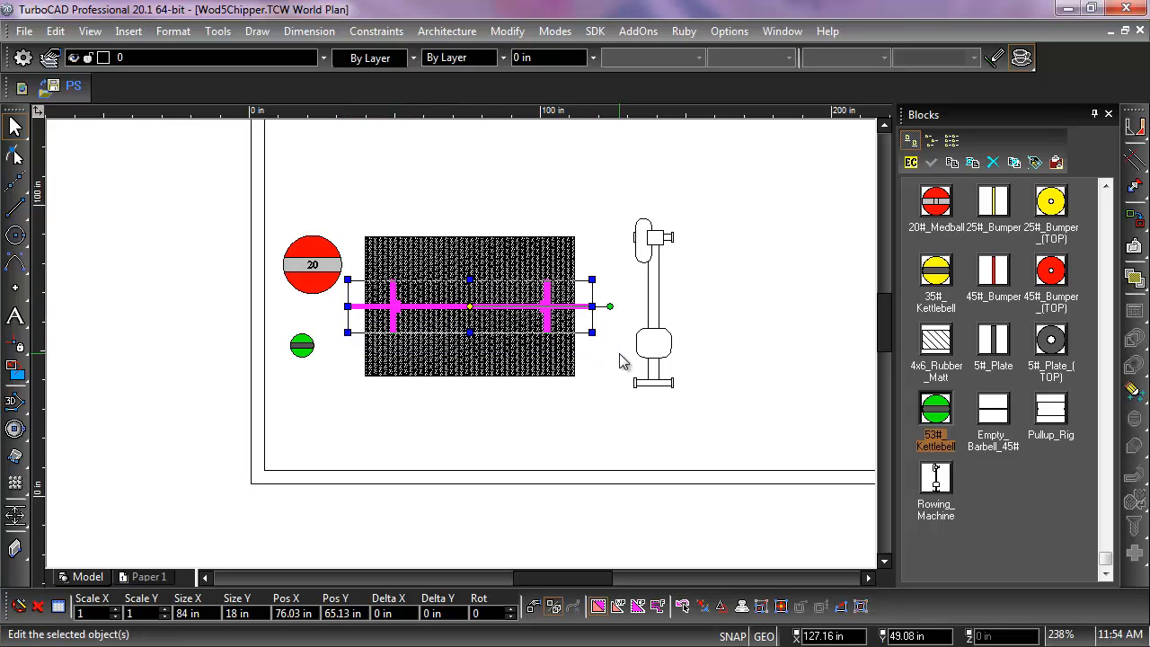
left_click(218, 32)
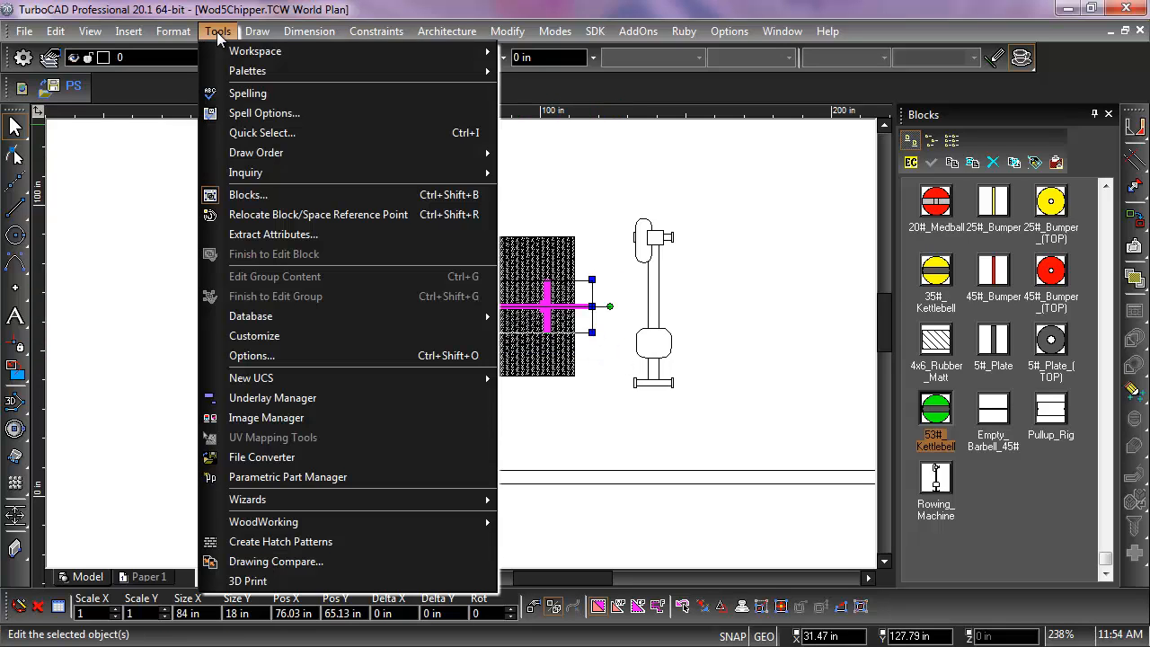
mouse_move(239, 319)
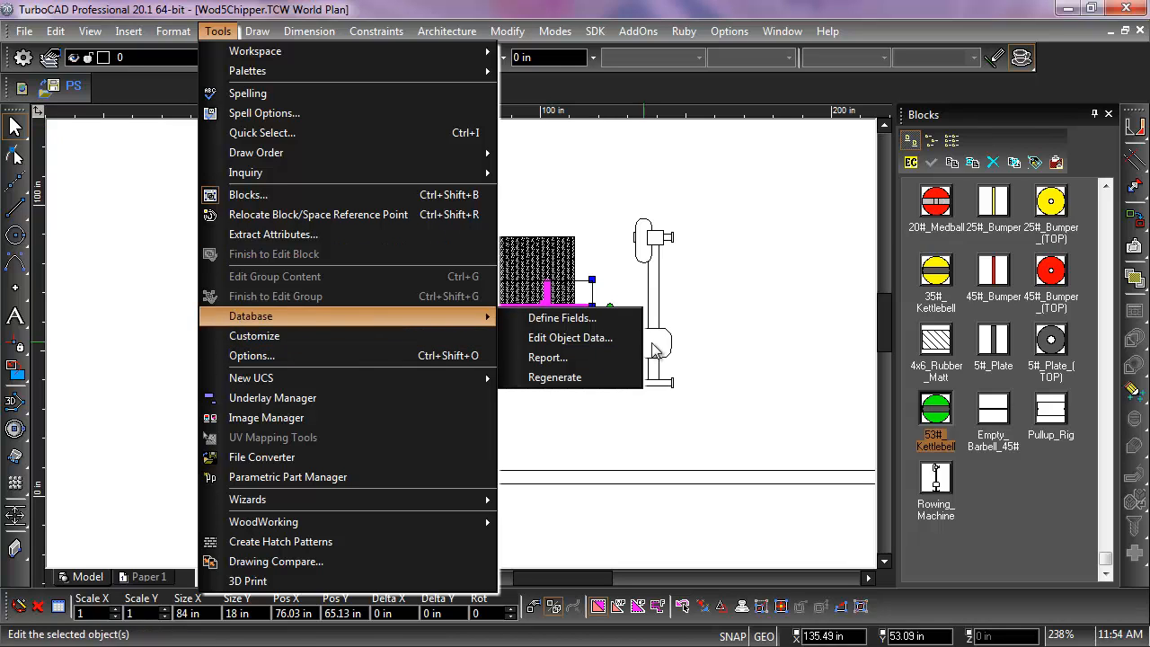
left_click(593, 361)
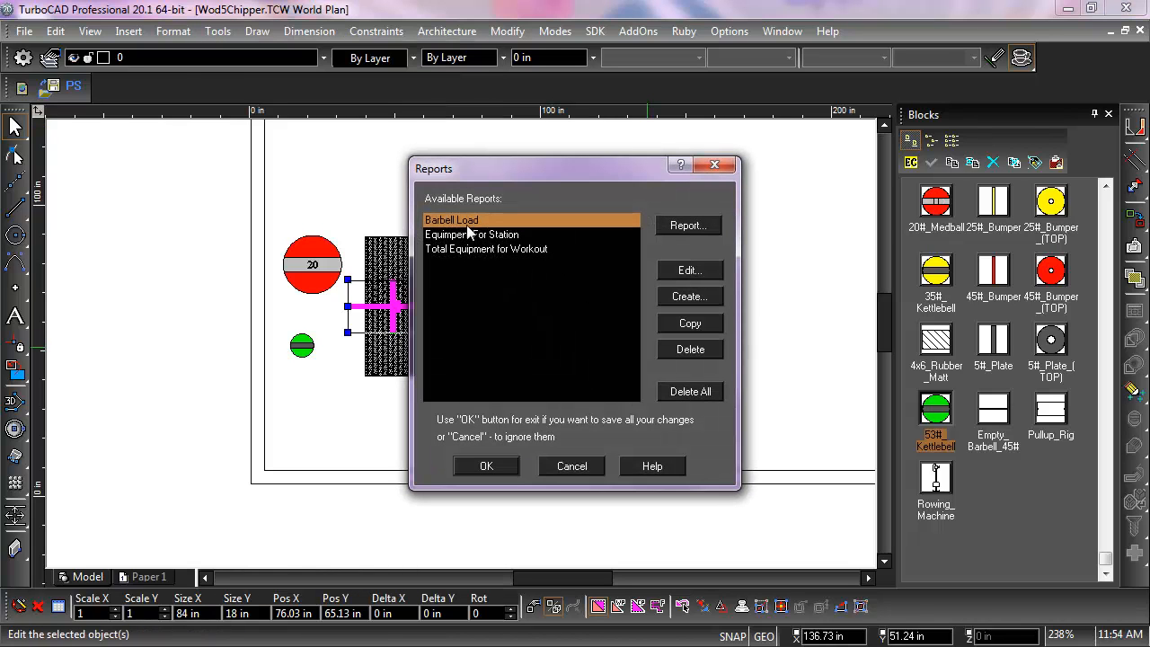
left_click(693, 225)
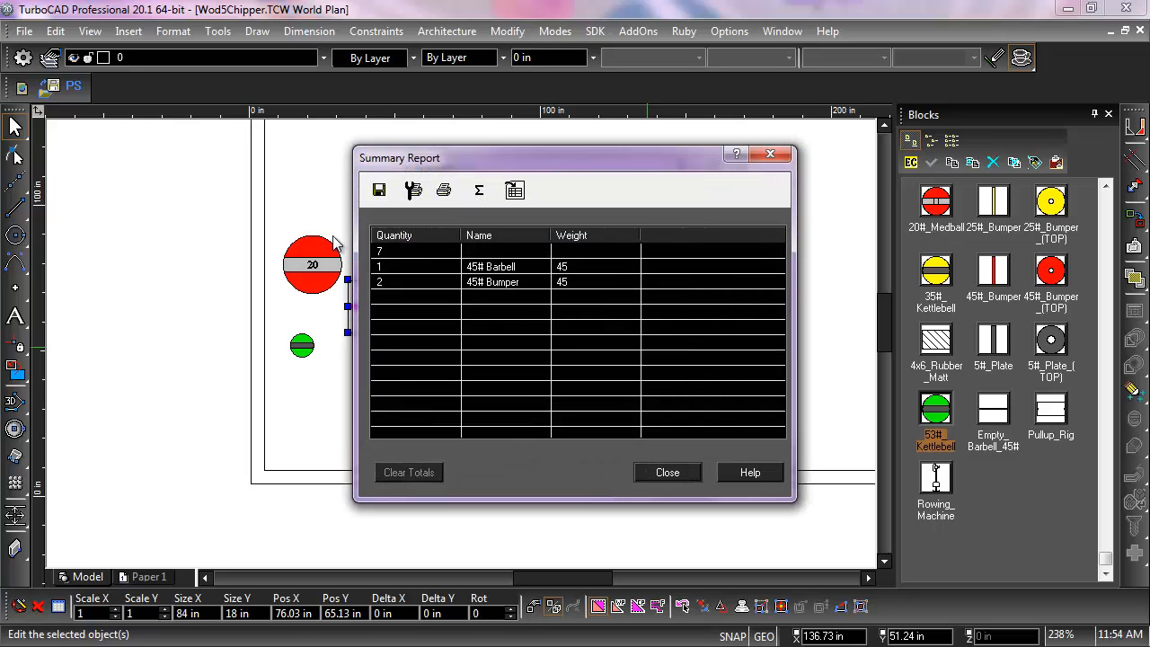
left_click_drag(491, 235, 388, 241)
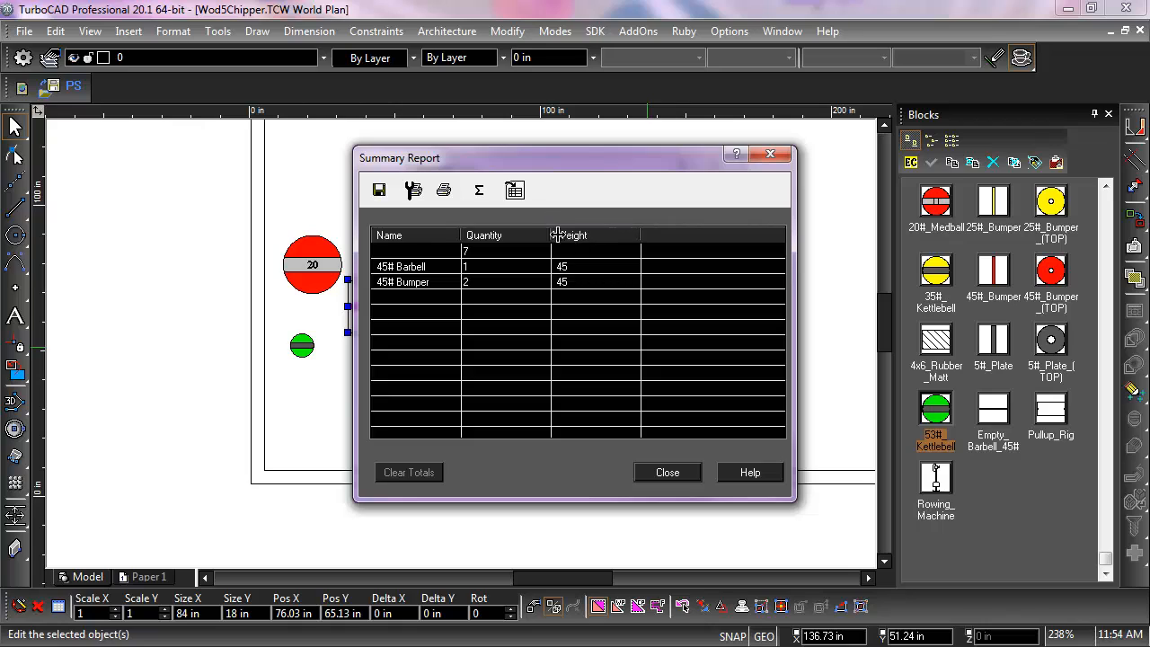
left_click(478, 192)
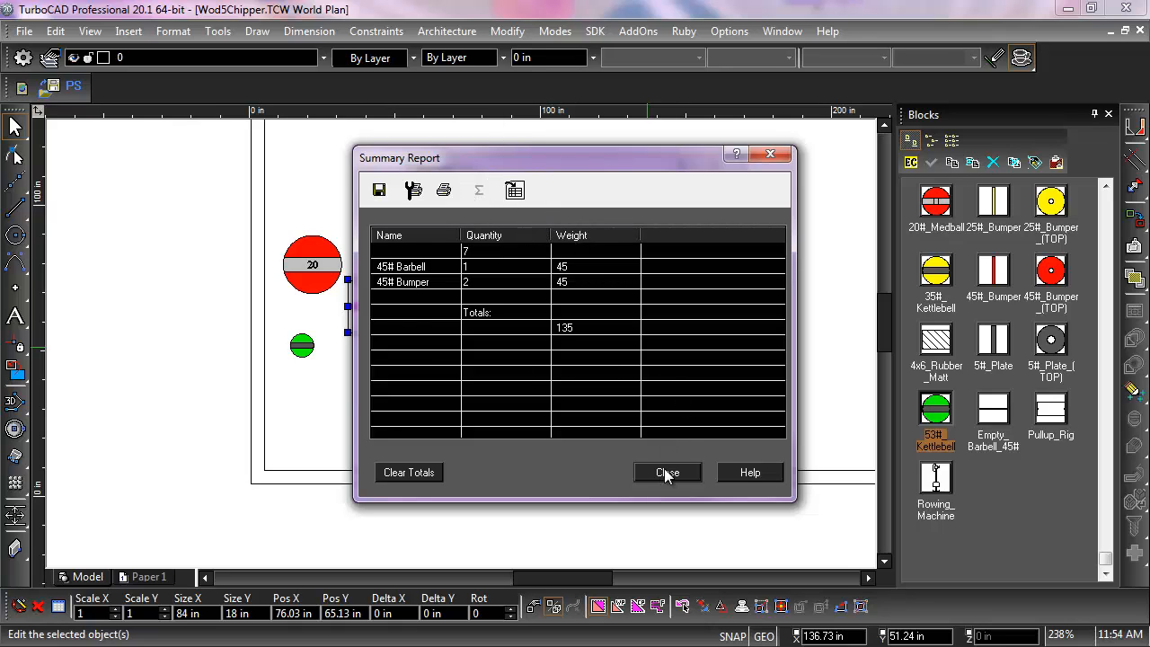
Step: Insert the report below the mat as a Standard-style table with all columns sized by maximum text width
left_click(514, 189)
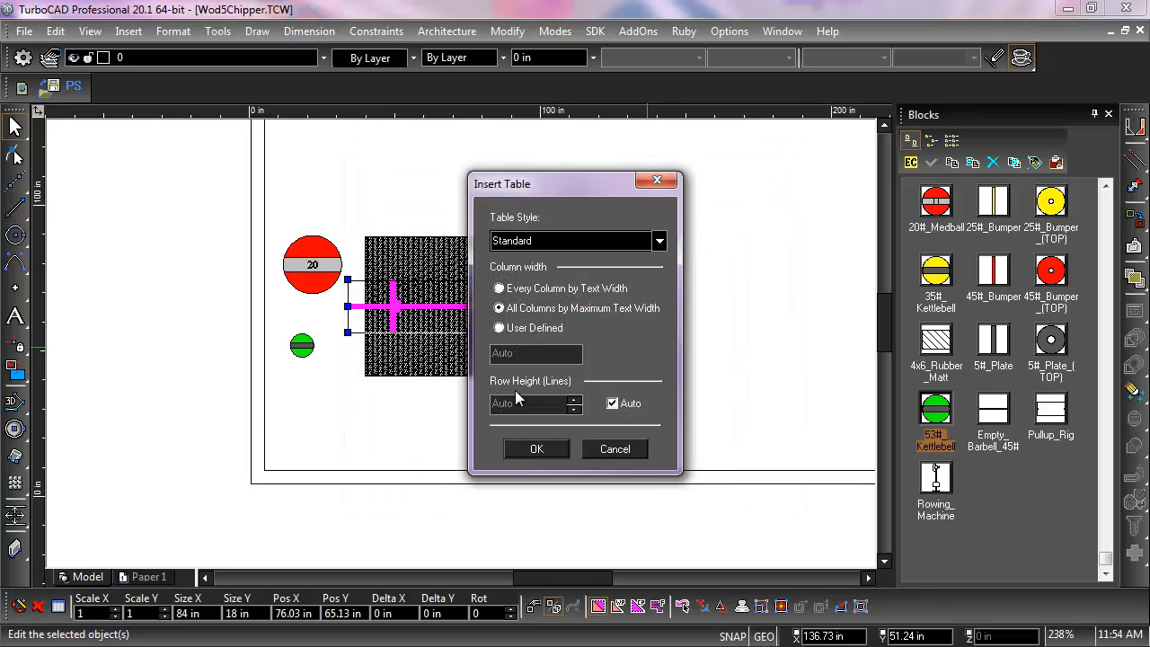
left_click(536, 450)
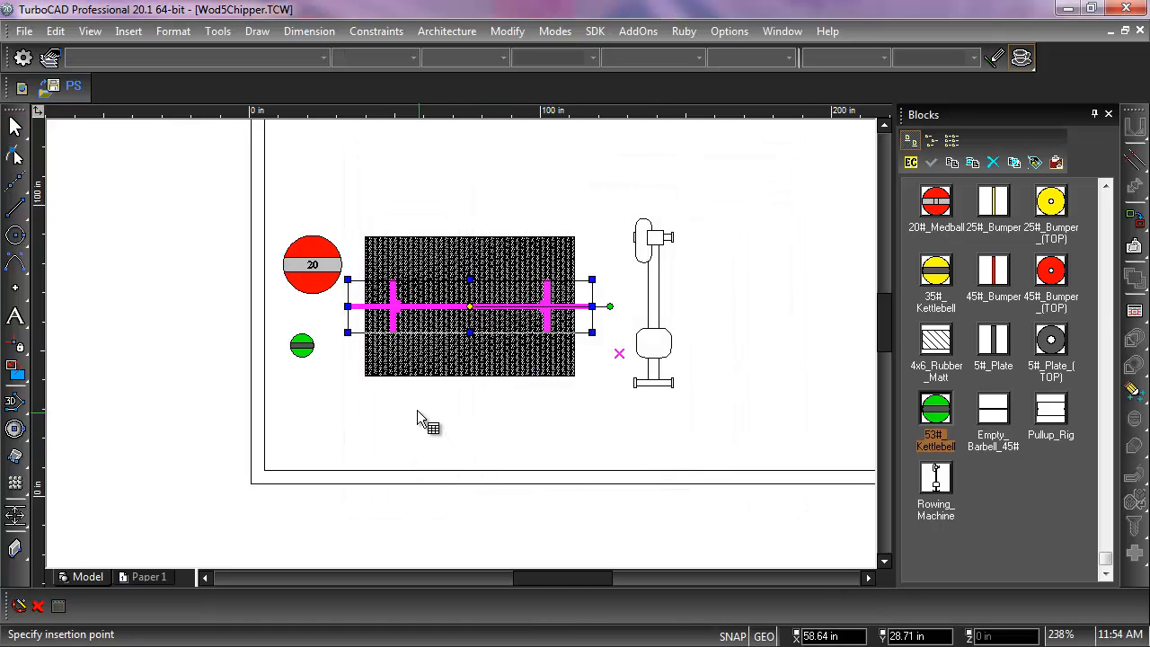
left_click(383, 394)
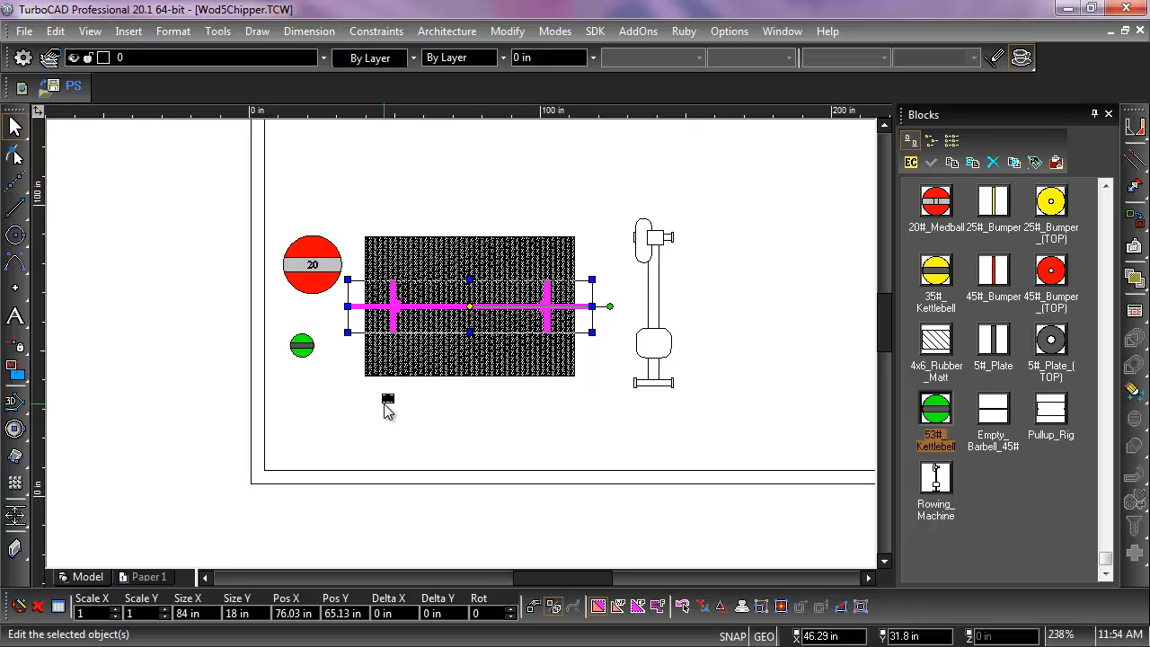
Step: Enlarge the Barbell Load table to about 52 by 34 in and position it just below the mat's lower-left part
scroll(389, 411, "up", 2)
left_click(469, 335)
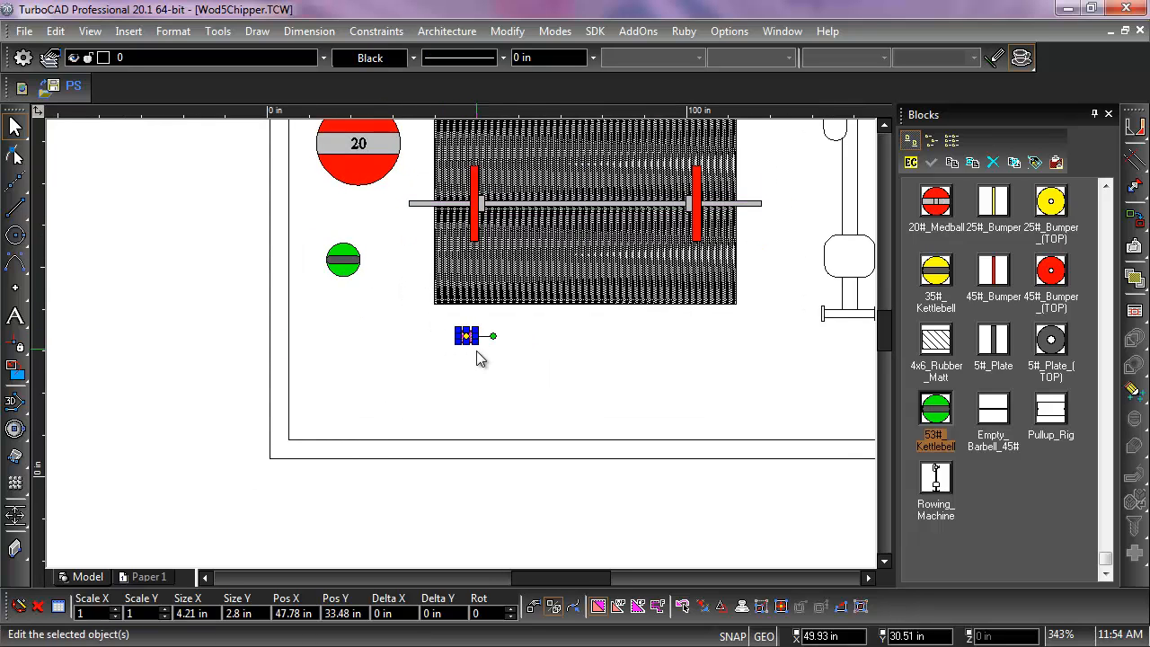
left_click_drag(477, 343, 674, 402)
left_click_drag(576, 403, 504, 385)
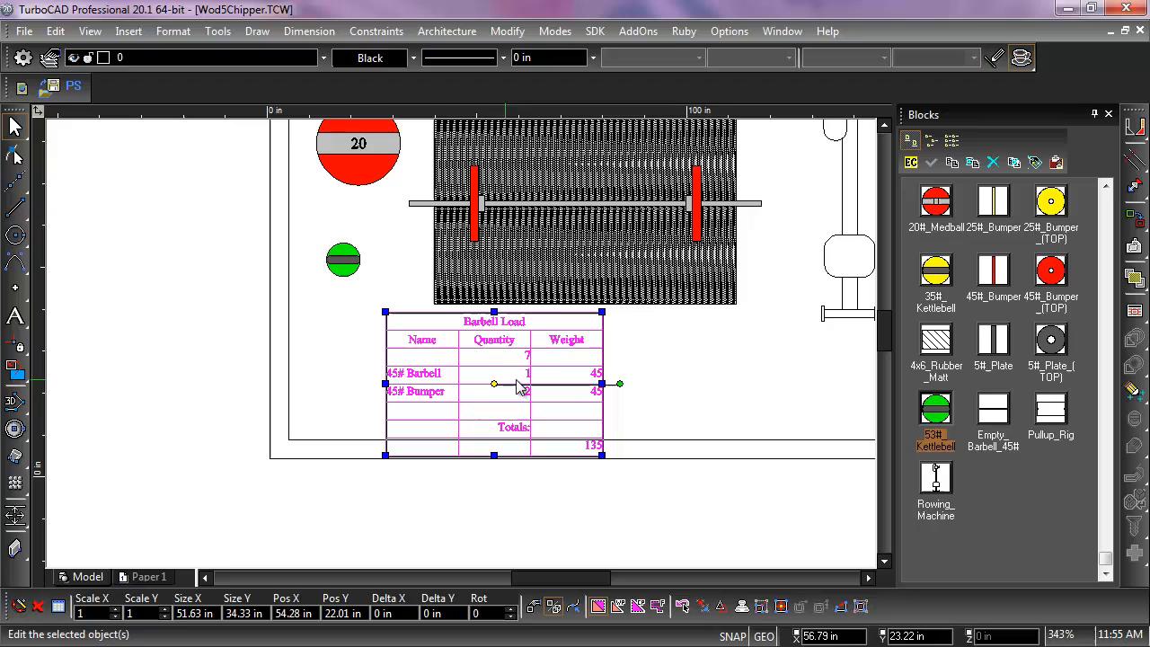
left_click(673, 383)
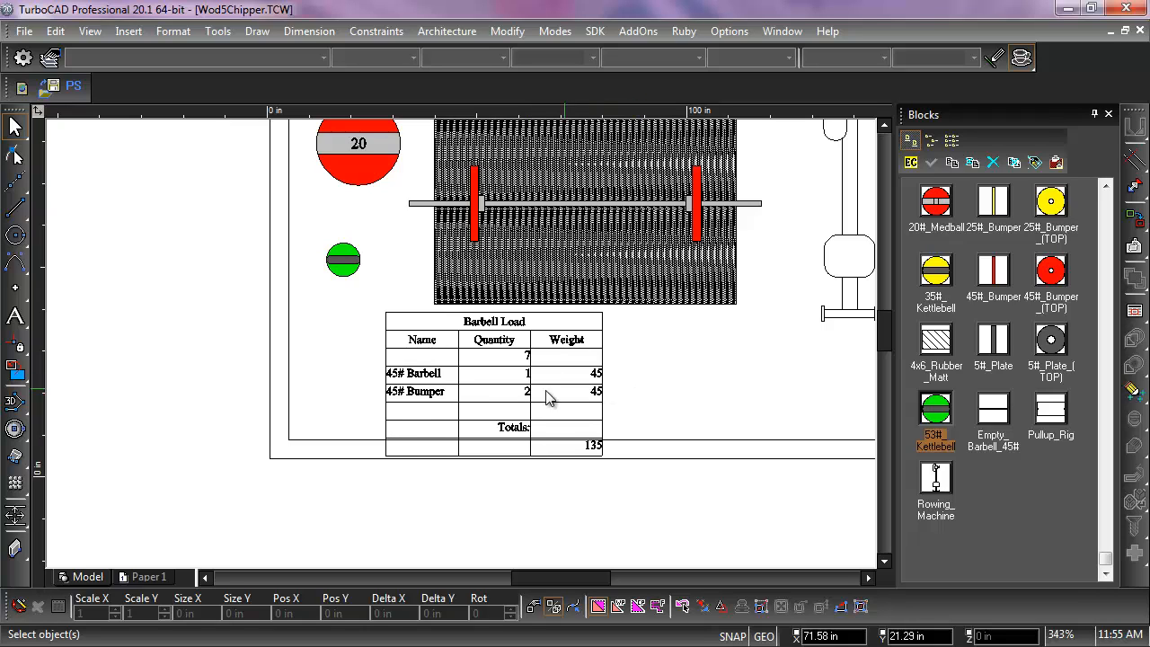
Step: Move the Barbell Load table outside the gym plan, just below the outer wall and aligned with its lower-left corner
scroll(537, 402, "down", 5)
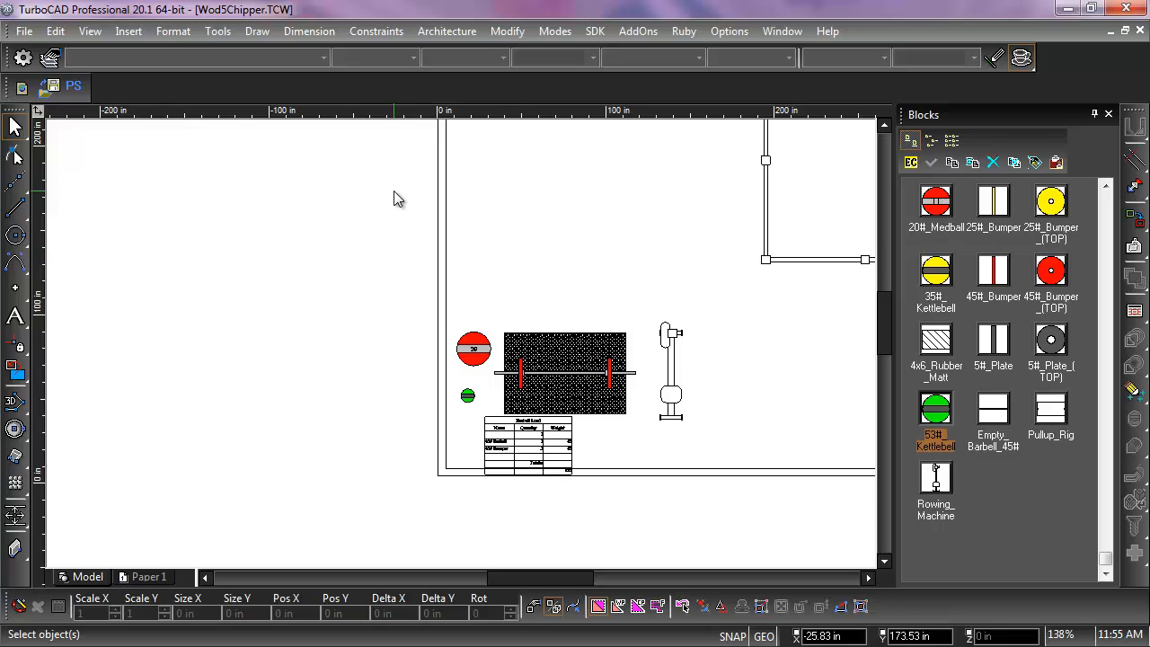
scroll(405, 206, "down", 4)
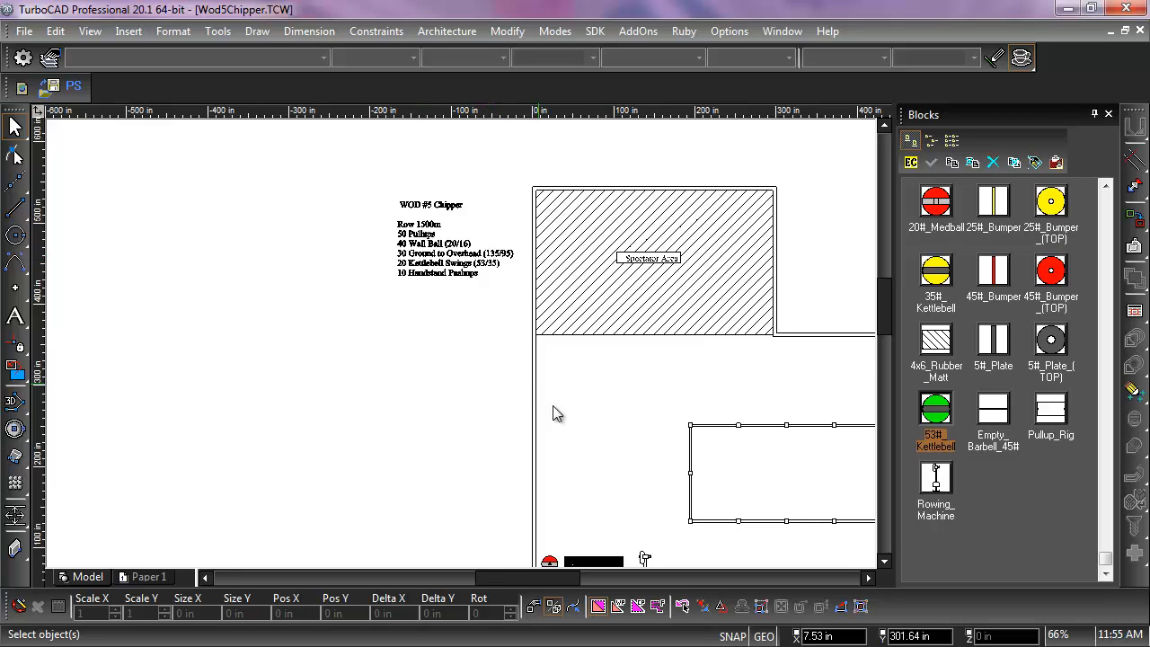
scroll(585, 464, "down", 3)
scroll(460, 404, "up", 3)
scroll(464, 351, "up", 10)
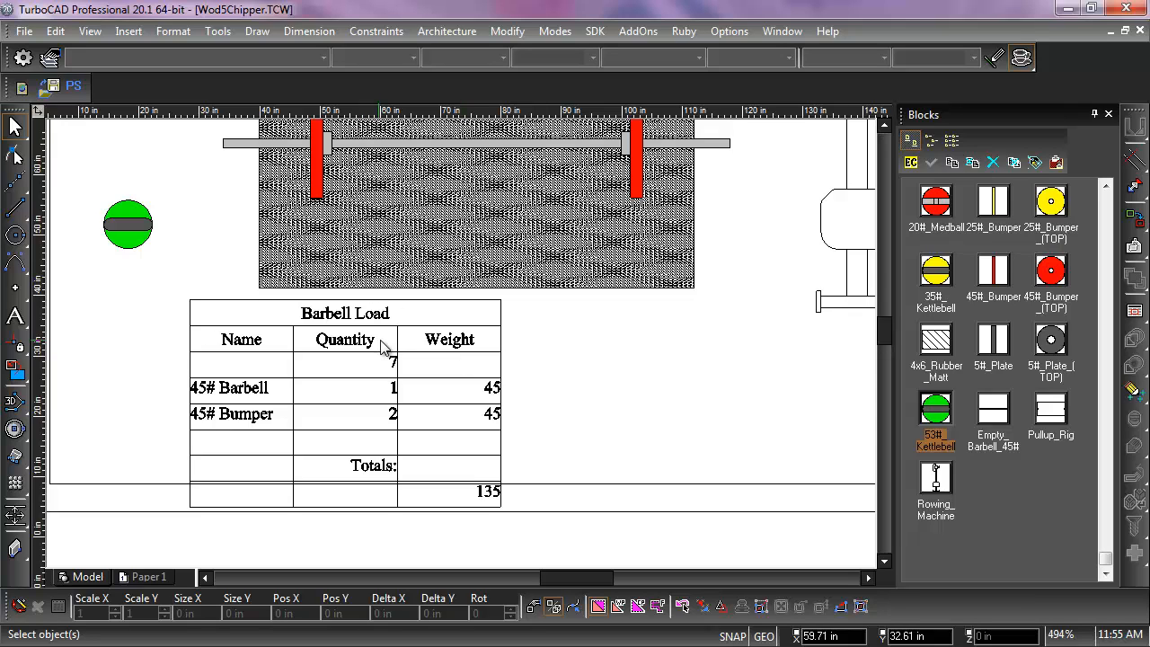
scroll(384, 349, "down", 5)
left_click(449, 334)
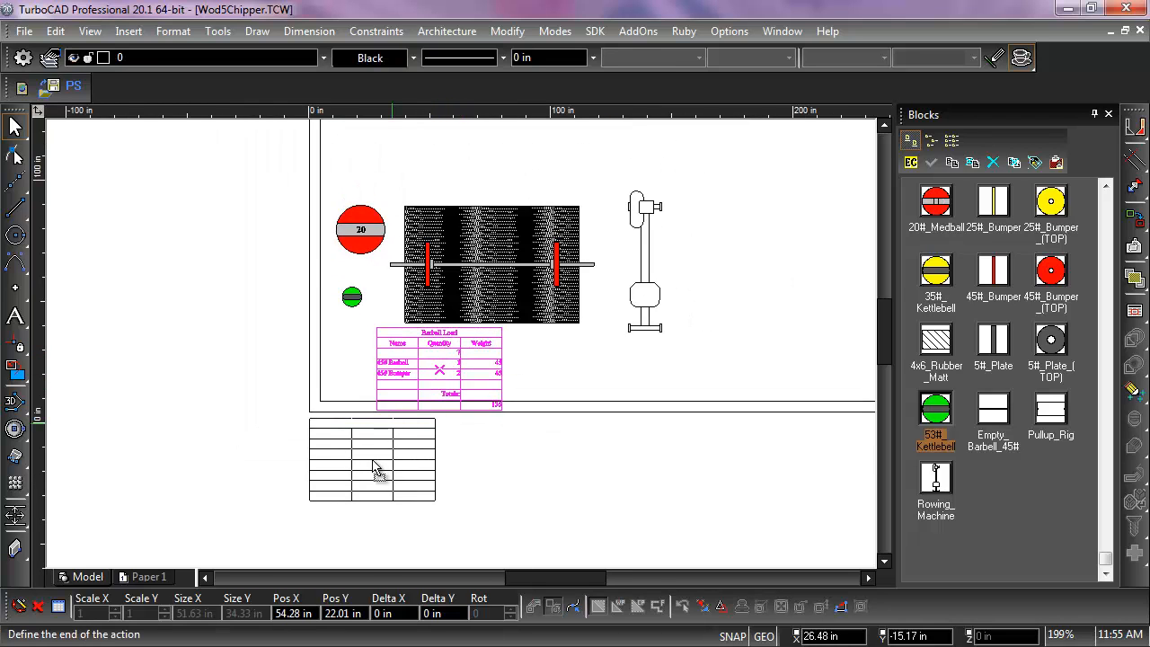
left_click(374, 460)
left_click(664, 490)
Step: Select all equipment of the station: medball, kettlebell, rubber mat, loaded barbell and rowing machine
scroll(626, 213, "down", 3)
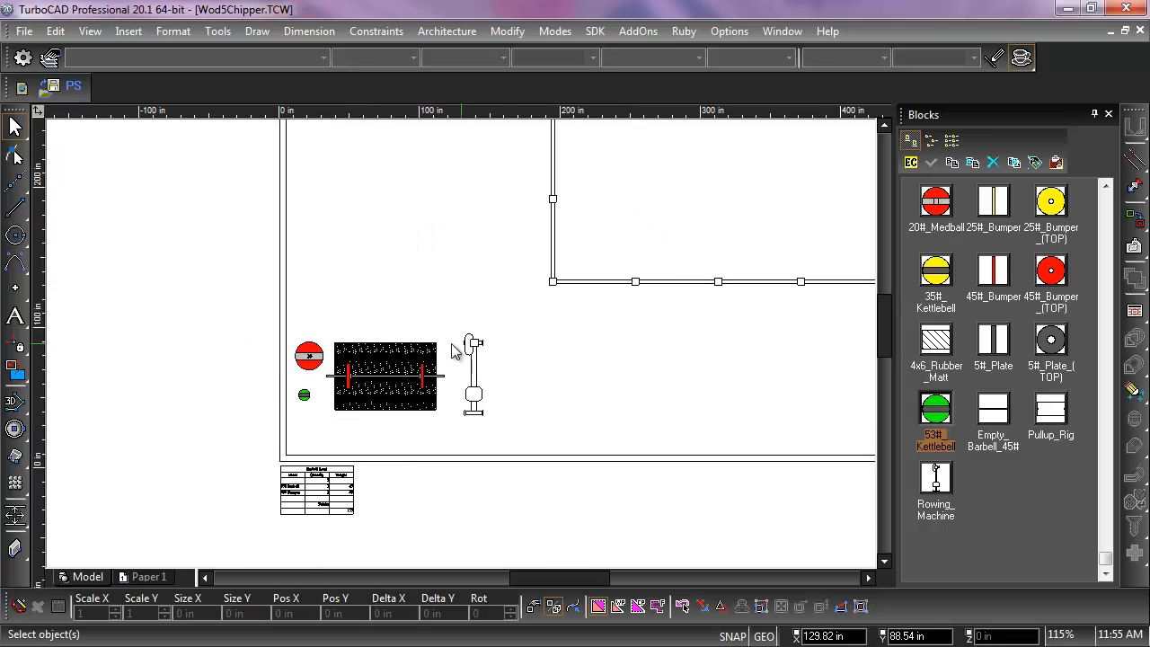
left_click_drag(290, 319, 510, 431)
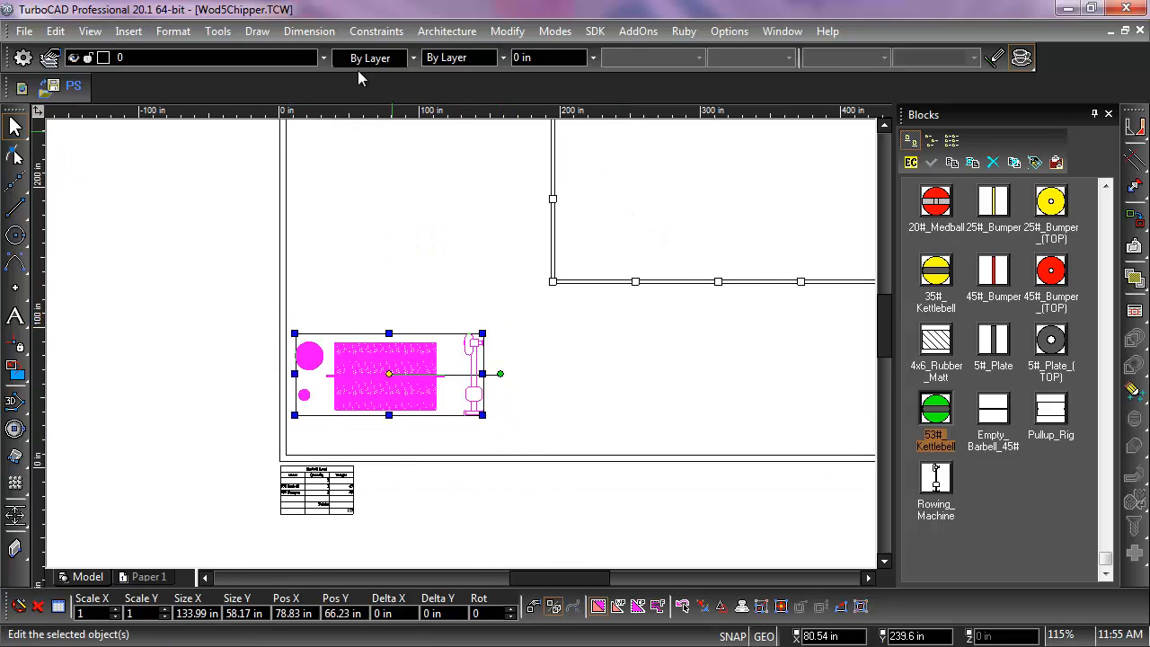
left_click(217, 31)
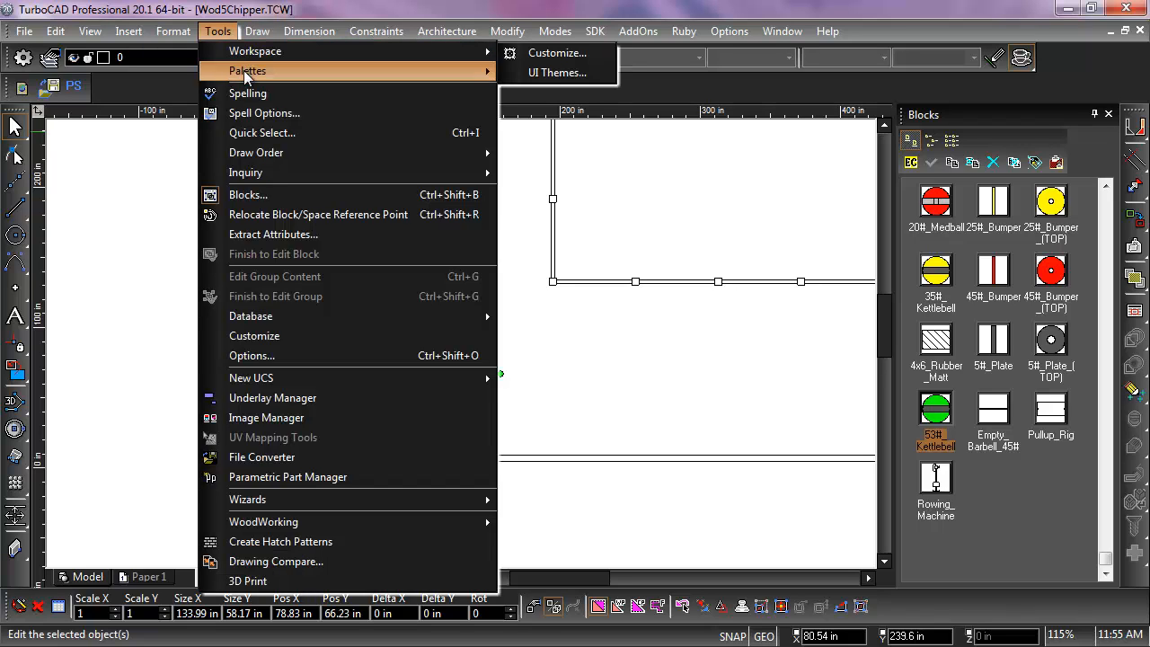
mouse_move(443, 318)
left_click(548, 358)
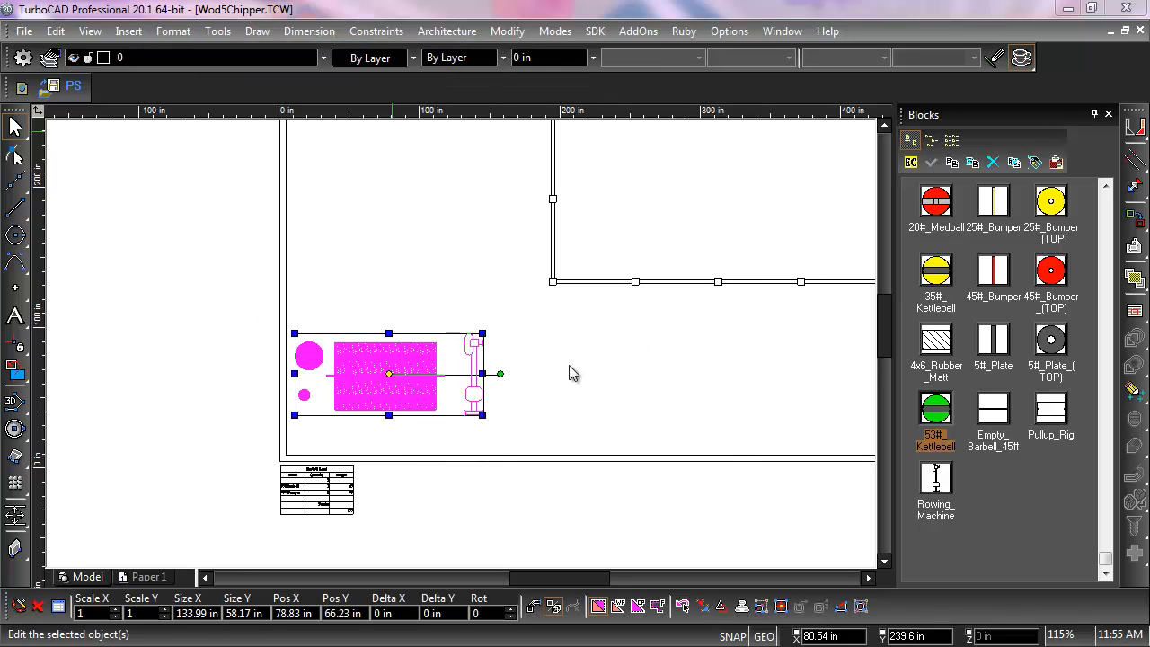
left_click(492, 235)
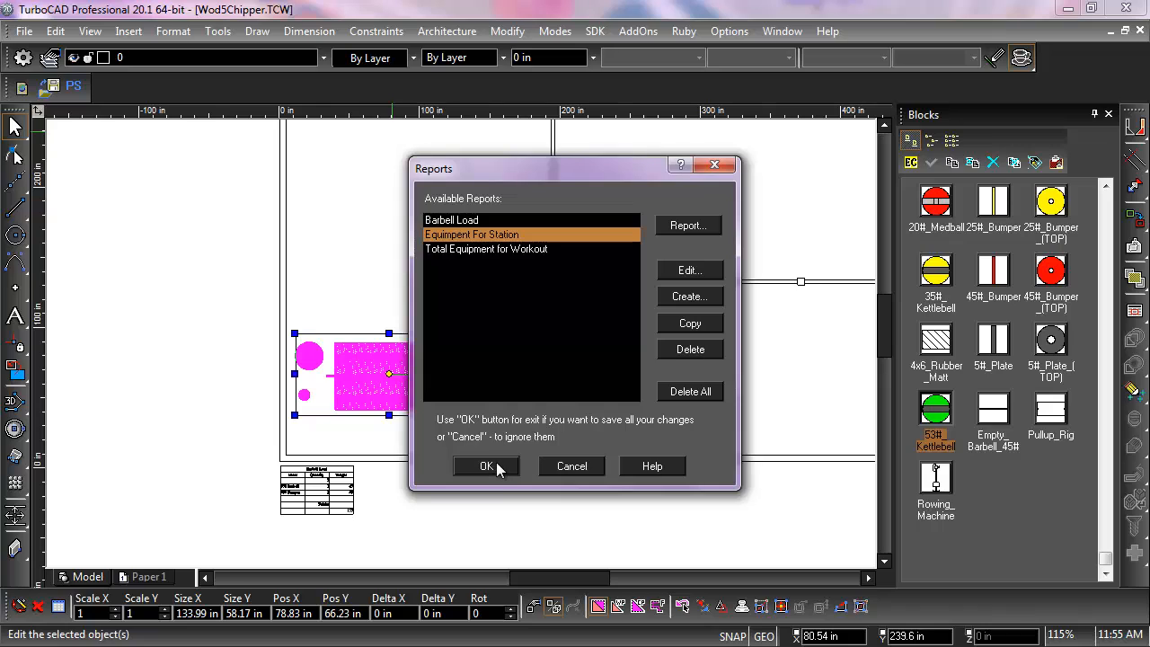
left_click(486, 466)
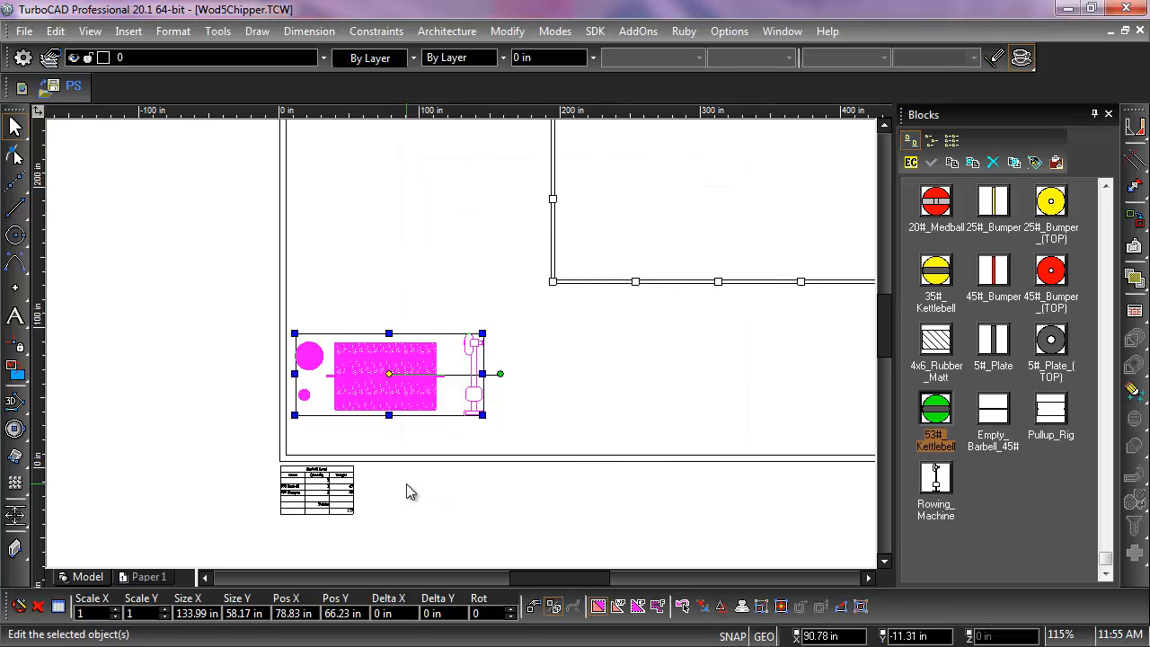
Step: Generate the Equimpent For Station database report for the selected equipment and make Name the first column
left_click(216, 32)
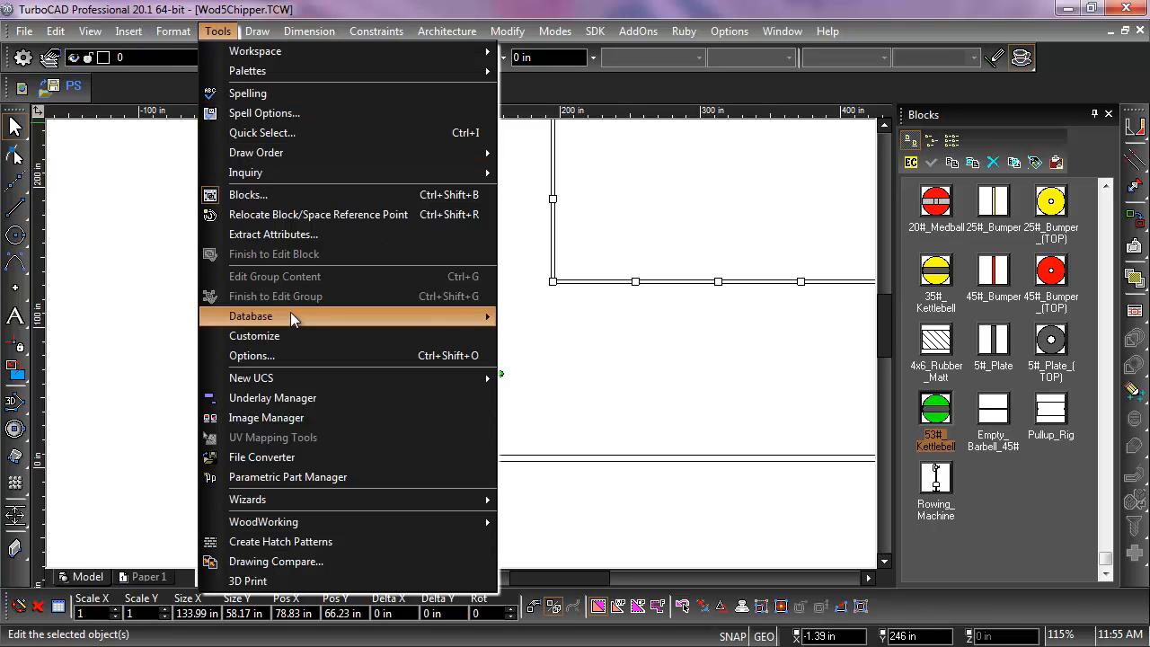
mouse_move(290, 316)
left_click(589, 357)
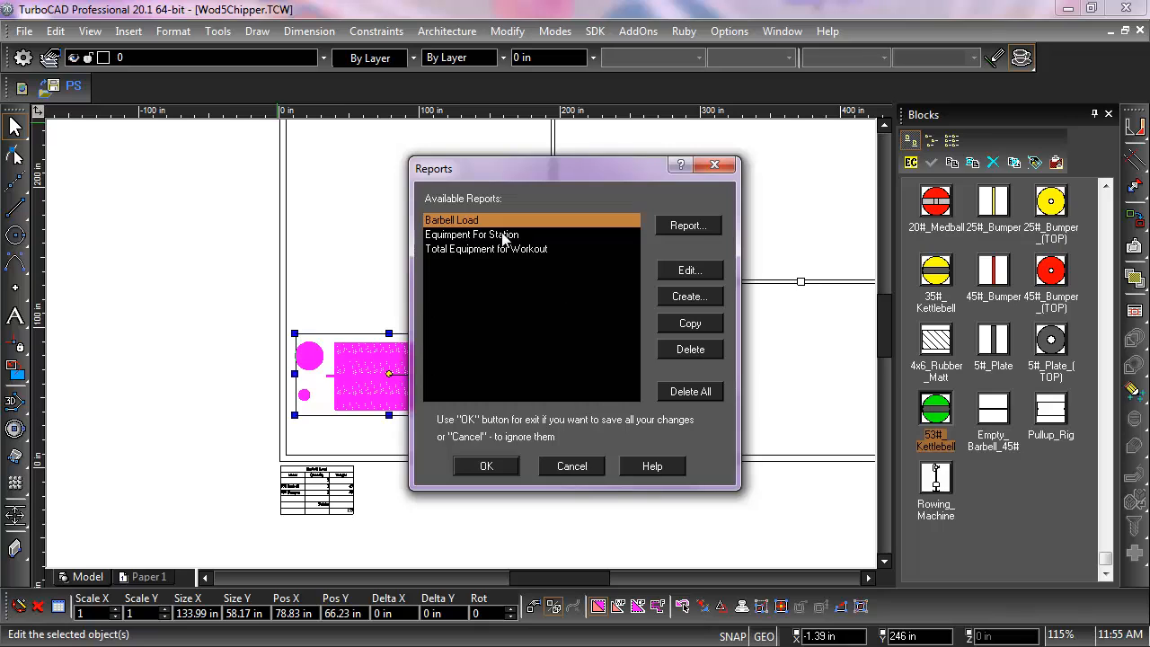
left_click(539, 235)
left_click(688, 226)
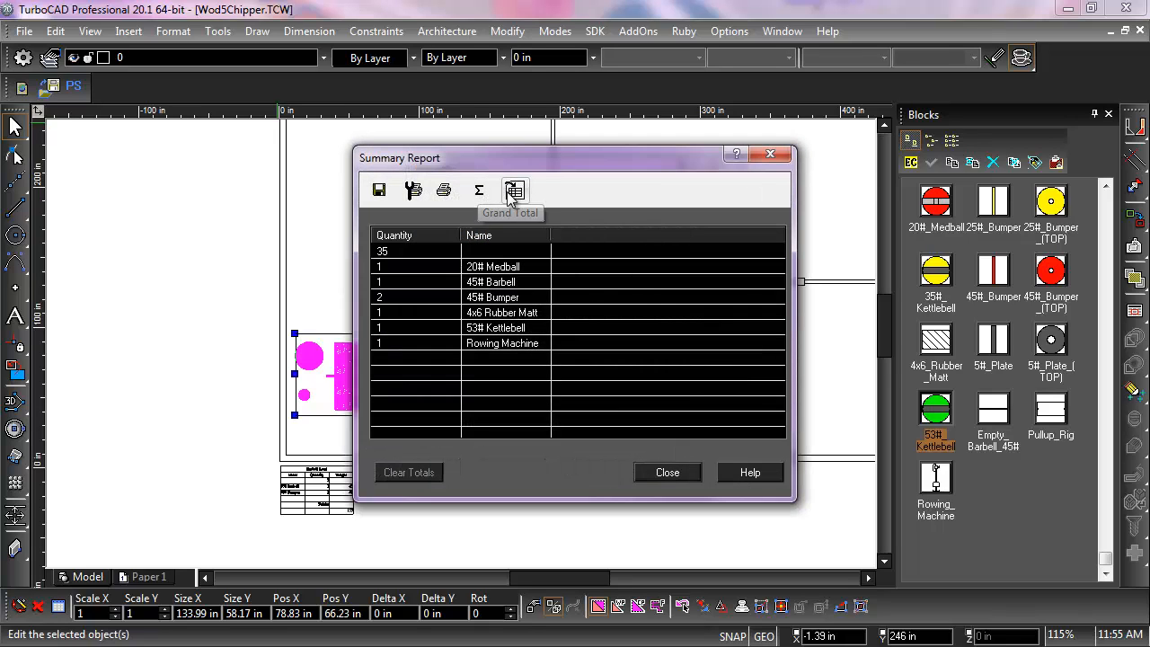
left_click(481, 191)
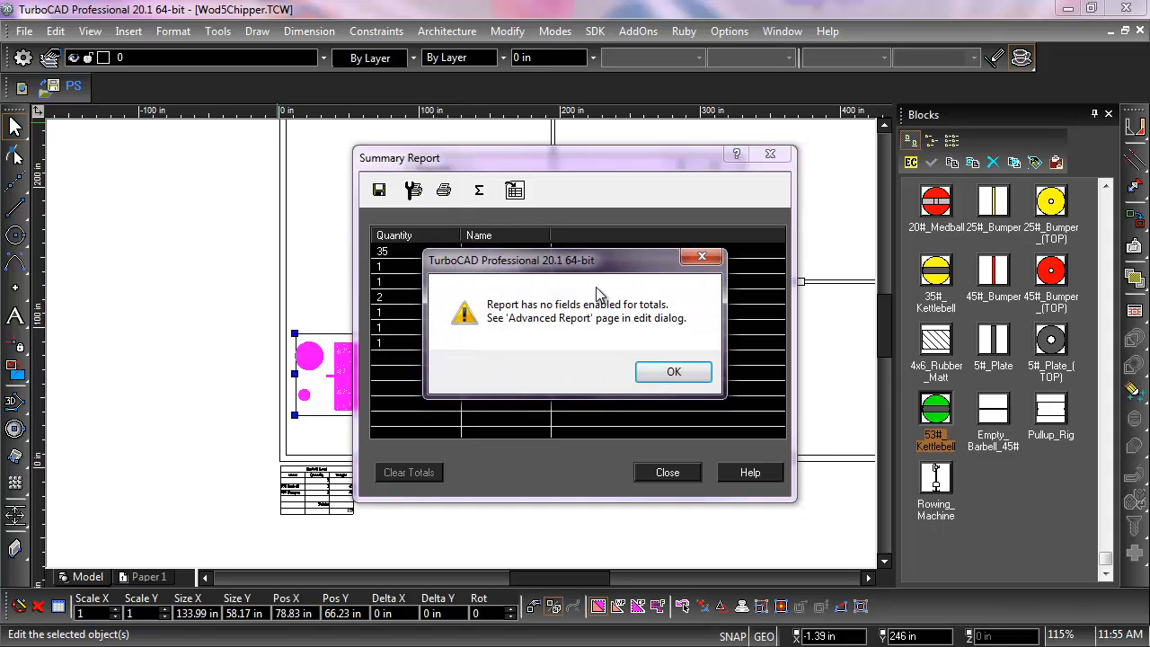
left_click(673, 372)
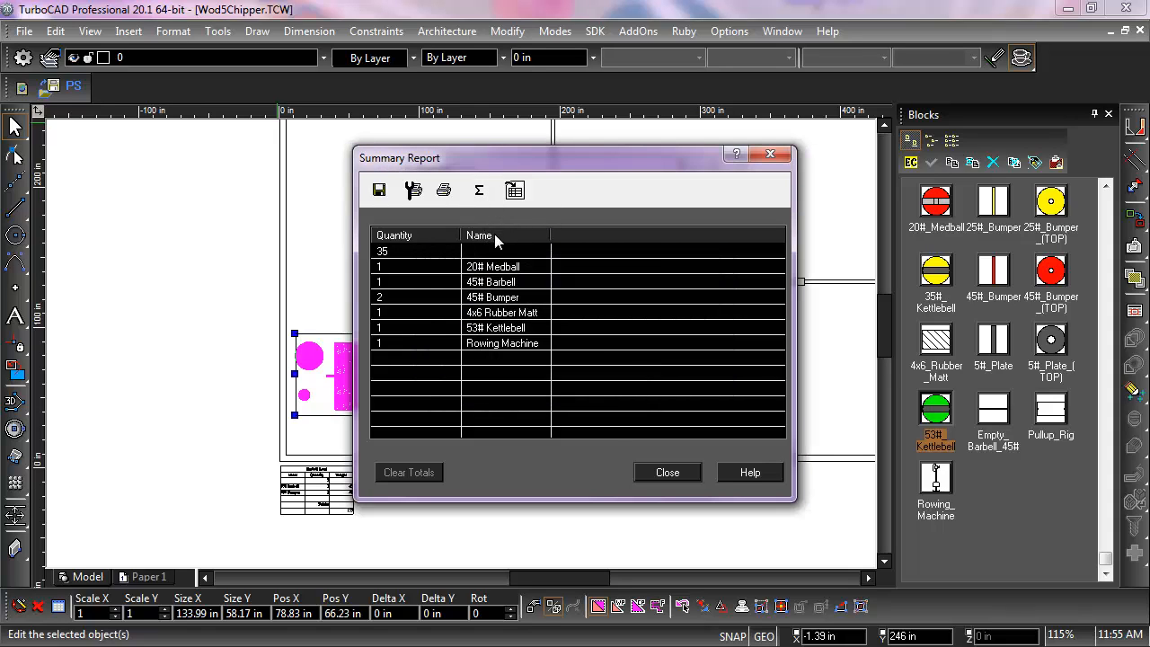
left_click_drag(494, 239, 402, 248)
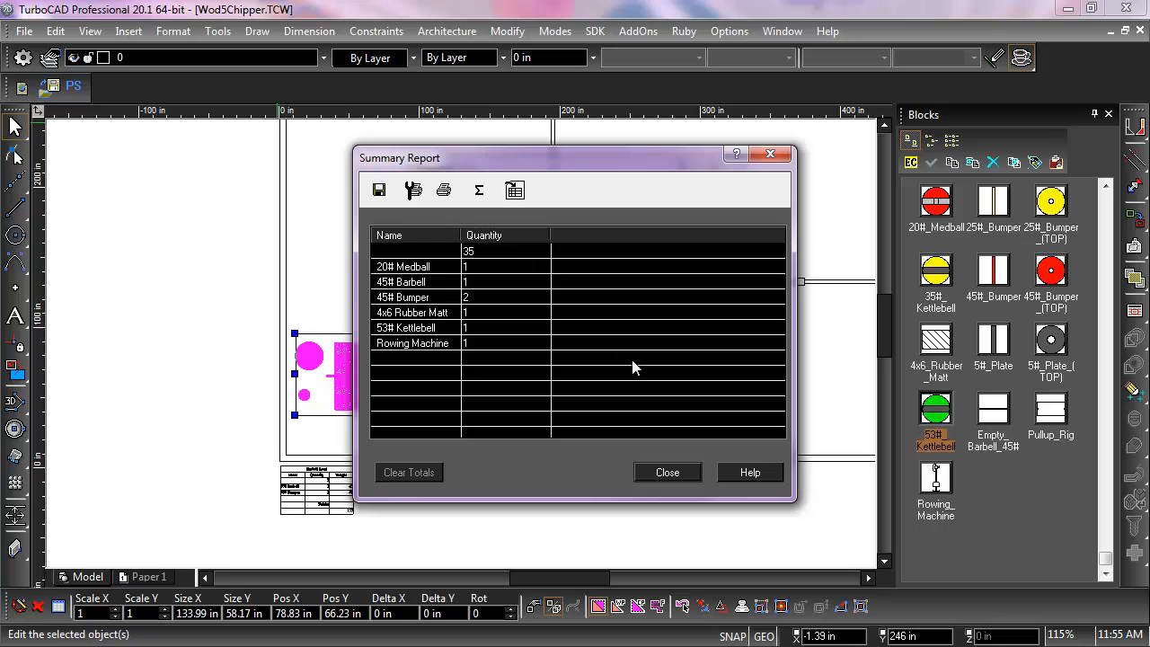
Step: Insert the station report beside the Barbell Load table as a Standard-style table with all columns sized by maximum text width
left_click(515, 191)
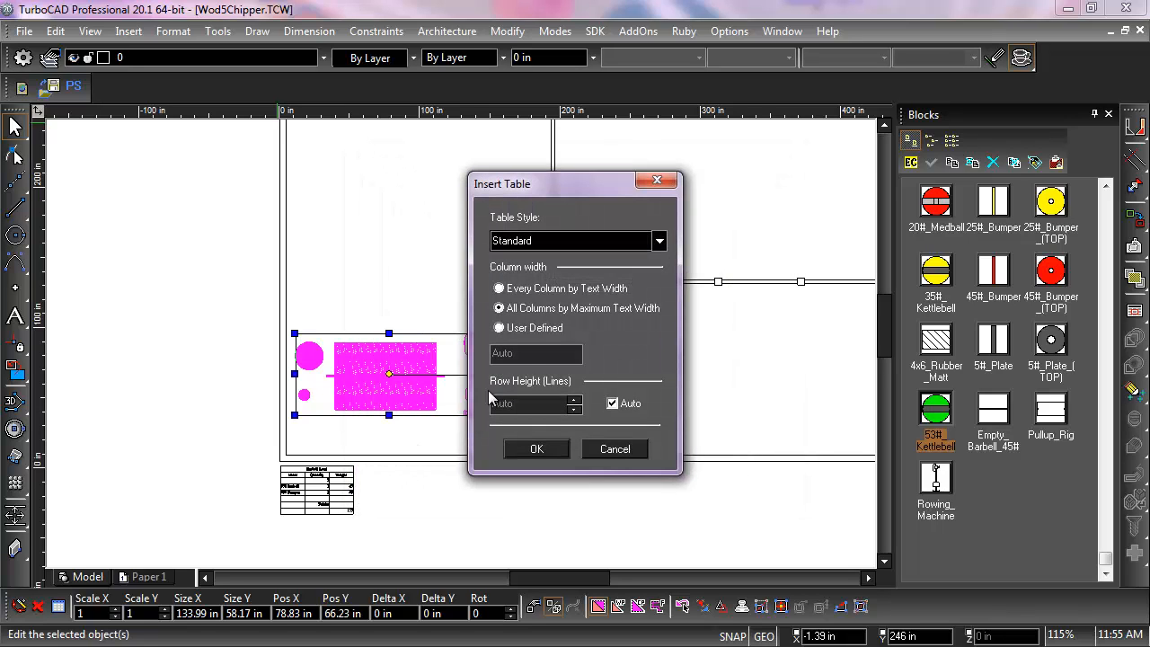
left_click(536, 449)
scroll(438, 472, "up", 1)
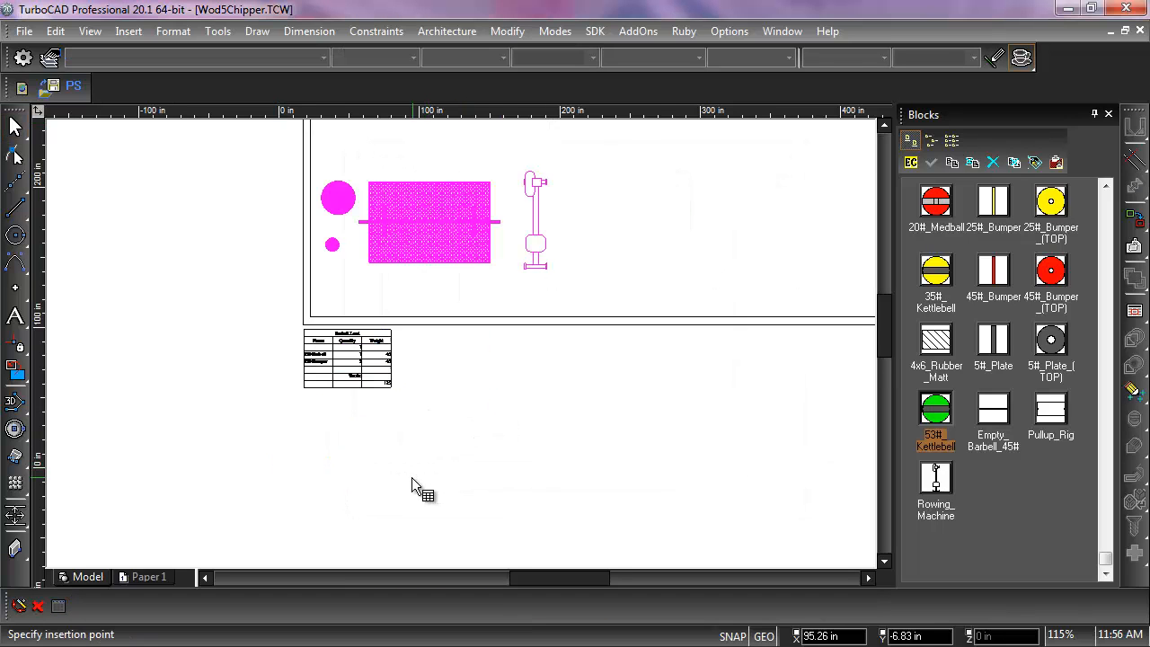
left_click(412, 351)
Step: Enlarge the Equimpent For Station table to about 58 by 60 in and position it directly right of the Barbell Load table
scroll(453, 345, "up", 6)
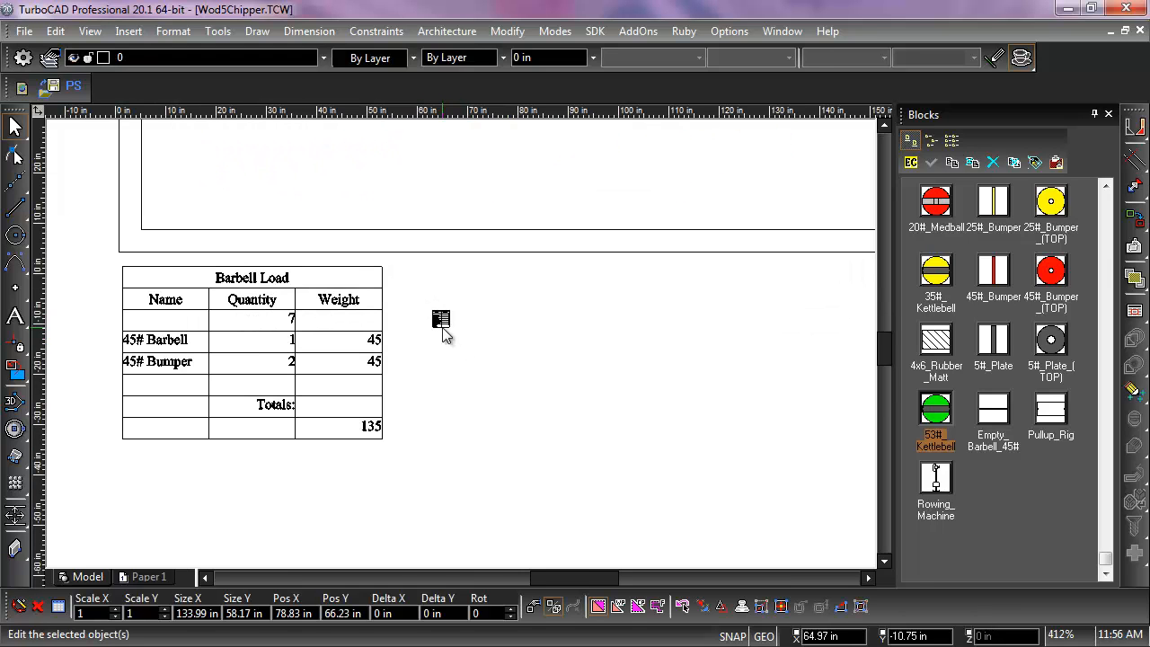
left_click_drag(450, 328, 727, 480)
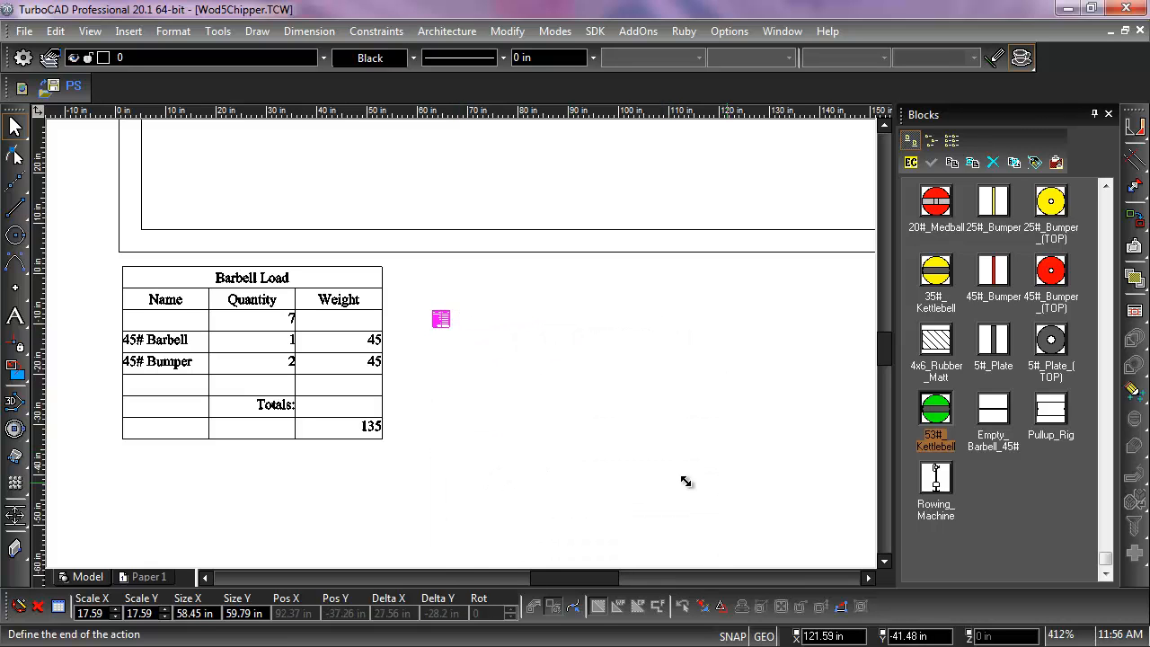
left_click_drag(580, 459, 535, 414)
left_click(742, 366)
scroll(707, 387, "down", 2)
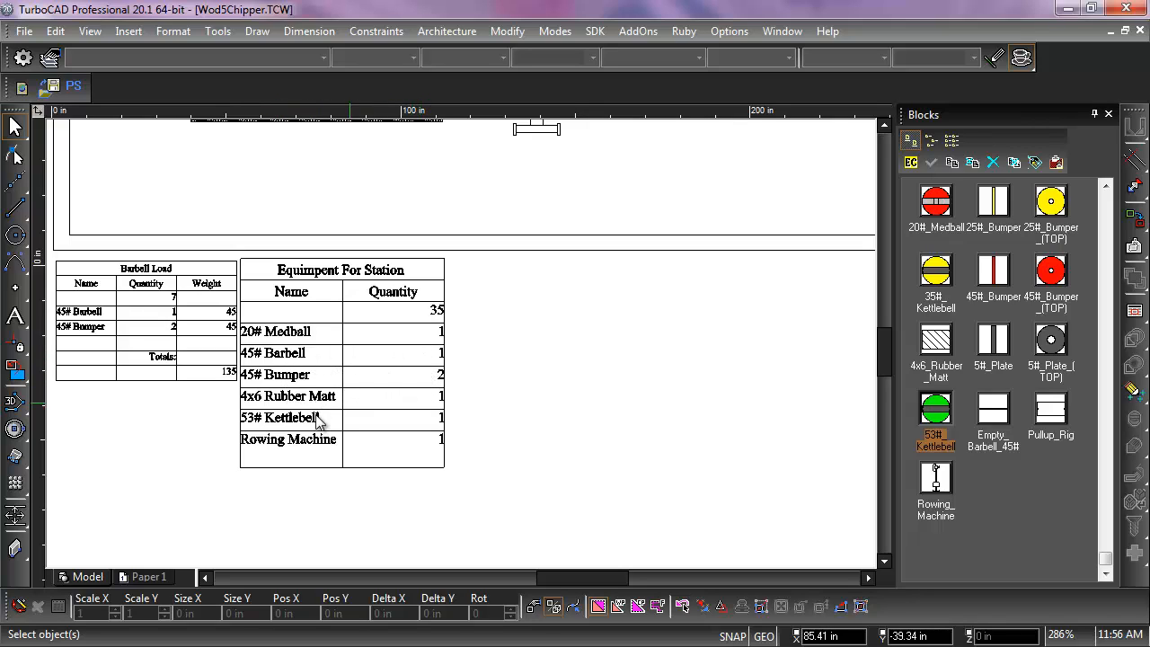
Step: Copy the complete station equipment twice up the gym's left wall, centred at about (83, 184) and (87, 290) in
scroll(405, 429, "down", 2)
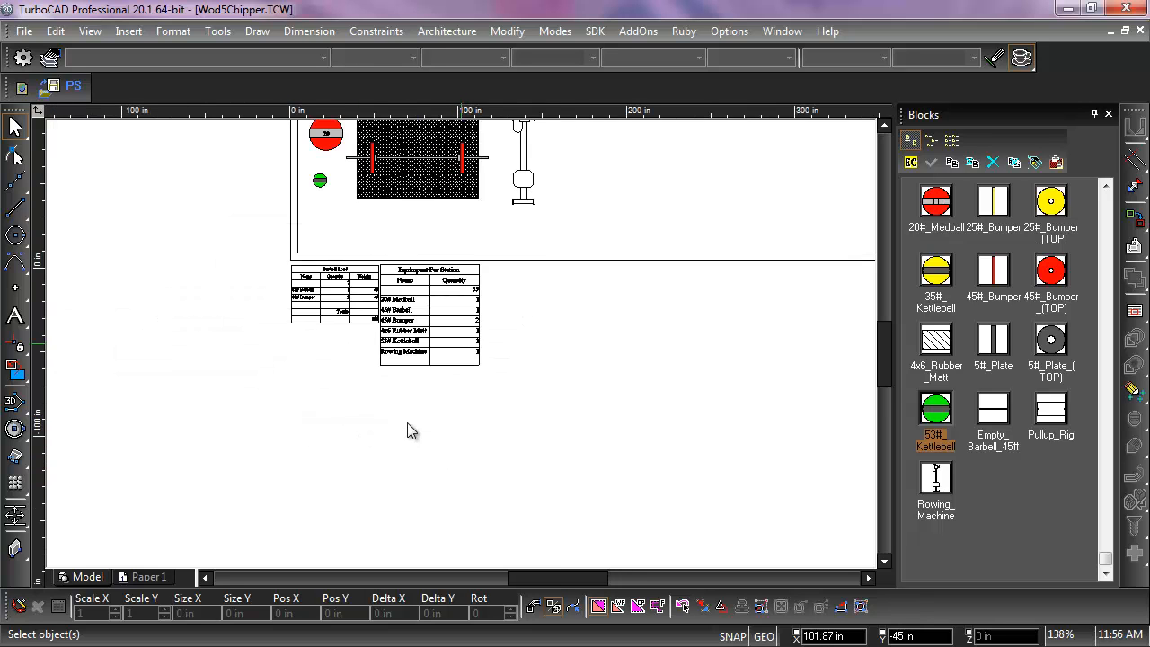
scroll(471, 314, "down", 1)
scroll(466, 332, "up", 3)
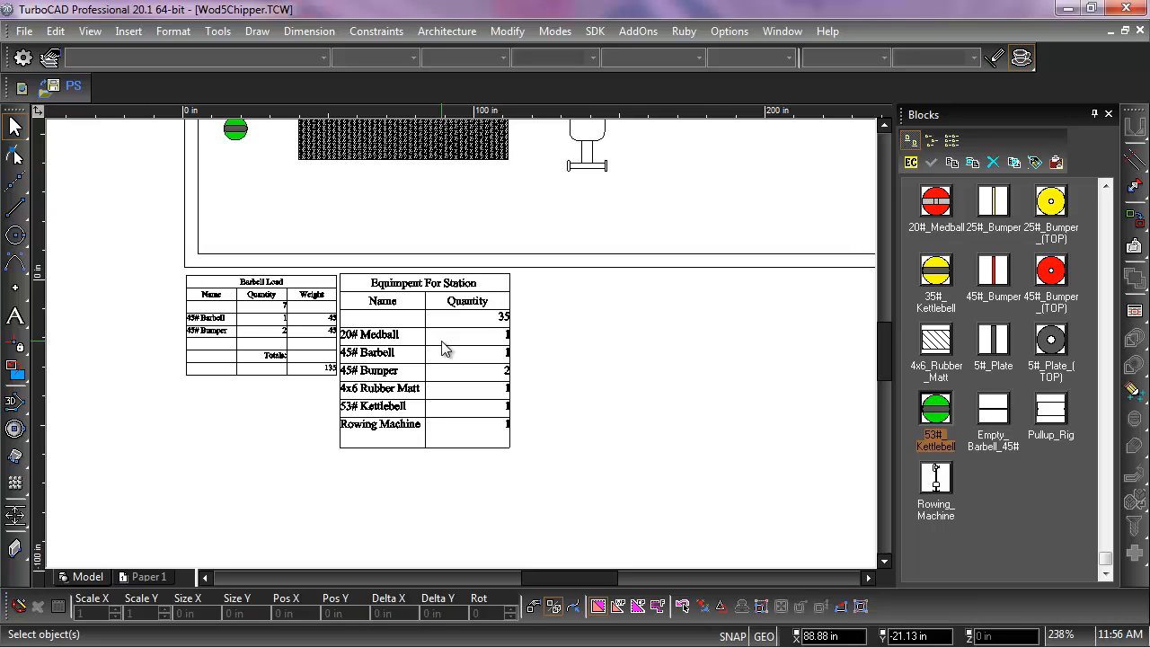
scroll(443, 348, "down", 6)
scroll(513, 266, "up", 2)
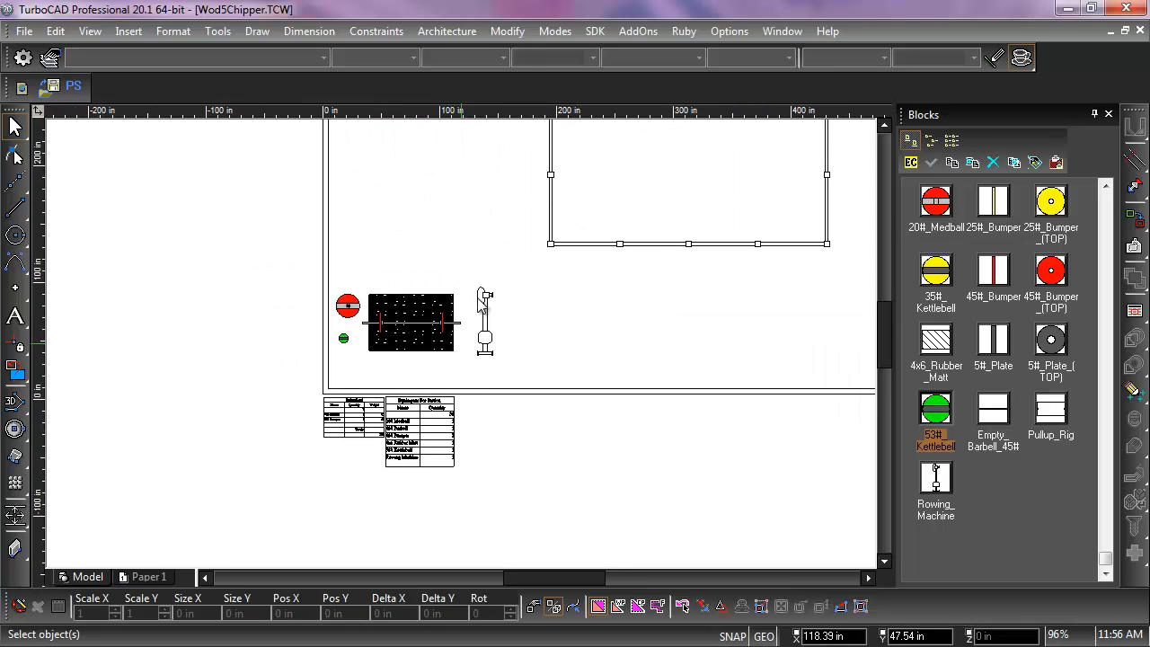
left_click_drag(513, 261, 335, 381)
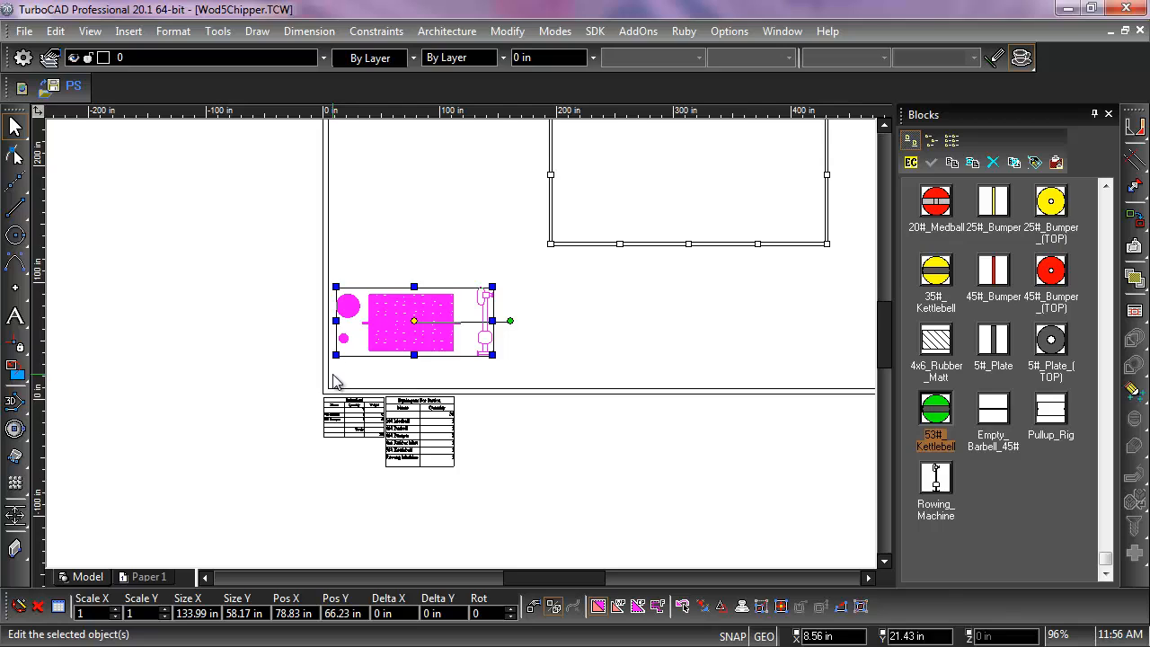
mouse_move(413, 321)
left_mouse_down()
mouse_move(425, 342)
mouse_move(458, 341)
mouse_move(444, 249)
mouse_move(378, 205)
mouse_move(419, 213)
mouse_move(419, 192)
left_mouse_up()
scroll(422, 193, "down", 2)
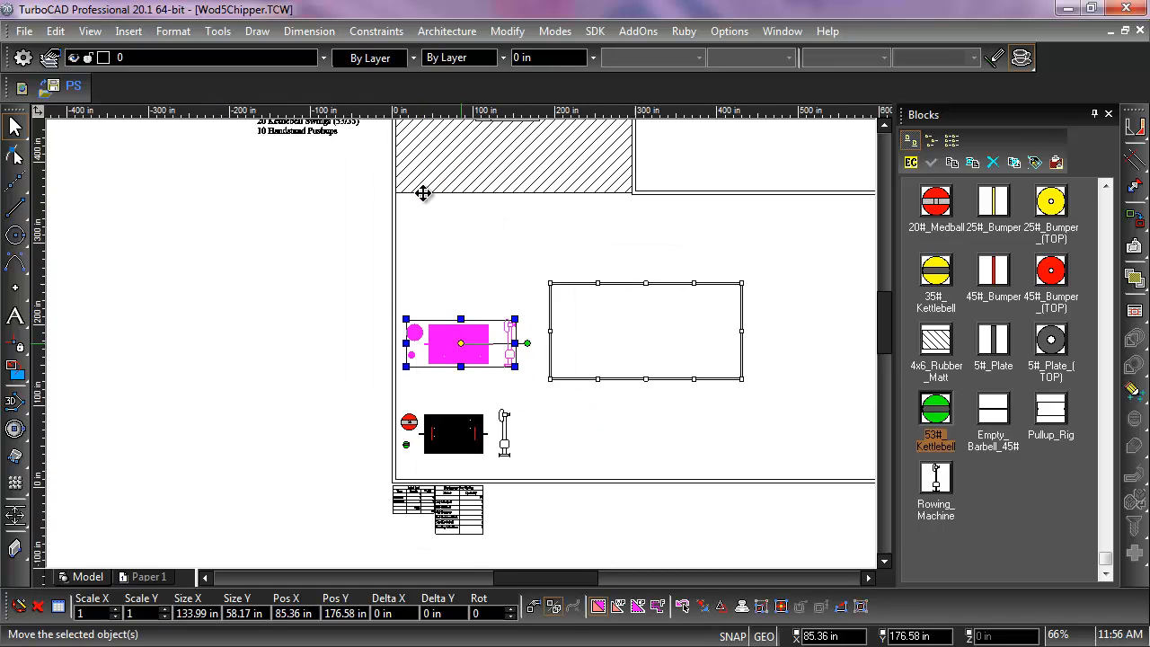
scroll(422, 193, "down", 2)
left_click_drag(449, 338, 459, 339)
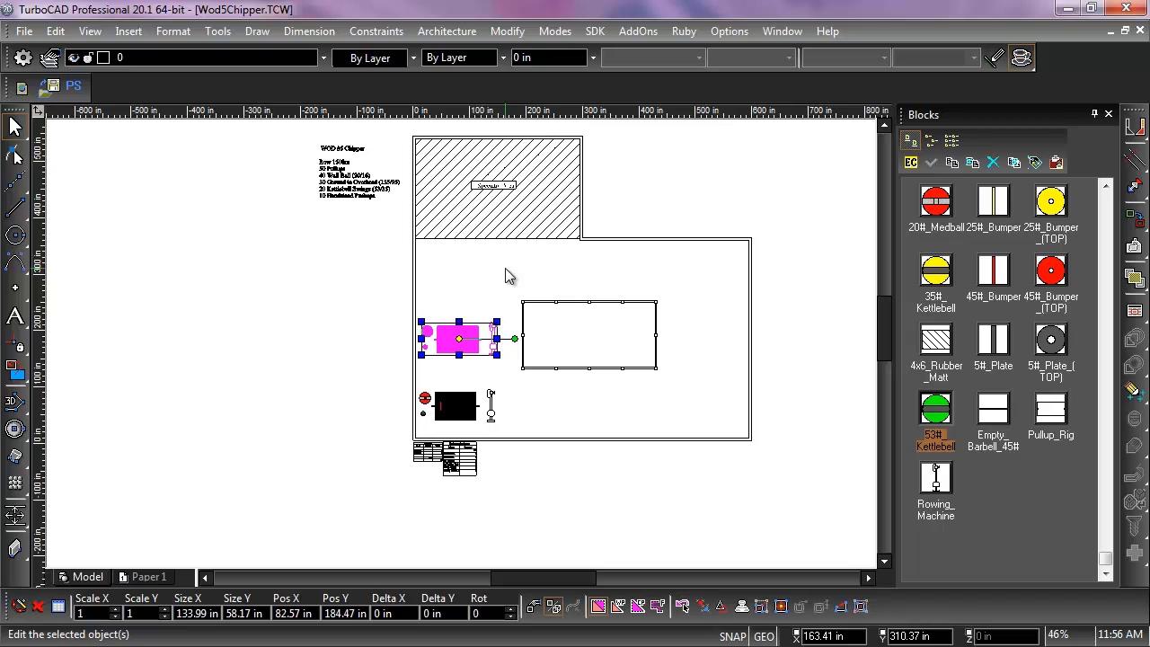
left_click_drag(476, 346, 471, 290)
left_click(449, 338)
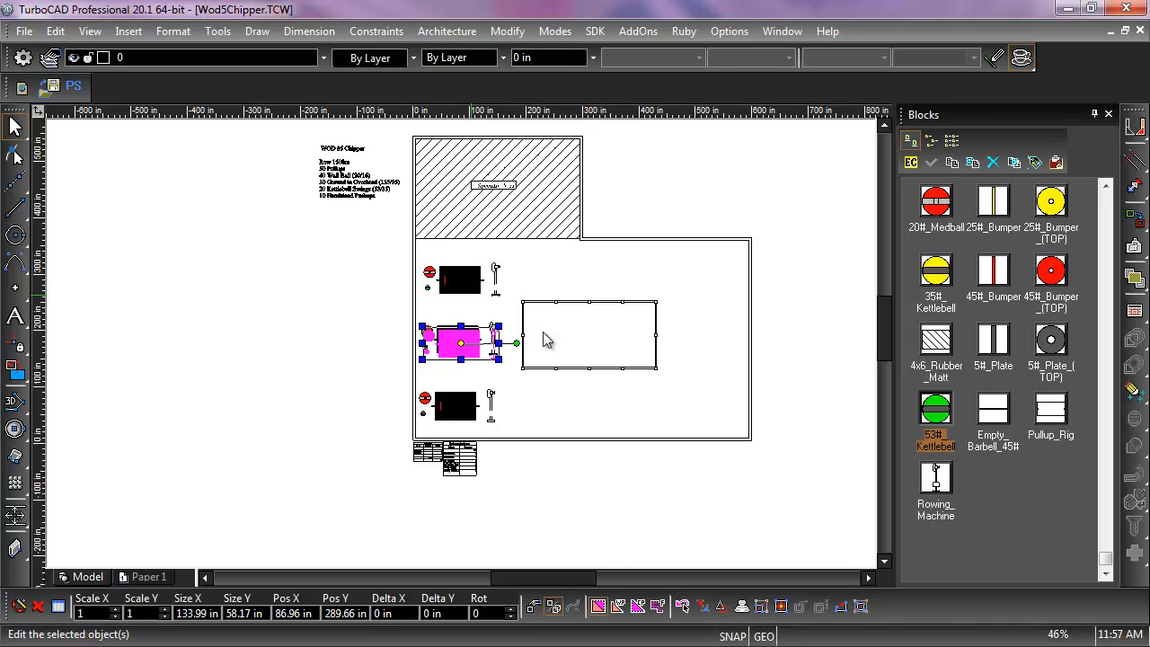
Step: Place two more station copies above and below the central rig frame, centred at about (312, 296) and (316, 65) in
left_click_drag(453, 338, 590, 274)
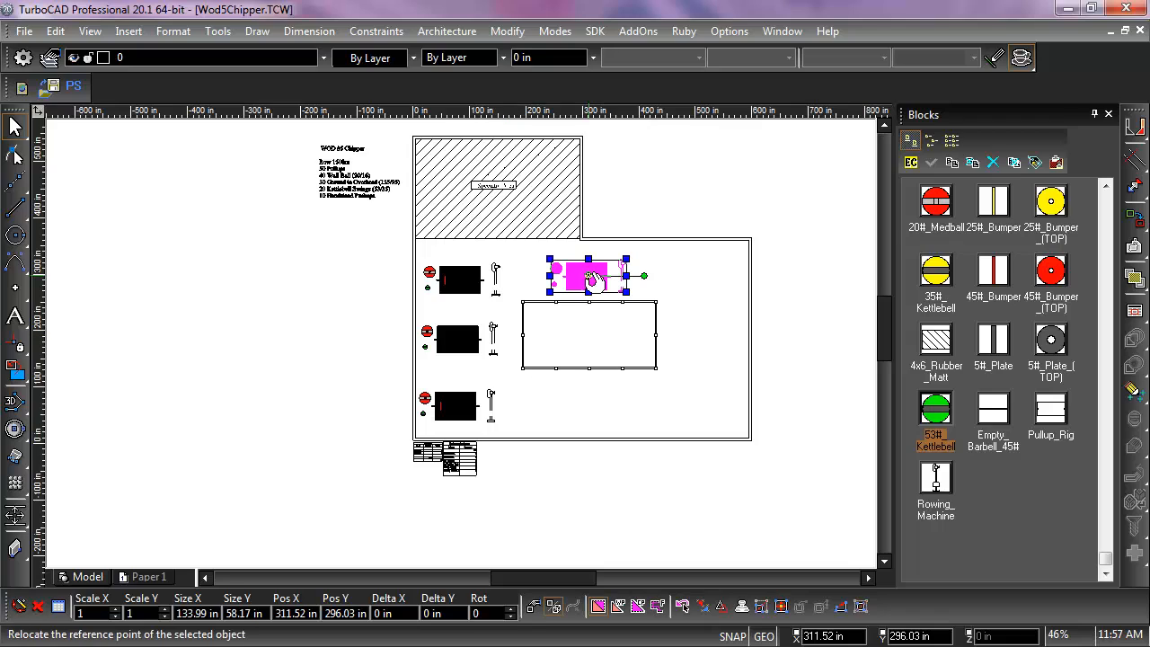
key("ctrl+v")
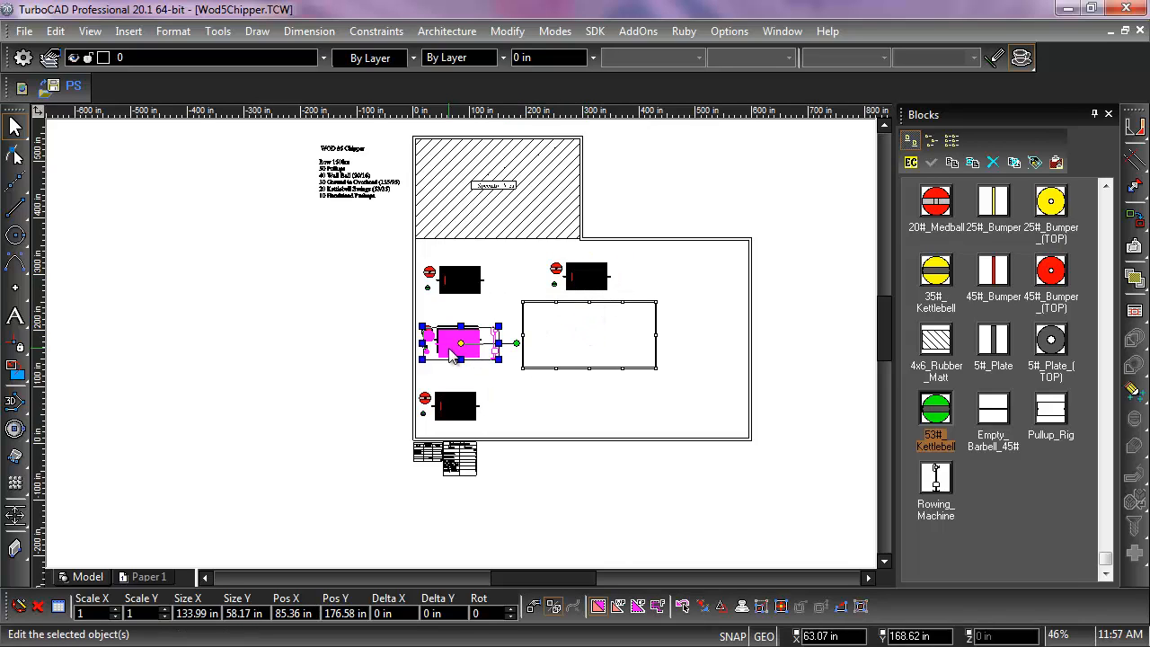
left_click_drag(459, 348, 592, 417)
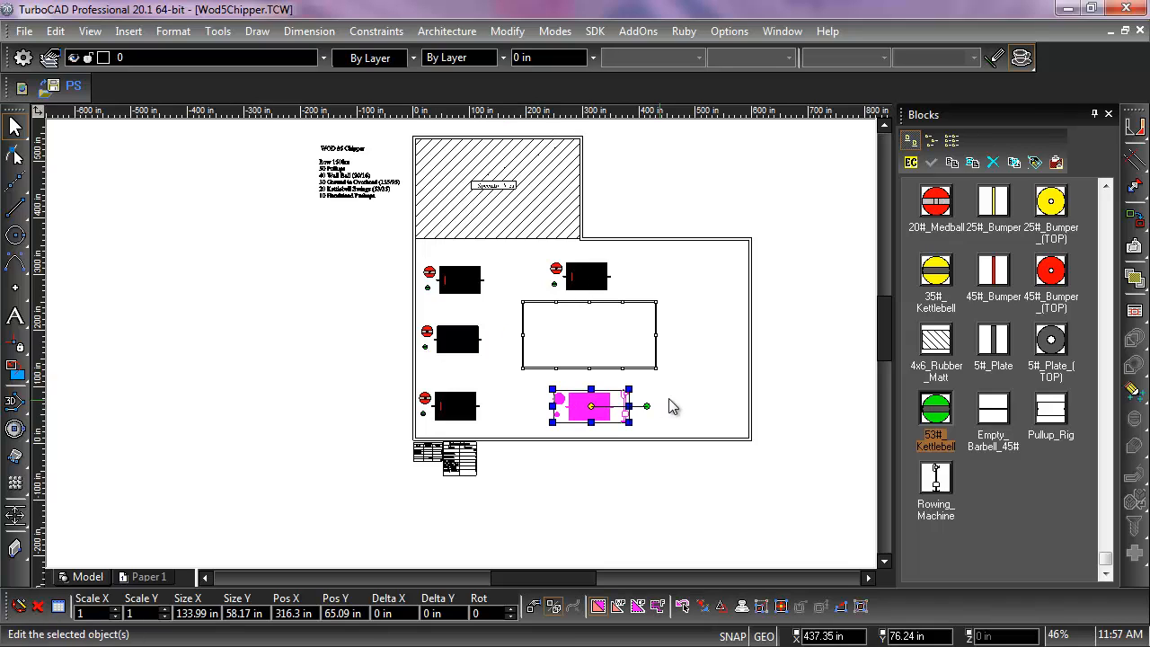
key("Escape")
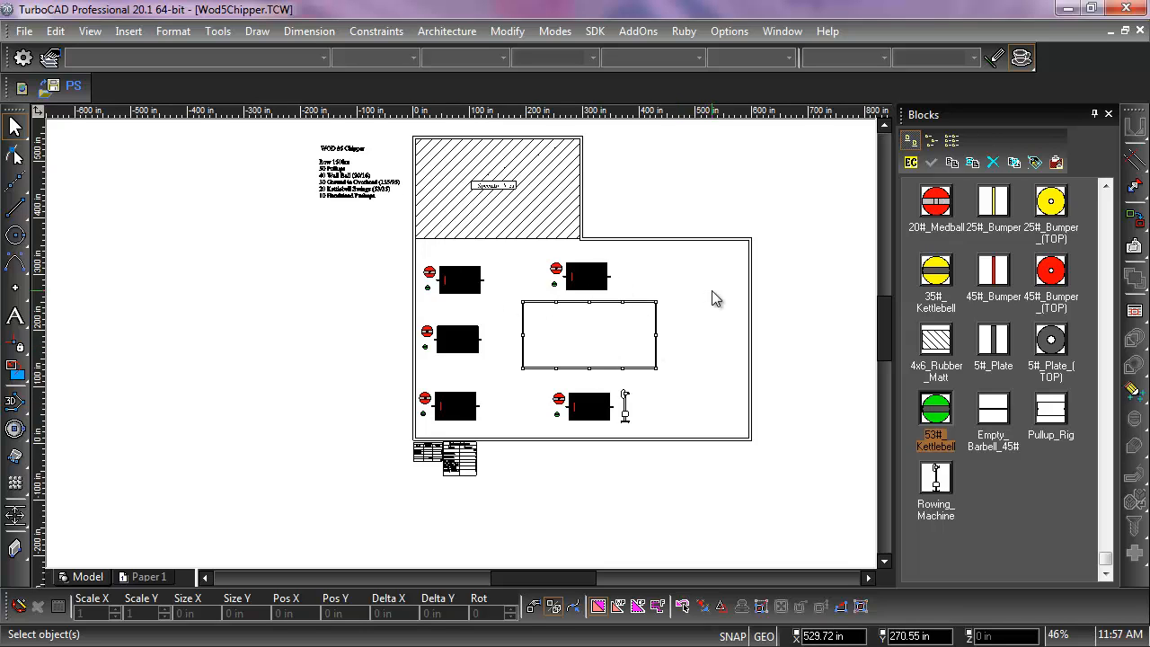
scroll(722, 275, "up", 1)
scroll(722, 274, "down", 1)
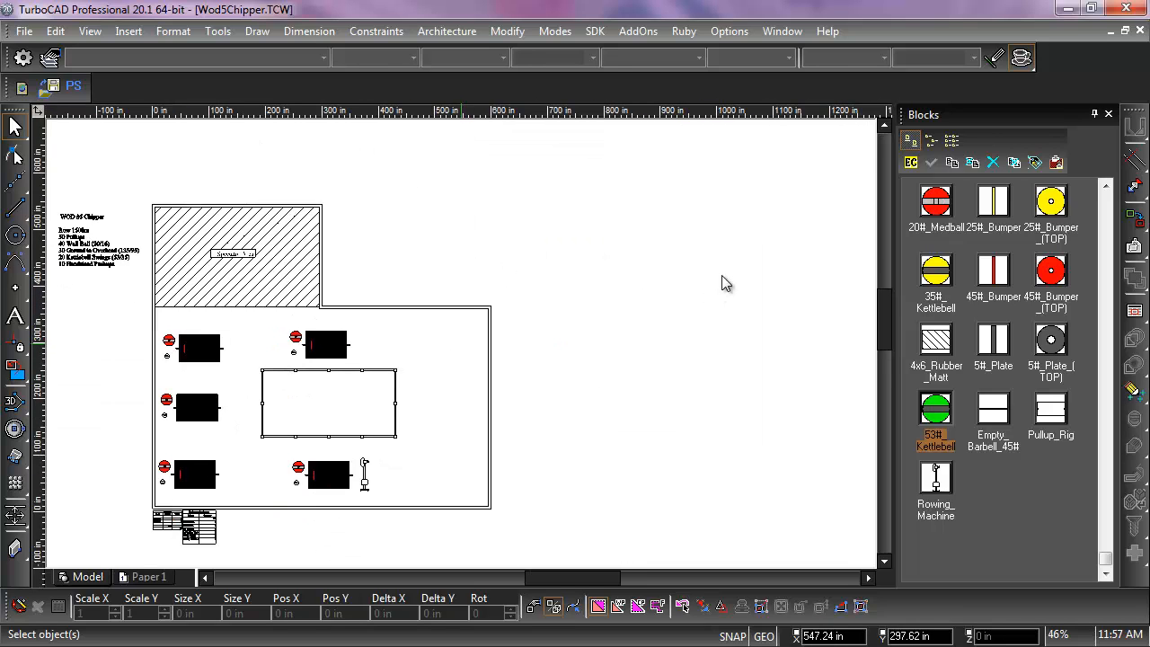
scroll(230, 470, "up", 1)
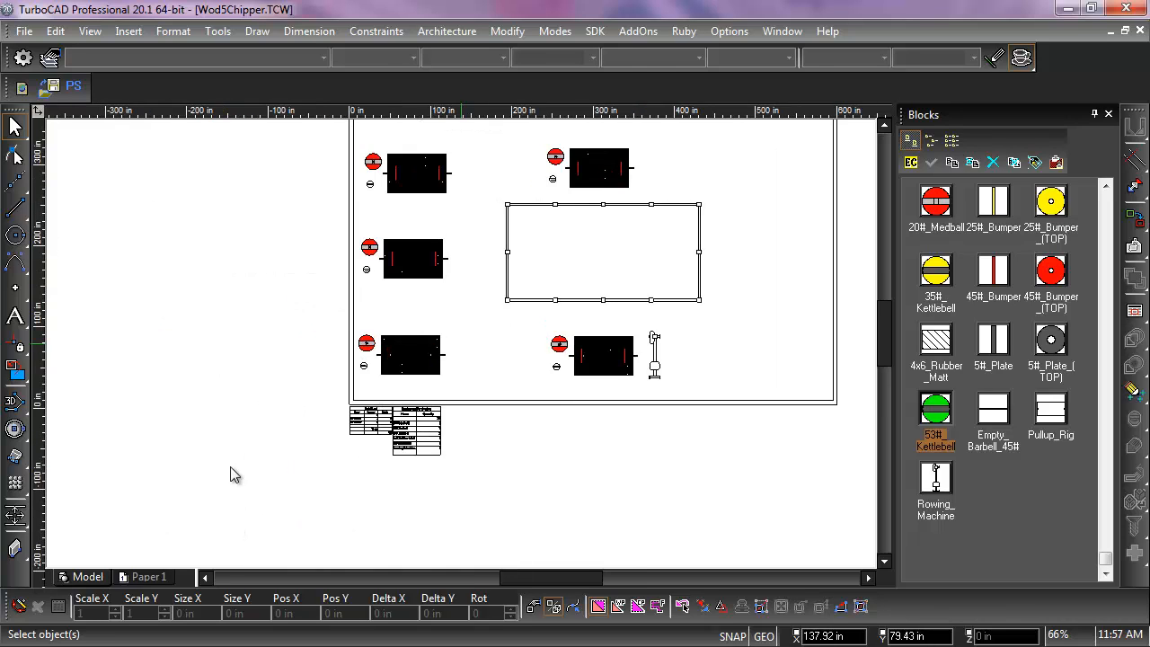
scroll(669, 346, "up", 1)
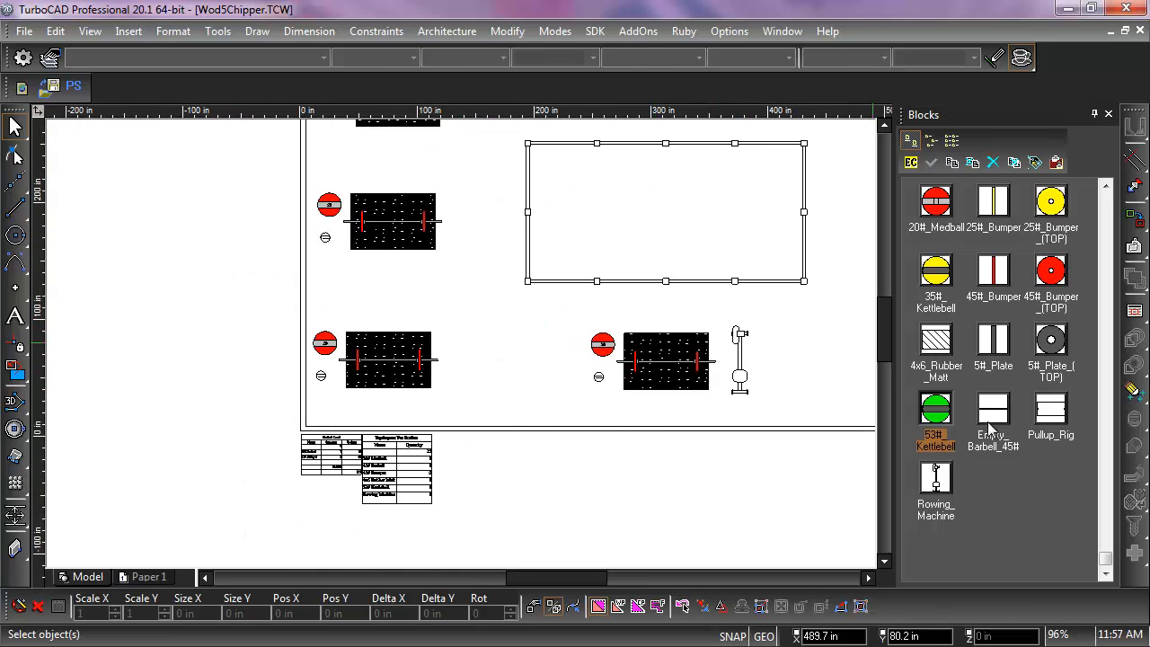
Step: Place a Rowing_Machine block right of each remaining left-wall station and the station above the rig, the last at about (370, 302) in
left_click(935, 485)
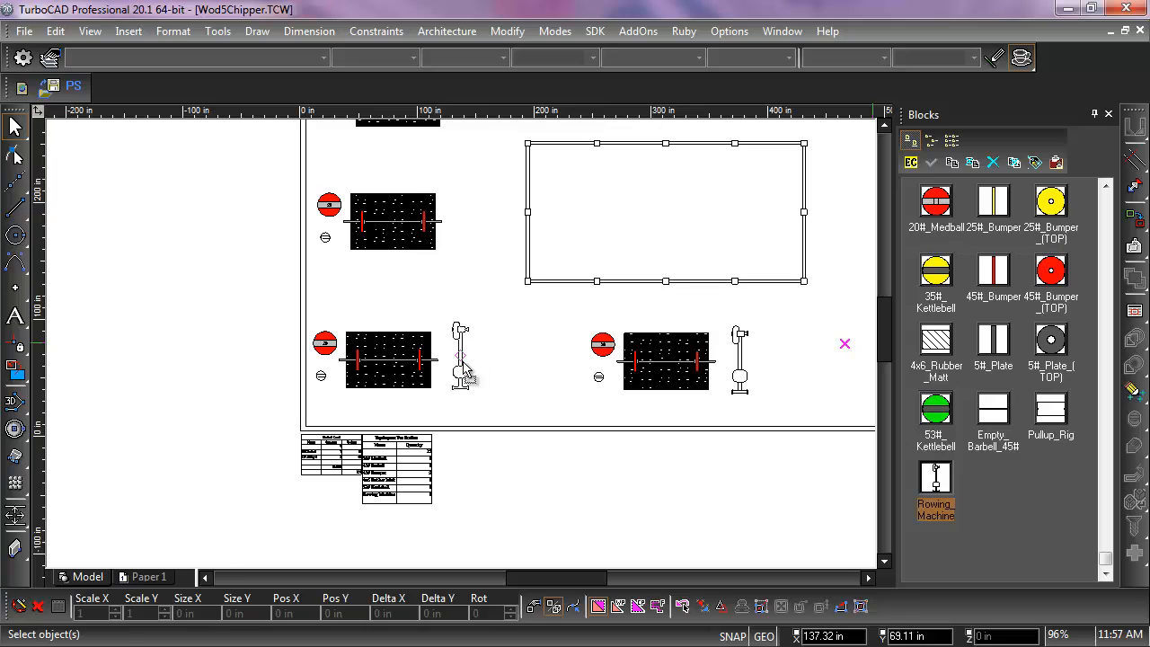
left_click(464, 371)
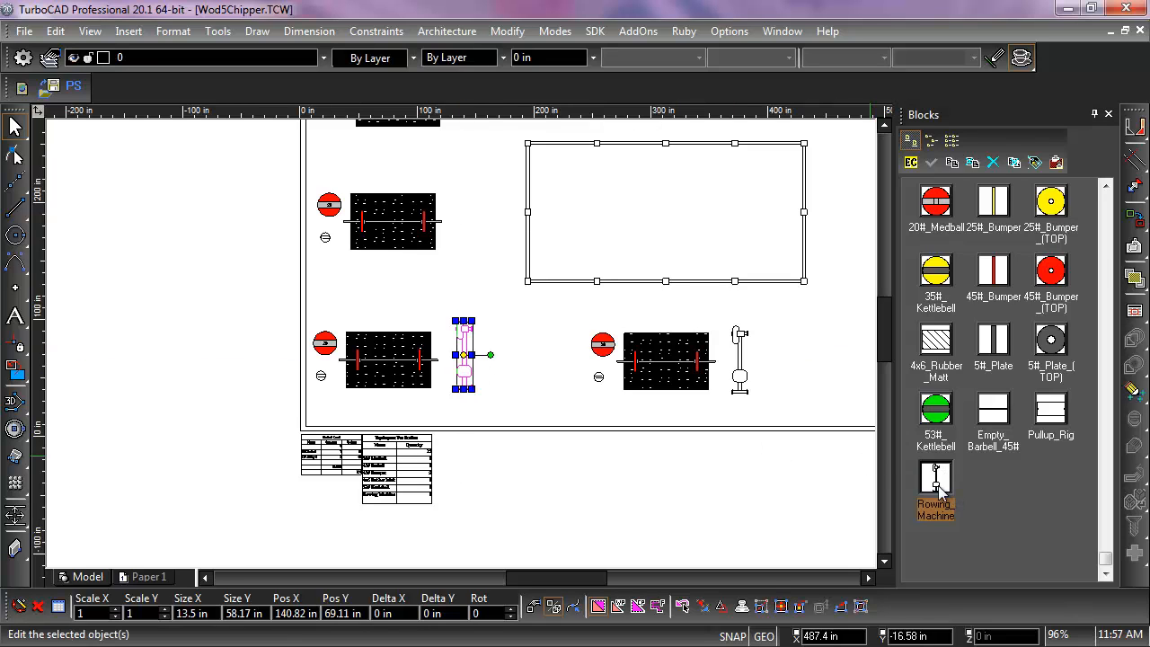
left_click(467, 214)
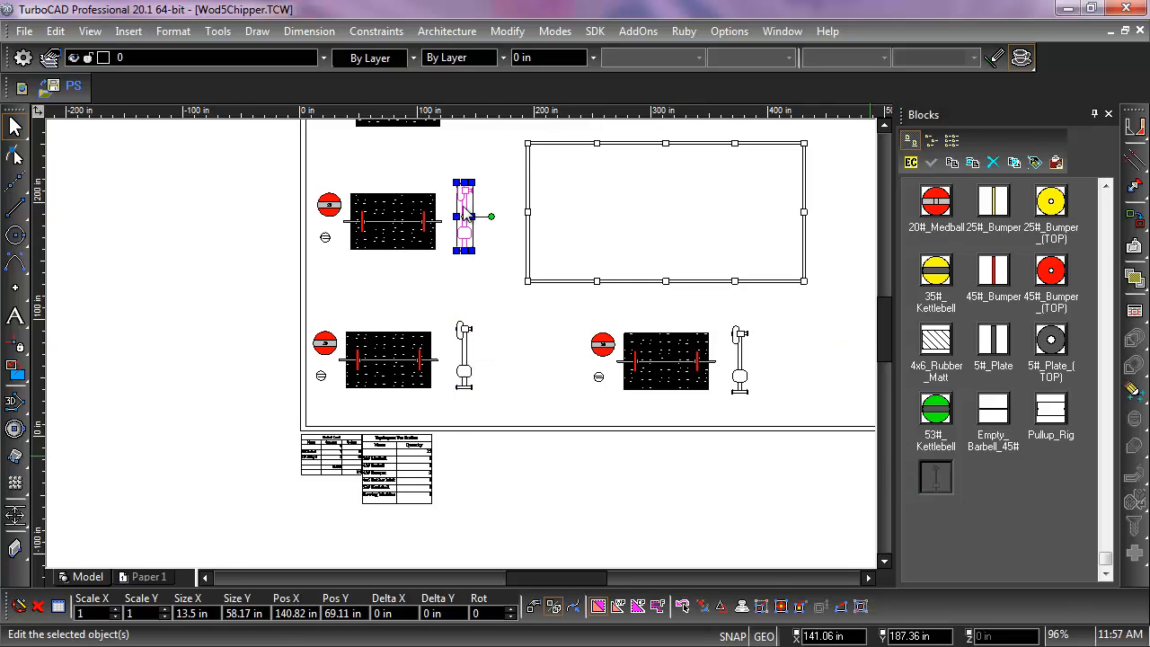
scroll(467, 214, "down", 2)
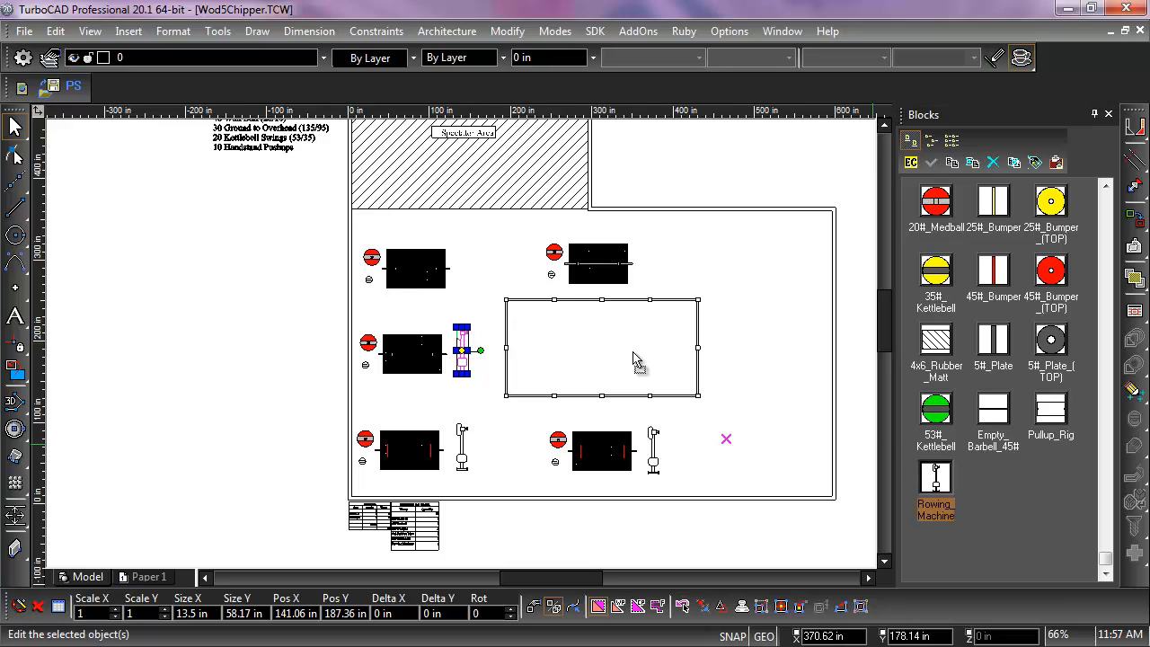
left_click(470, 276)
mouse_move(943, 476)
left_mouse_down()
mouse_move(737, 263)
mouse_move(654, 267)
left_mouse_up()
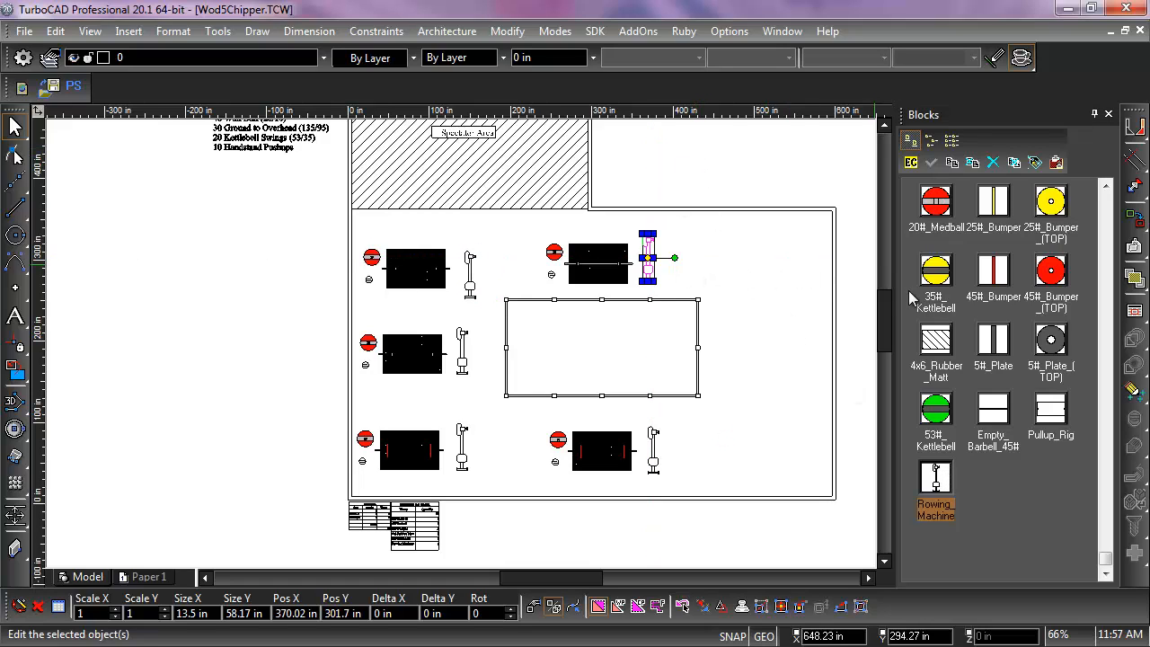
Step: Start another station in the gym's upper-right corner with a Rowing_Machine and a 4x6_Rubber_Matt, the mat centred at about (505, 308) in
scroll(865, 517, "down", 2)
scroll(864, 516, "up", 2)
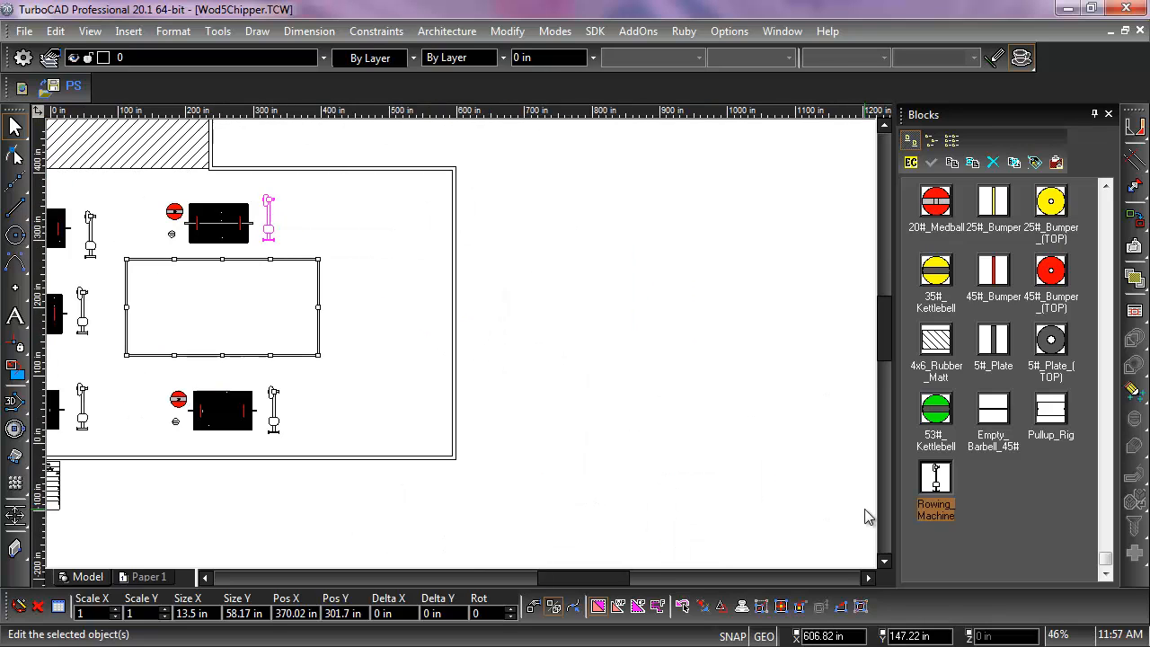
mouse_move(940, 484)
left_mouse_down()
mouse_move(527, 329)
mouse_move(372, 208)
mouse_move(351, 229)
mouse_move(432, 227)
left_mouse_up()
mouse_move(936, 341)
left_mouse_down()
mouse_move(938, 352)
mouse_move(368, 231)
mouse_move(378, 217)
left_mouse_up()
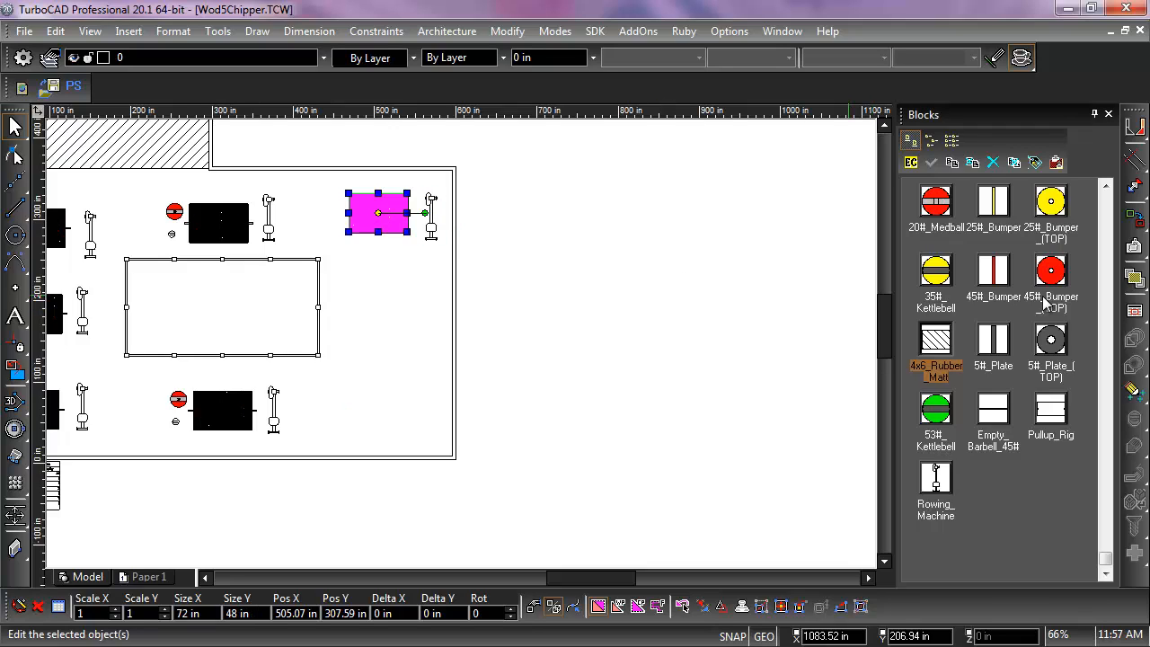
Step: Add a 16#_Medball below the new station's rower and an Empty_Barbell_45# centred across its mat
left_click_drag(1111, 510, 429, 256)
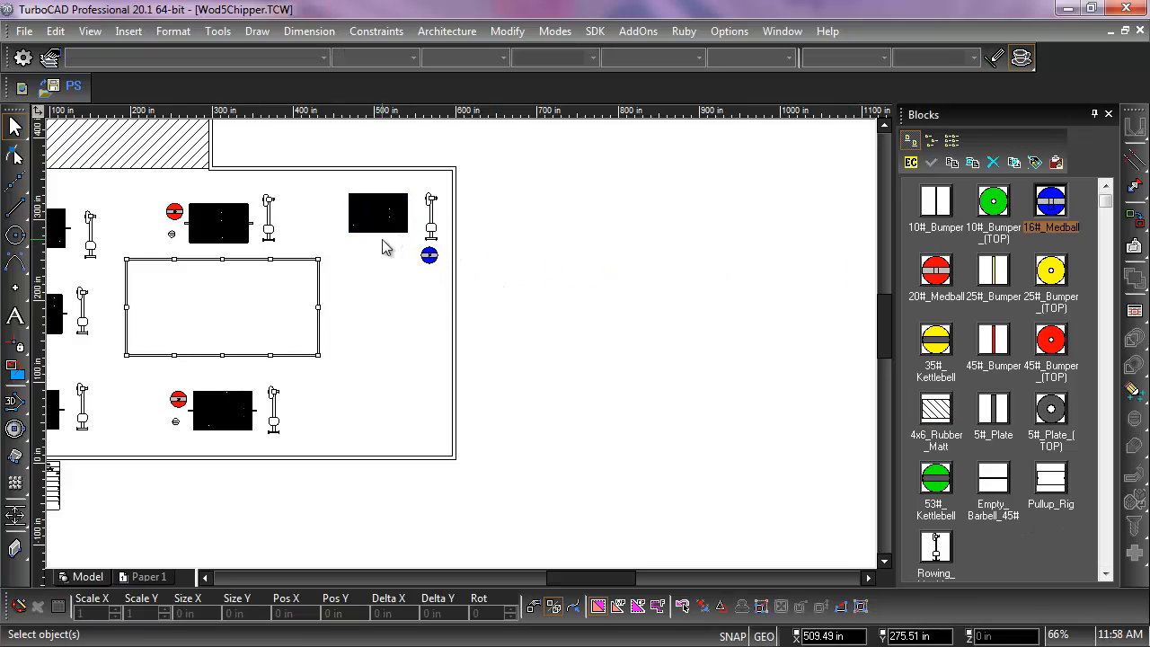
scroll(364, 209, "up", 5)
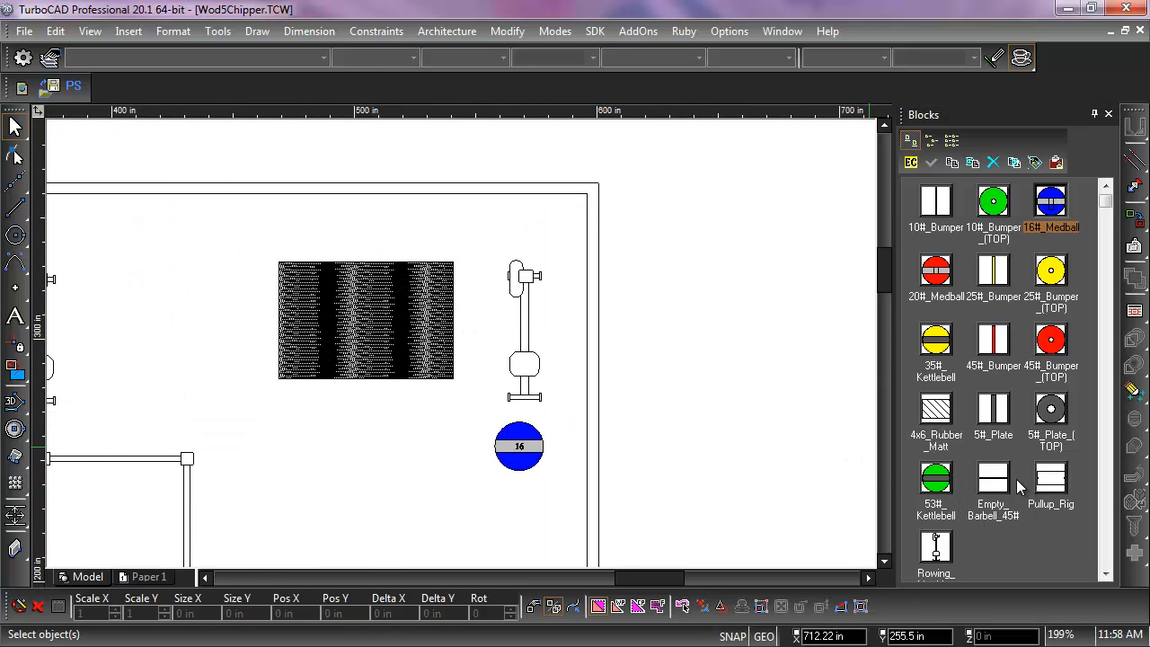
mouse_move(1005, 488)
left_mouse_down()
mouse_move(449, 385)
mouse_move(345, 403)
mouse_move(354, 387)
mouse_move(393, 387)
left_mouse_up()
left_click(482, 360)
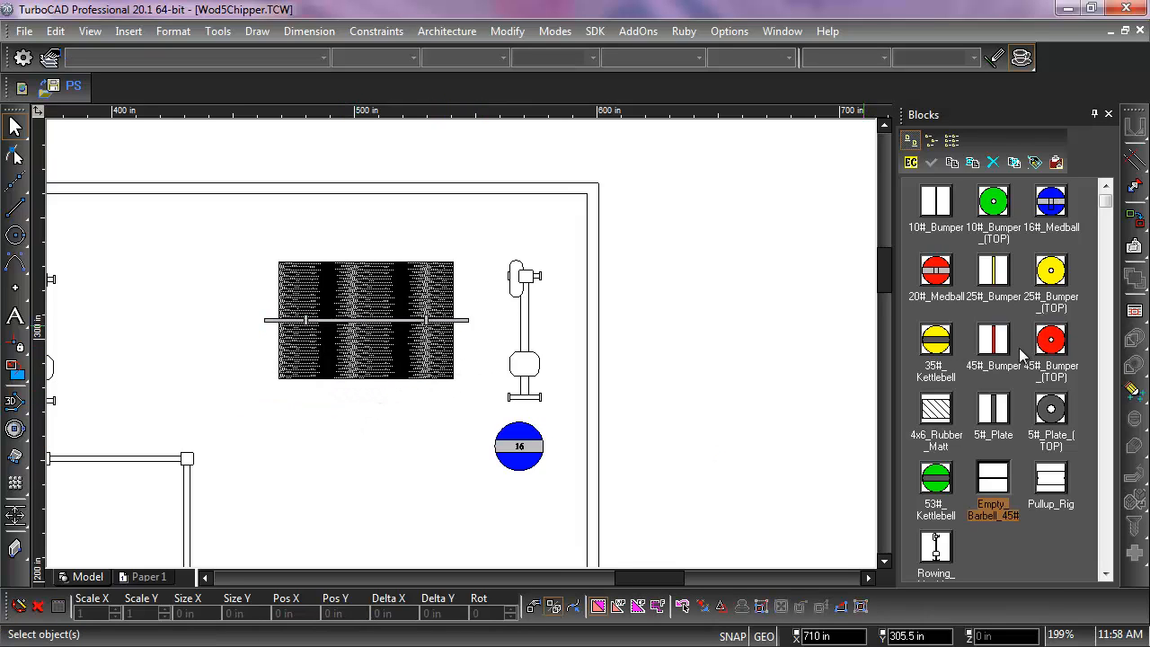
Step: Load a 25#_Bumper against the new barbell's left collar, at about (480, 308) in
scroll(476, 350, "down", 2)
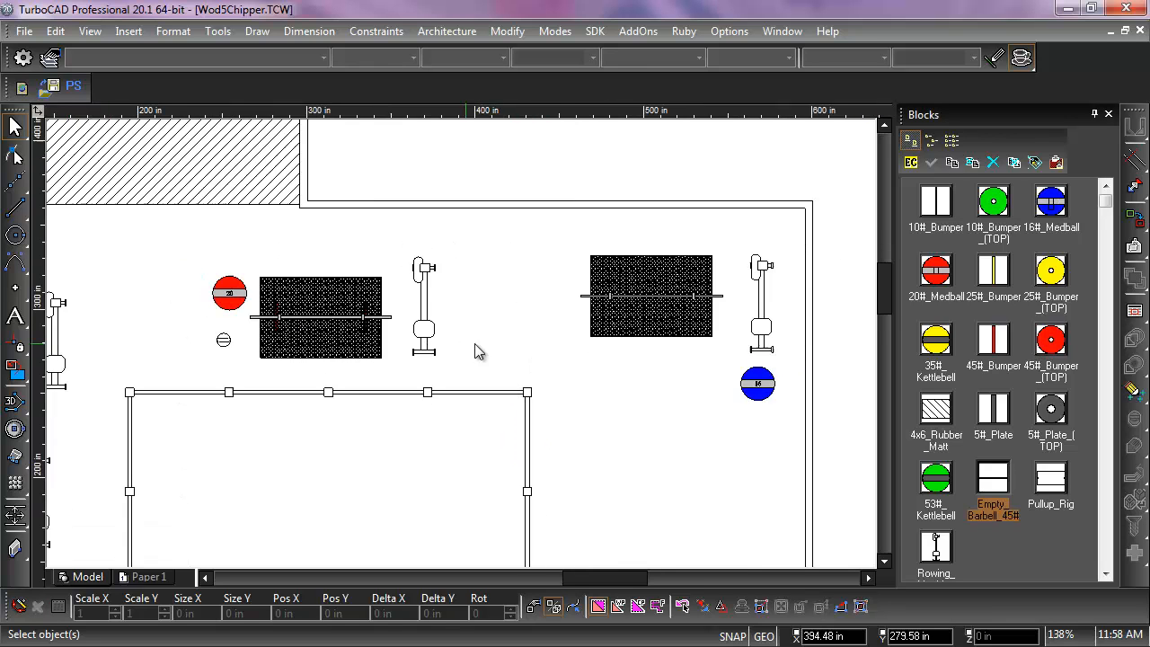
scroll(501, 352, "down", 3)
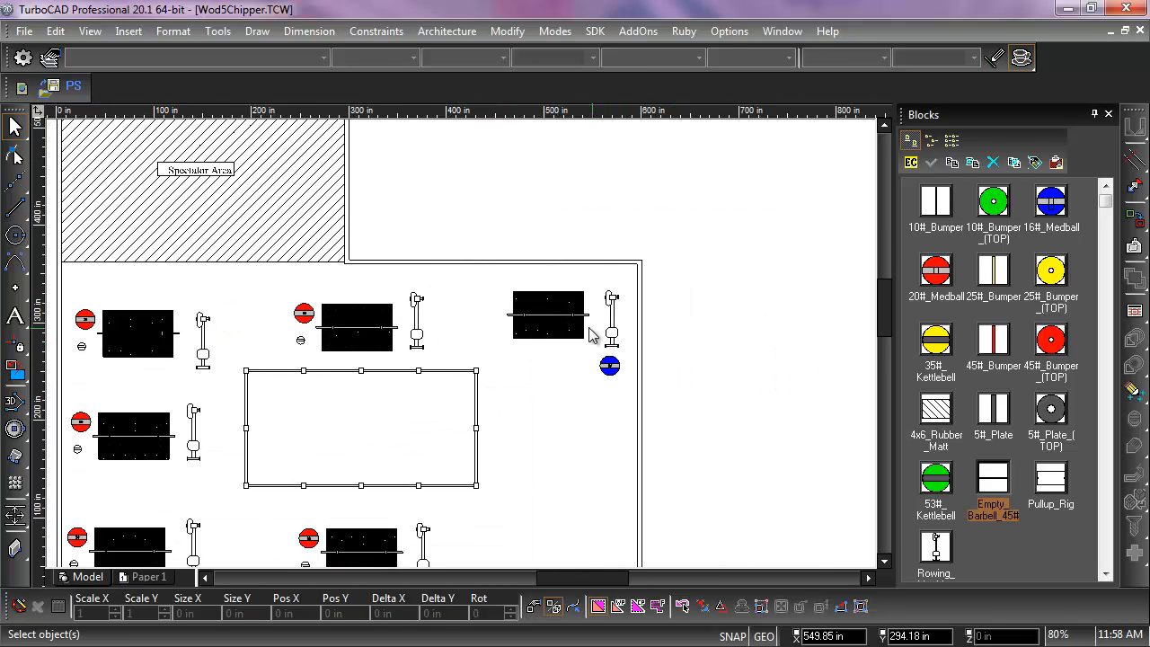
scroll(588, 335, "up", 8)
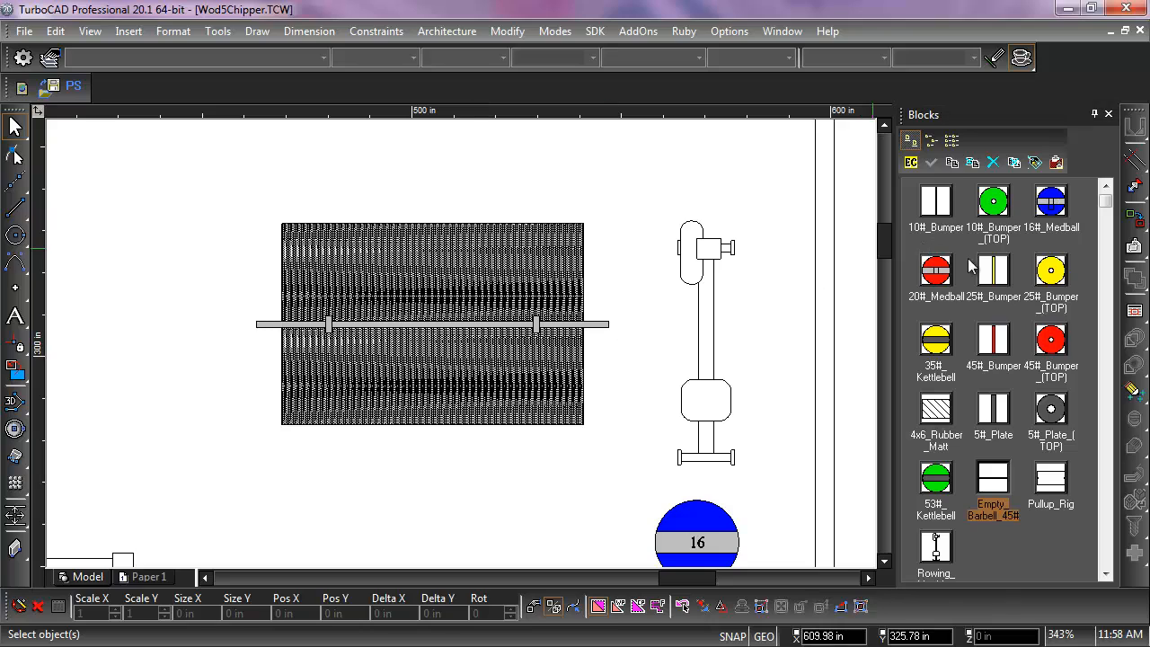
left_click_drag(1004, 280, 233, 343)
left_click(230, 343)
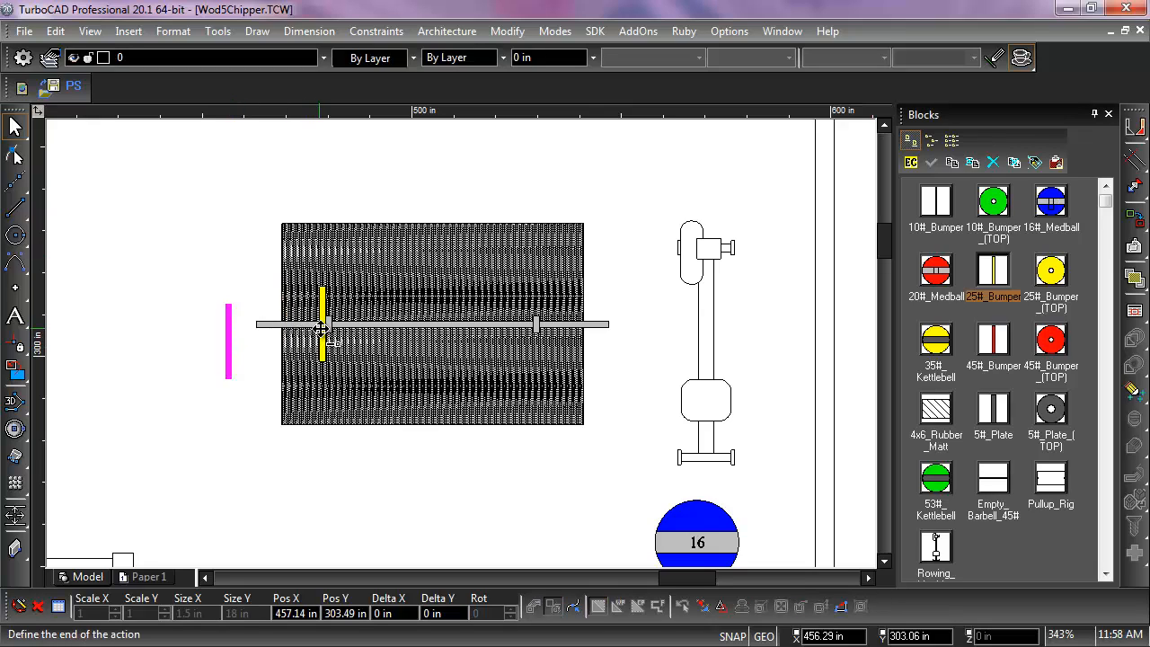
left_click(325, 321)
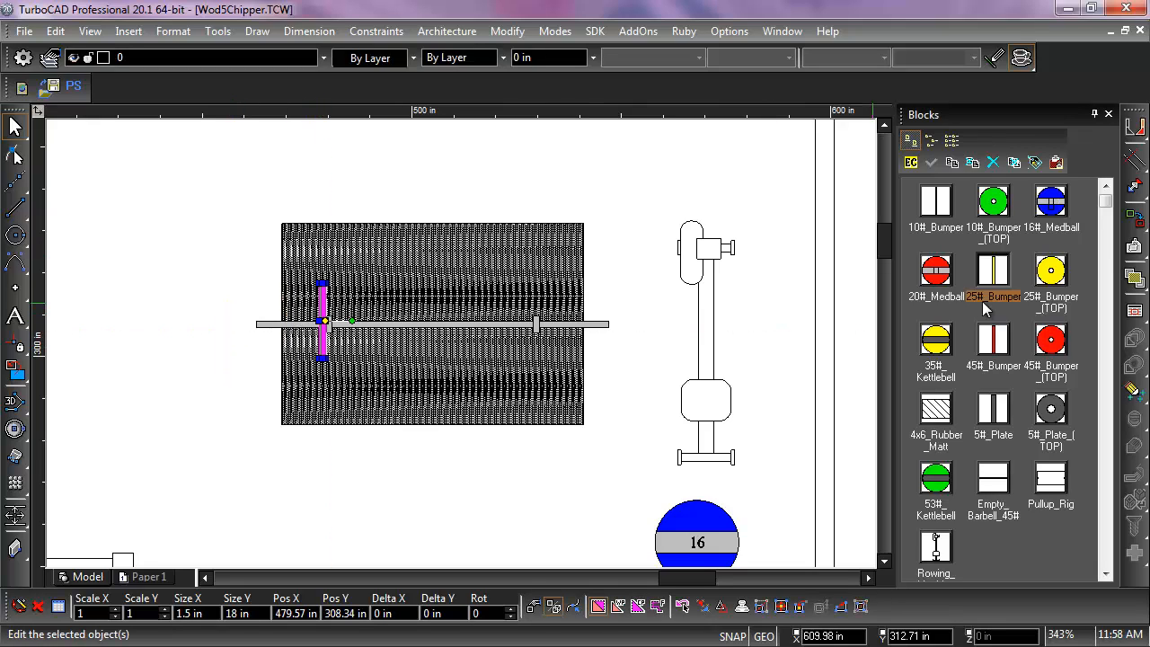
Step: Insert a second 25#_Bumper, relocate its reference point to its left edge, and seat it against the barbell's right collar
left_click_drag(738, 322, 673, 324)
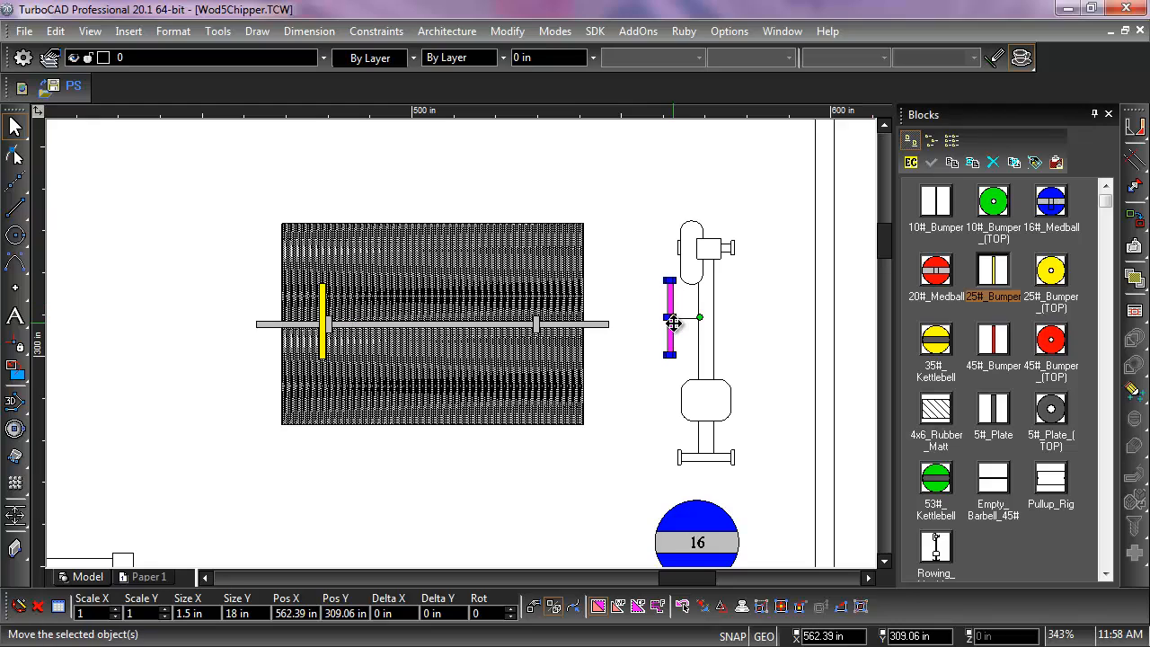
key("e")
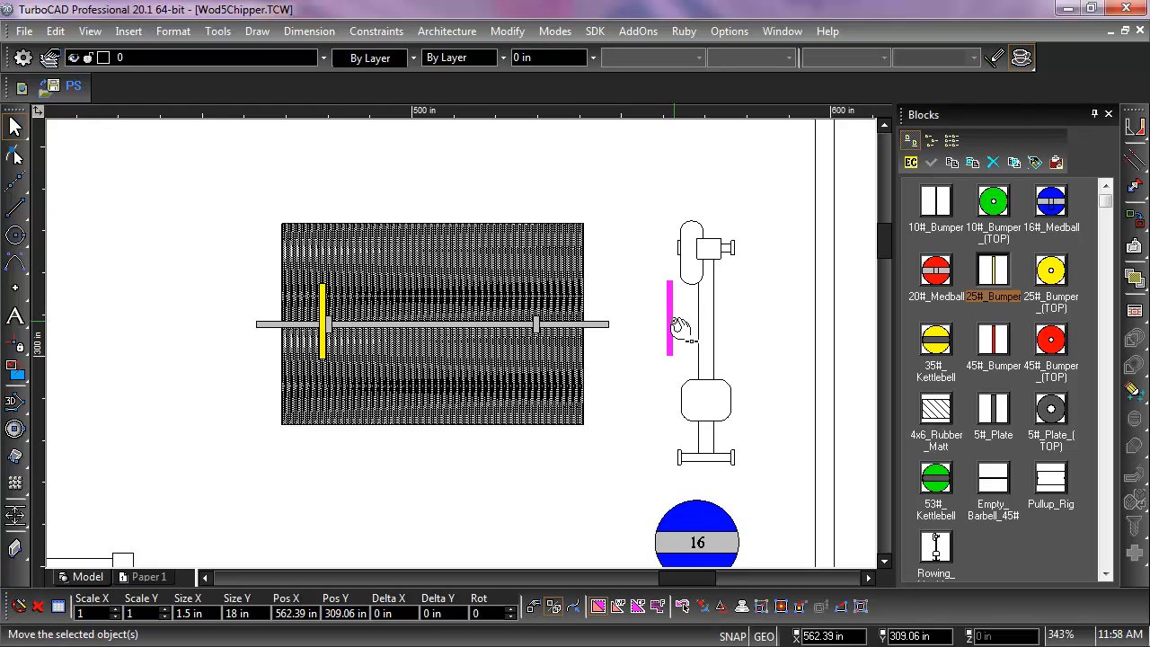
left_click(665, 320)
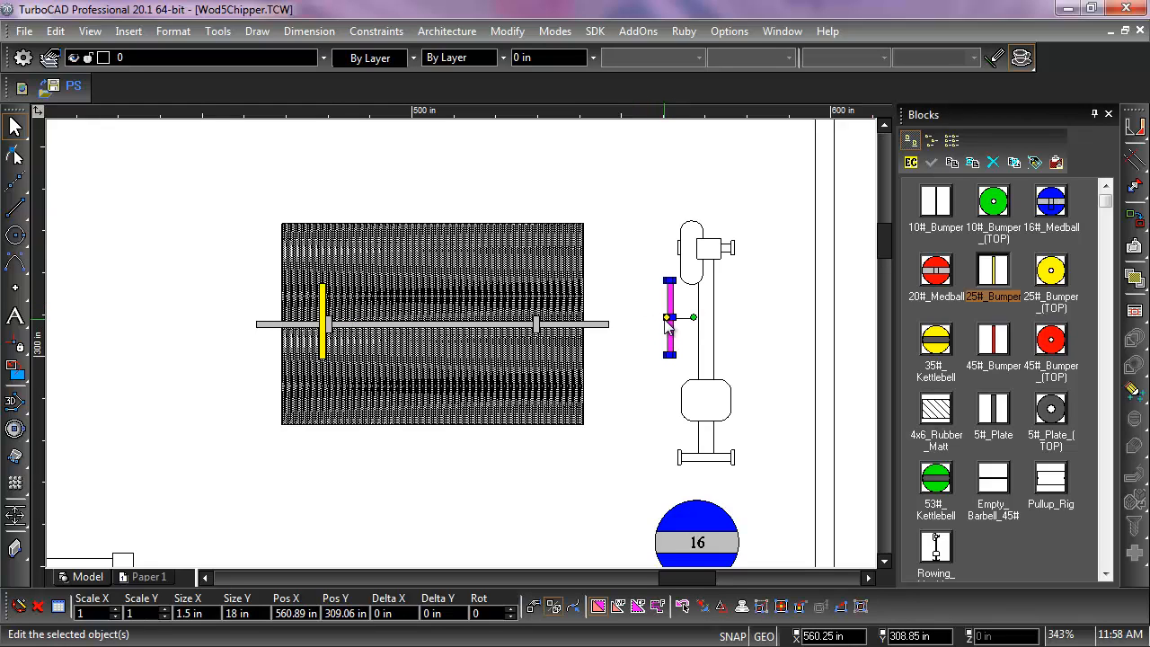
left_click(667, 320)
scroll(513, 318, "up", 2)
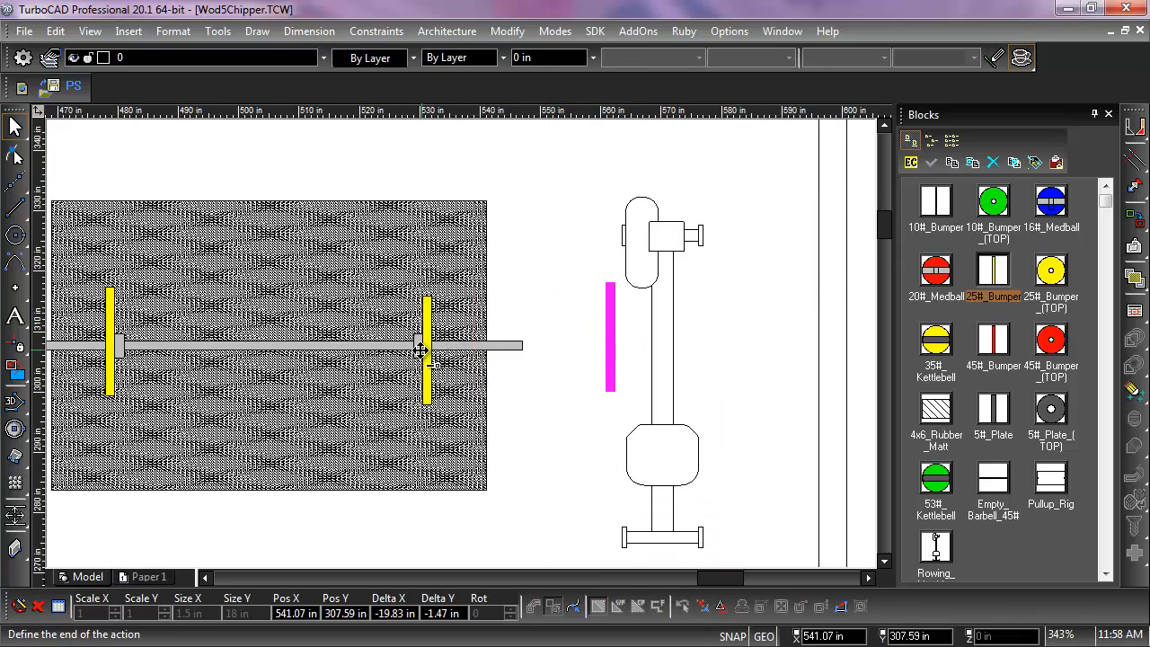
scroll(421, 350, "up", 1)
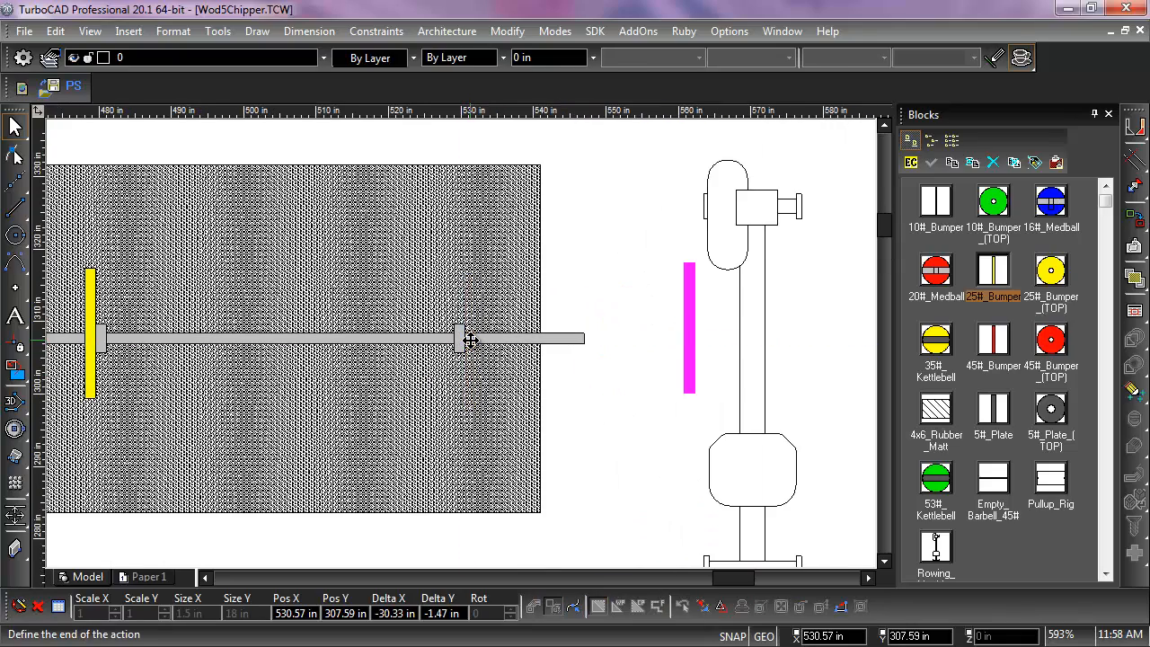
left_click(469, 339)
left_click(657, 301)
scroll(465, 352, "down", 1)
scroll(462, 346, "down", 4)
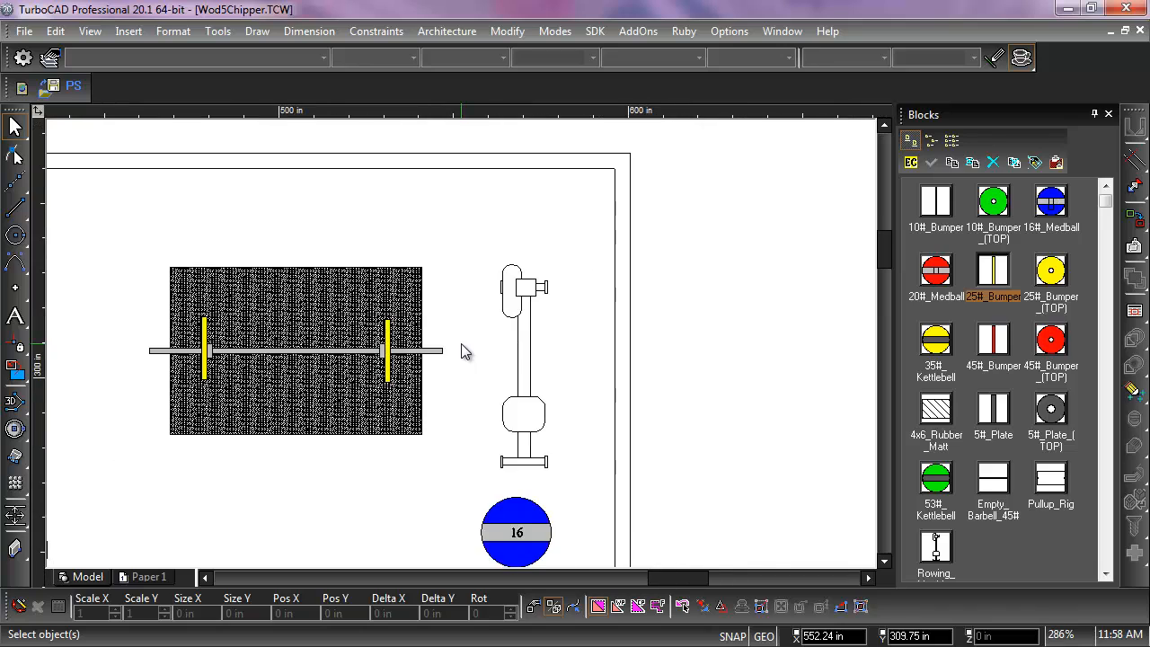
Step: Check the workout list and place a 35#_Kettlebell below the new station's mat, at about (500, 261) in
left_click_drag(321, 301, 350, 377)
scroll(97, 390, "down", 2)
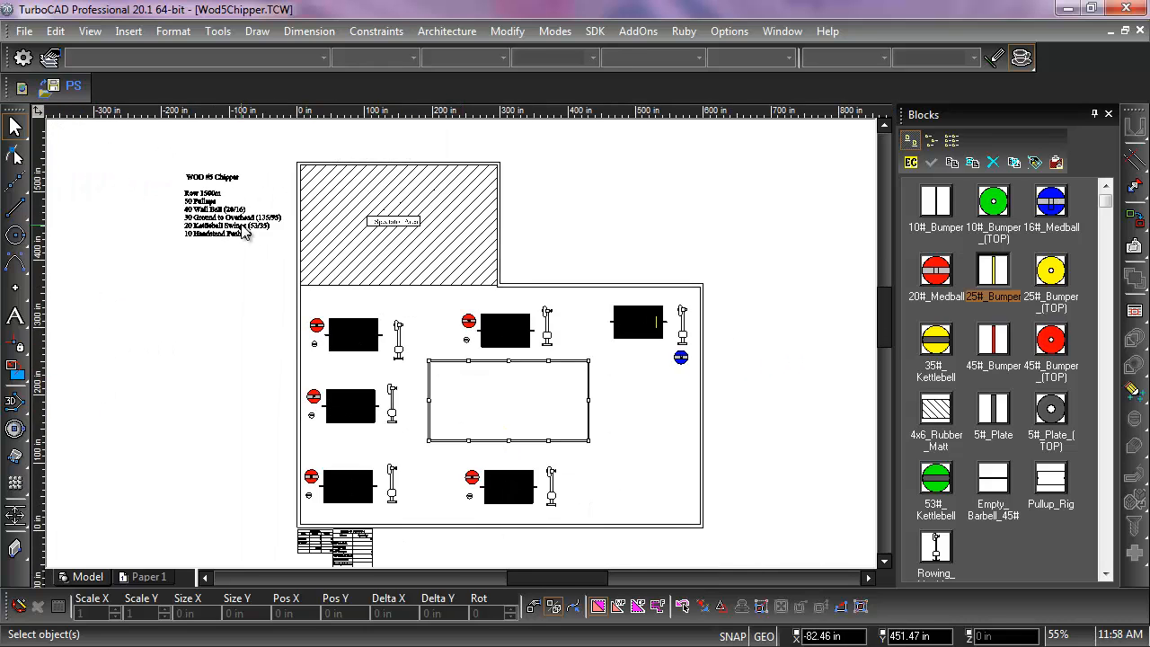
scroll(244, 231, "up", 1)
scroll(759, 463, "down", 2)
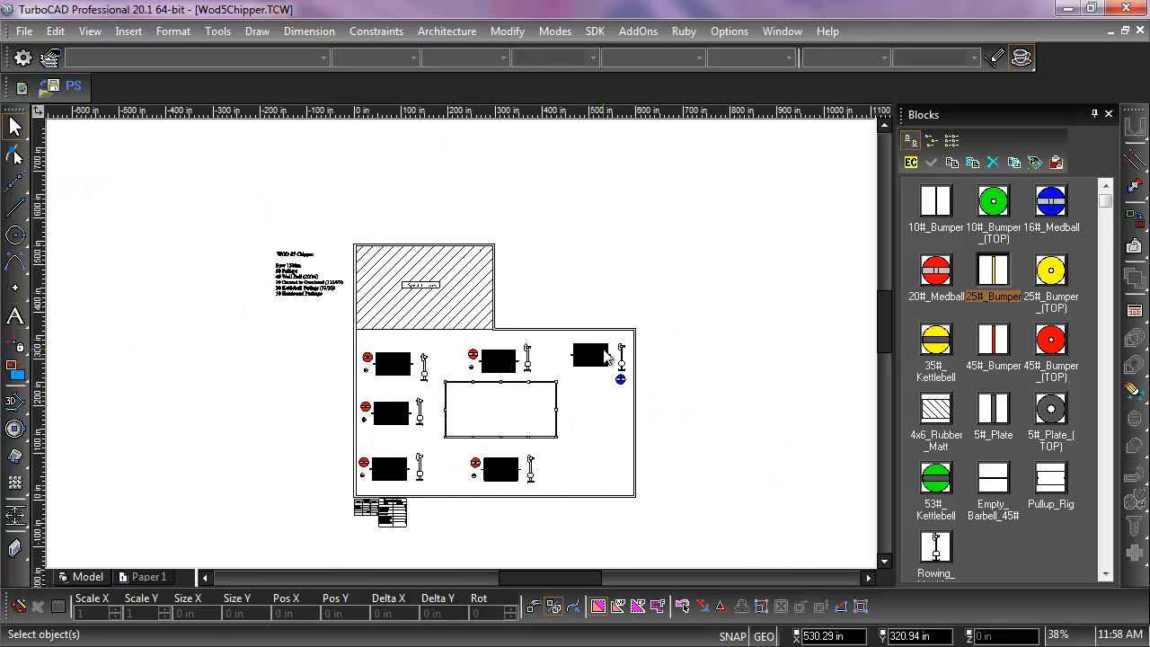
scroll(603, 377, "up", 2)
scroll(604, 375, "up", 3)
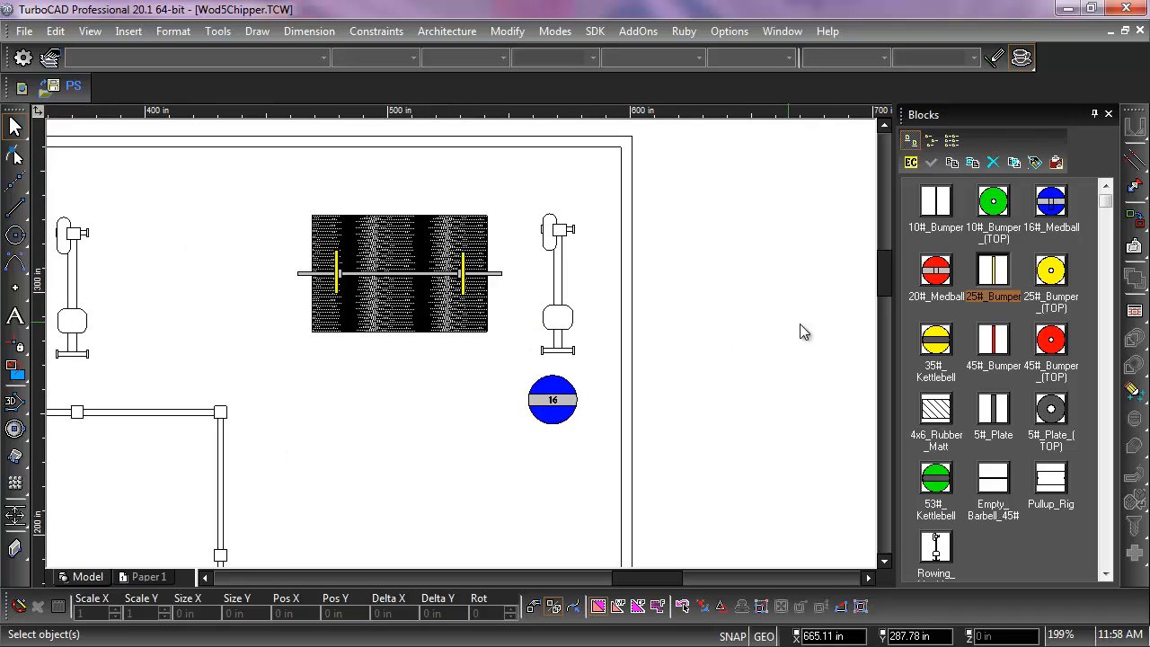
left_click_drag(871, 366, 388, 387)
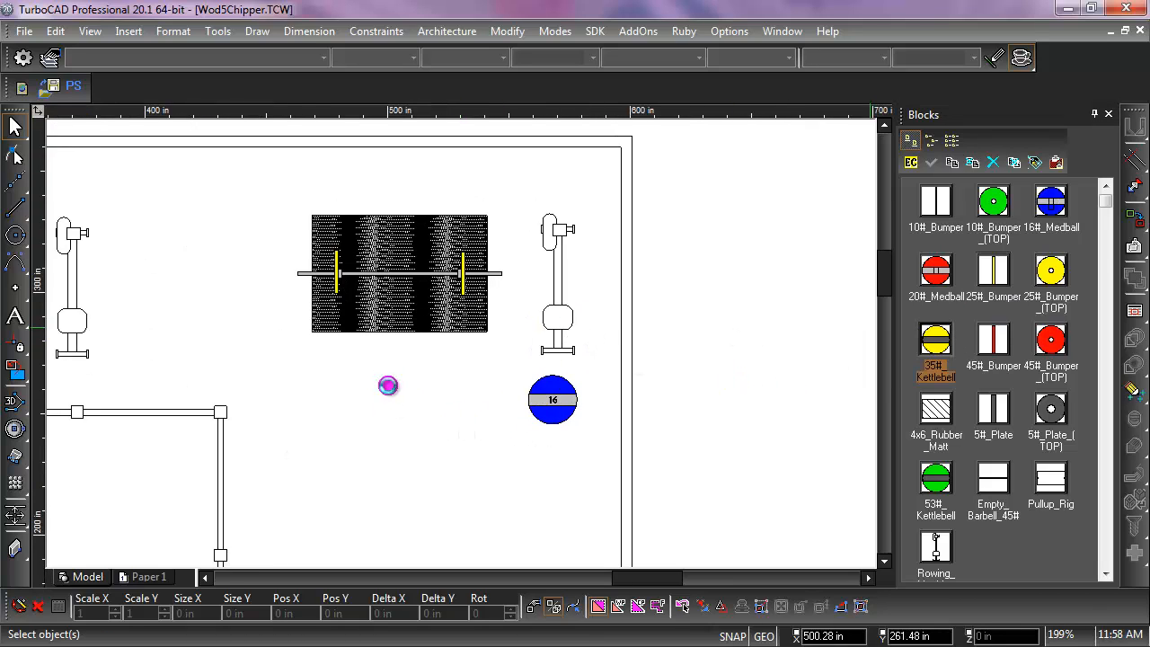
left_click(258, 258)
Step: Copy the complete upper-right station straight down to the gym's lower-right area, beside the station below the rig
left_click_drag(249, 169, 611, 452)
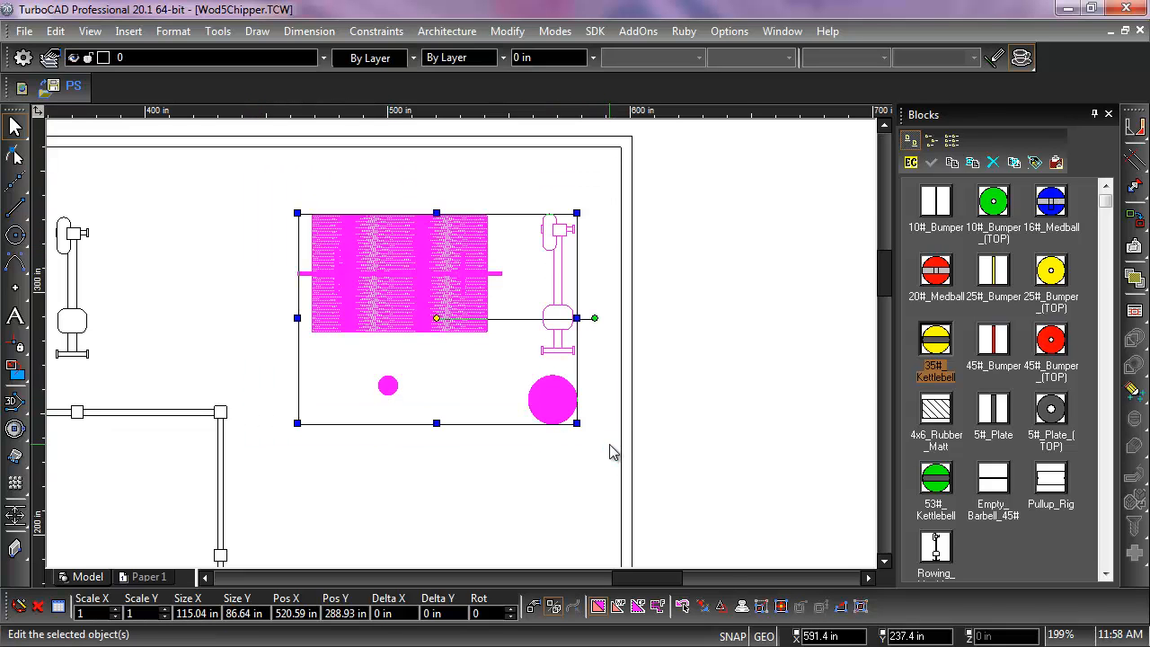
scroll(459, 352, "down", 1)
scroll(459, 350, "down", 4)
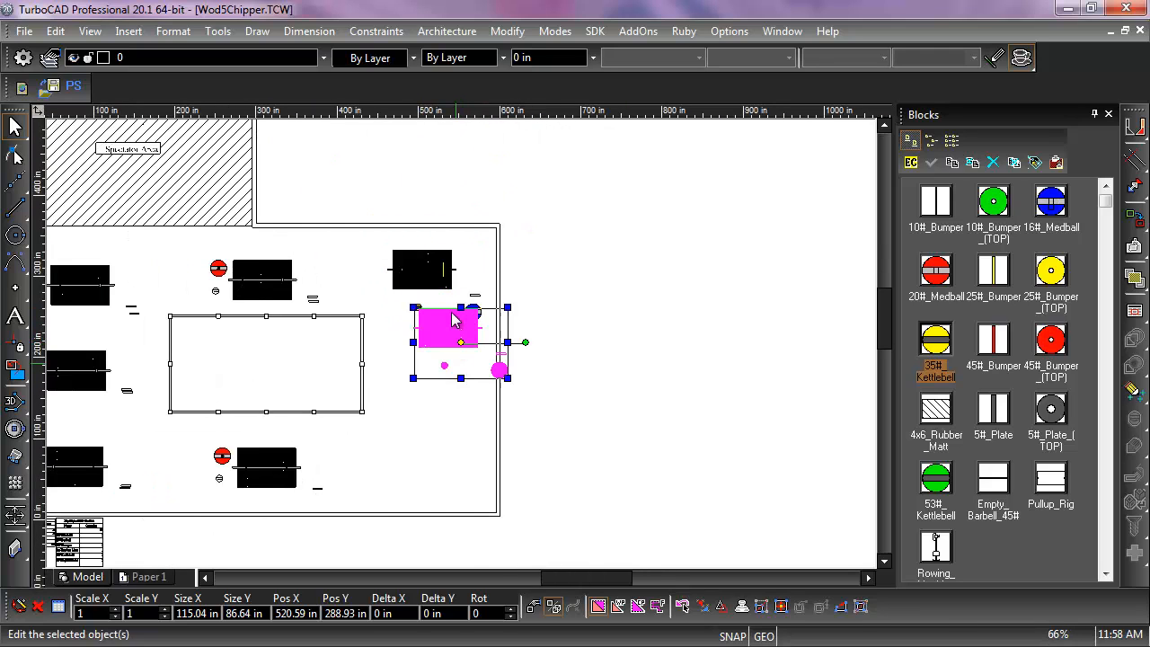
left_click_drag(461, 343, 432, 440)
left_click(553, 391)
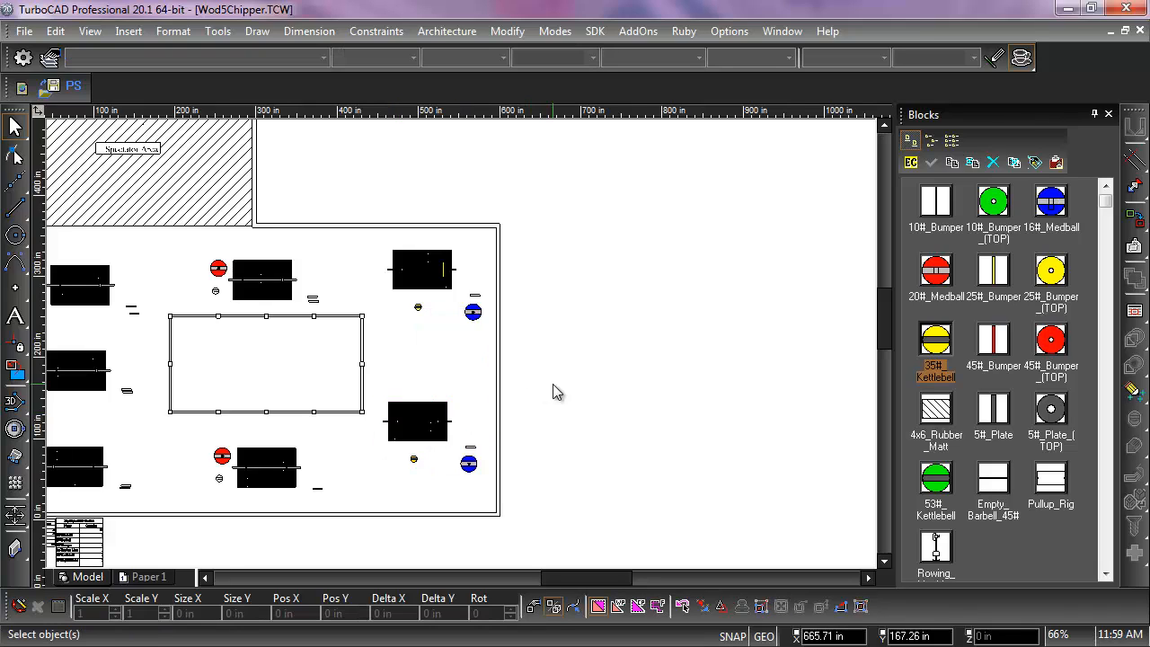
Step: Generate the Barbell Load report for the upper-right station's barbell and its two 25# bumpers
scroll(477, 359, "up", 10)
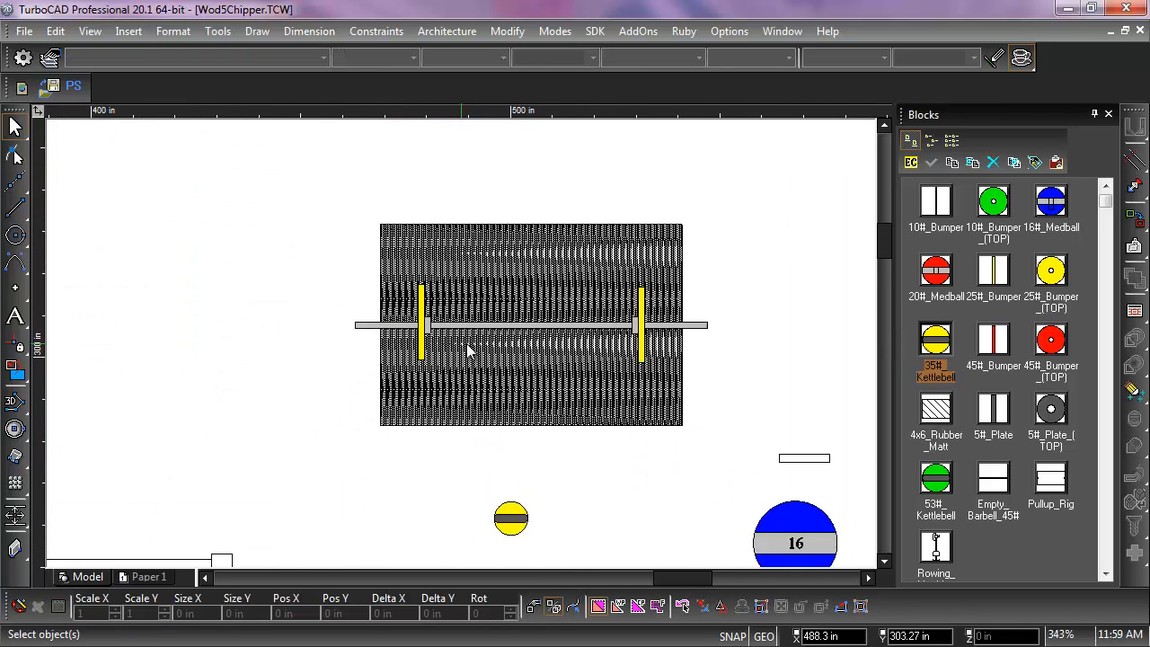
left_click_drag(270, 239, 833, 418)
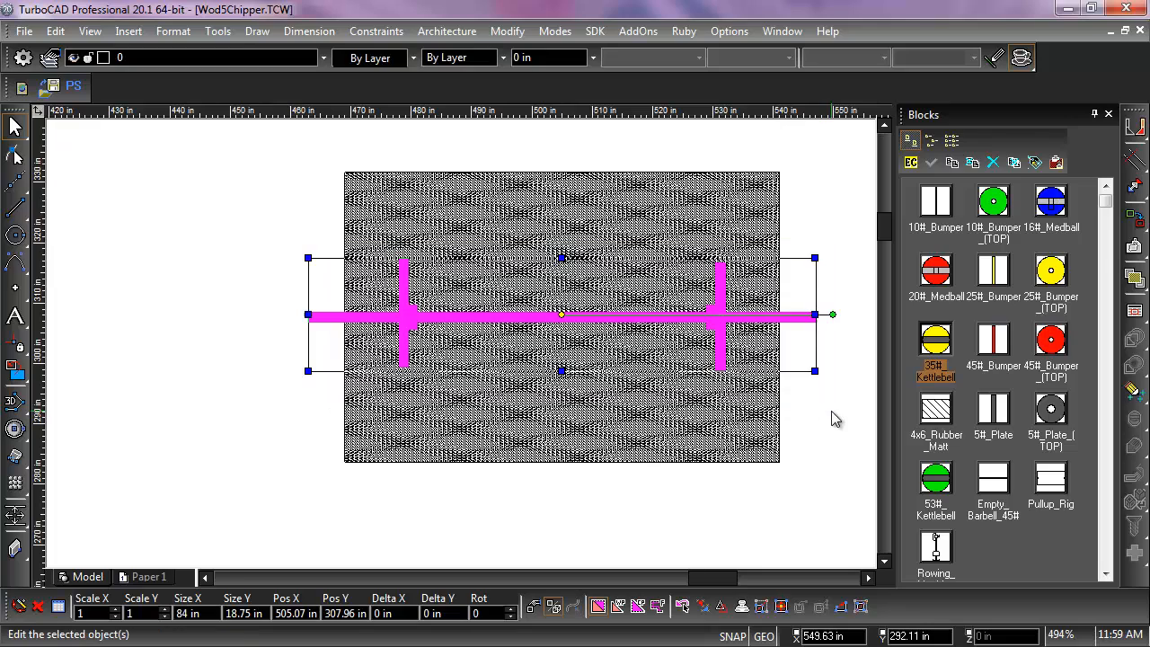
left_click(231, 34)
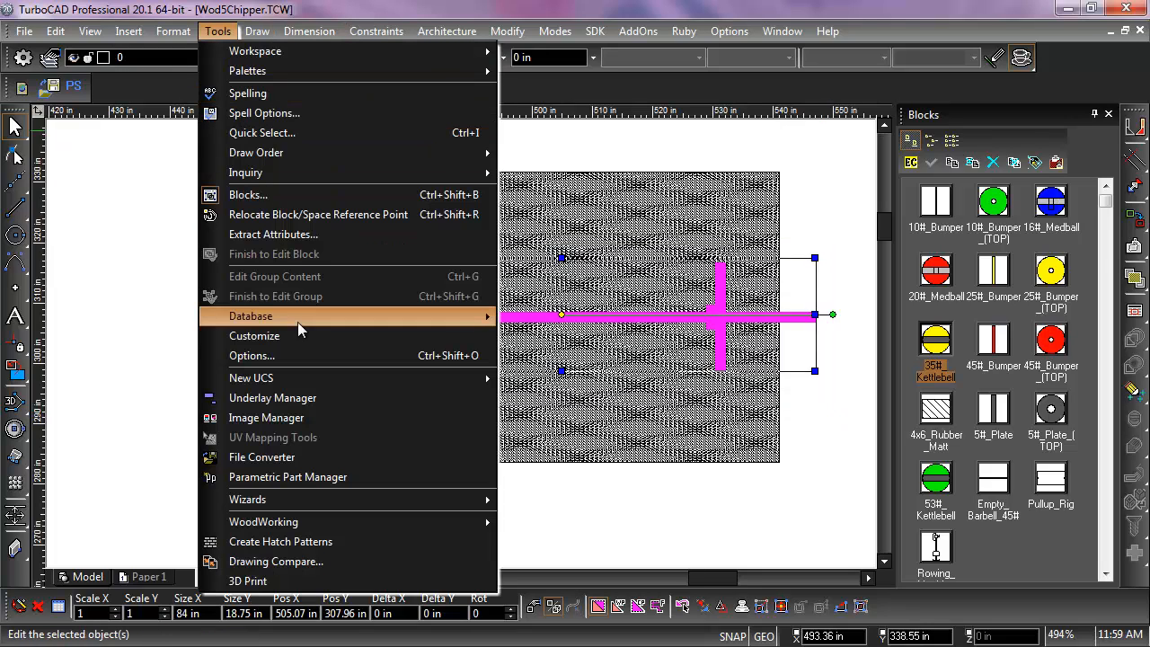
mouse_move(299, 322)
left_click(550, 358)
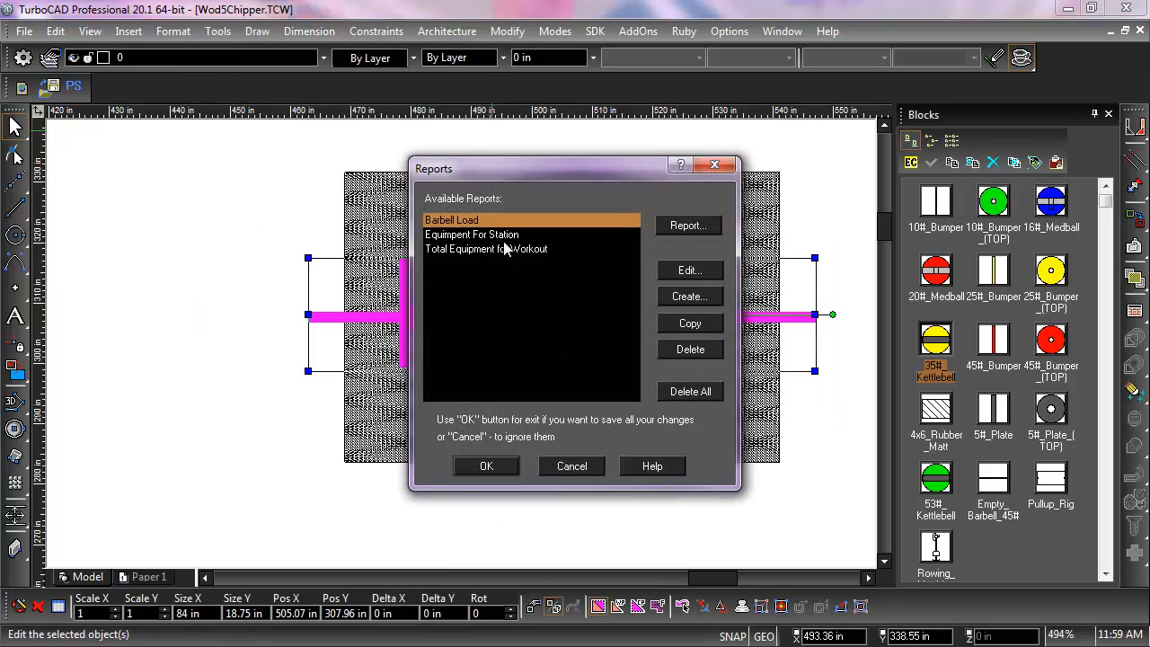
left_click(691, 226)
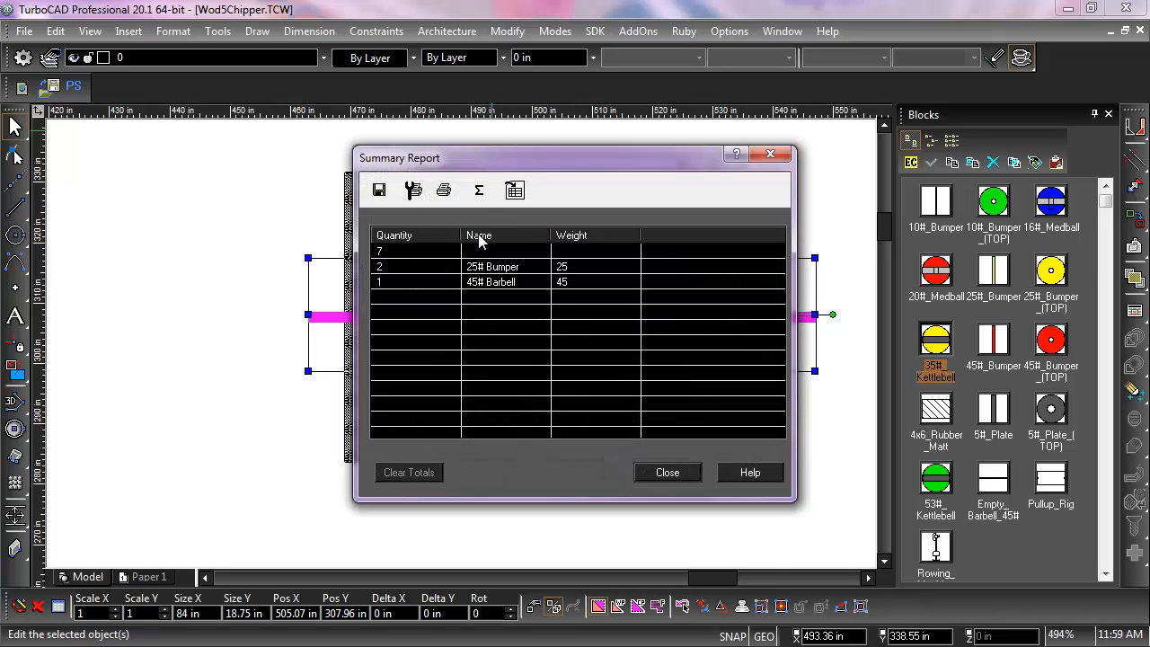
Step: Move the Name column ahead of Quantity in the summary report and sort its rows by ascending weight
left_click_drag(488, 240, 323, 249)
left_click(505, 238)
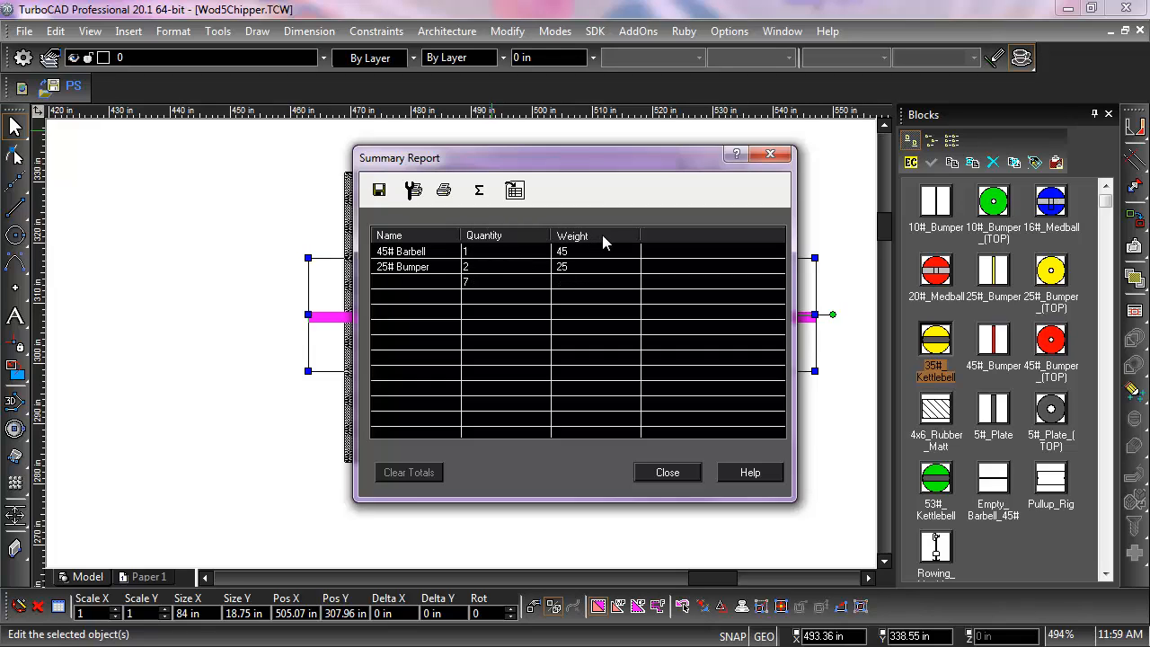
left_click(602, 237)
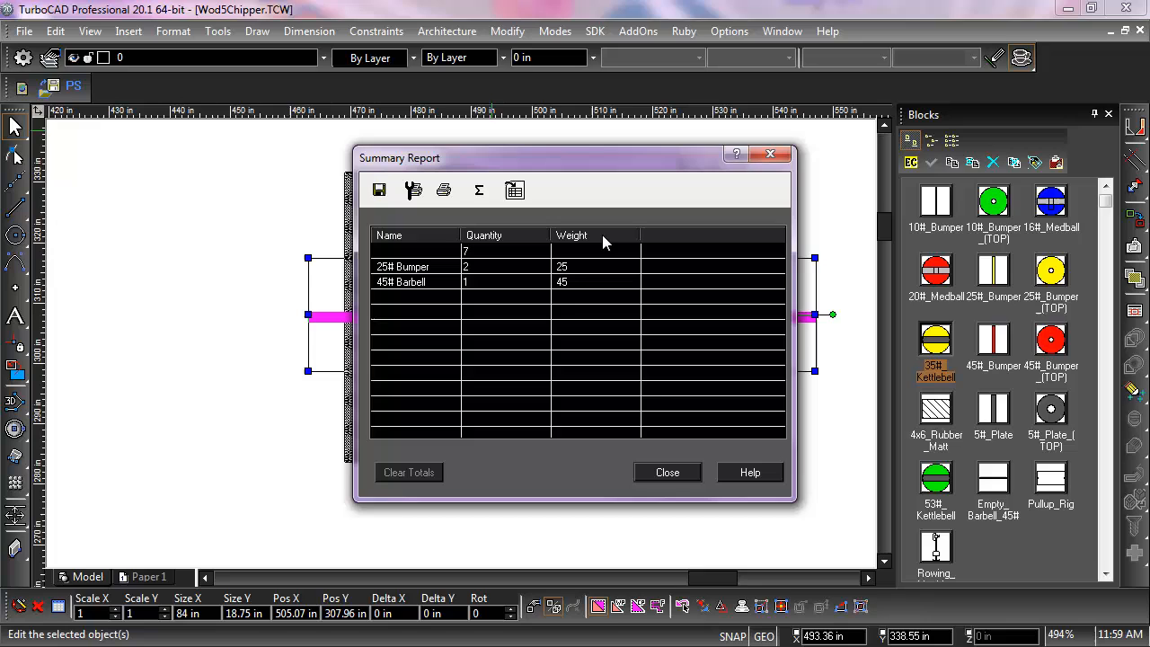
Step: Add totals to the summary report and insert it as a table outside the gym's right wall, at about (619, 319) in
left_click(482, 196)
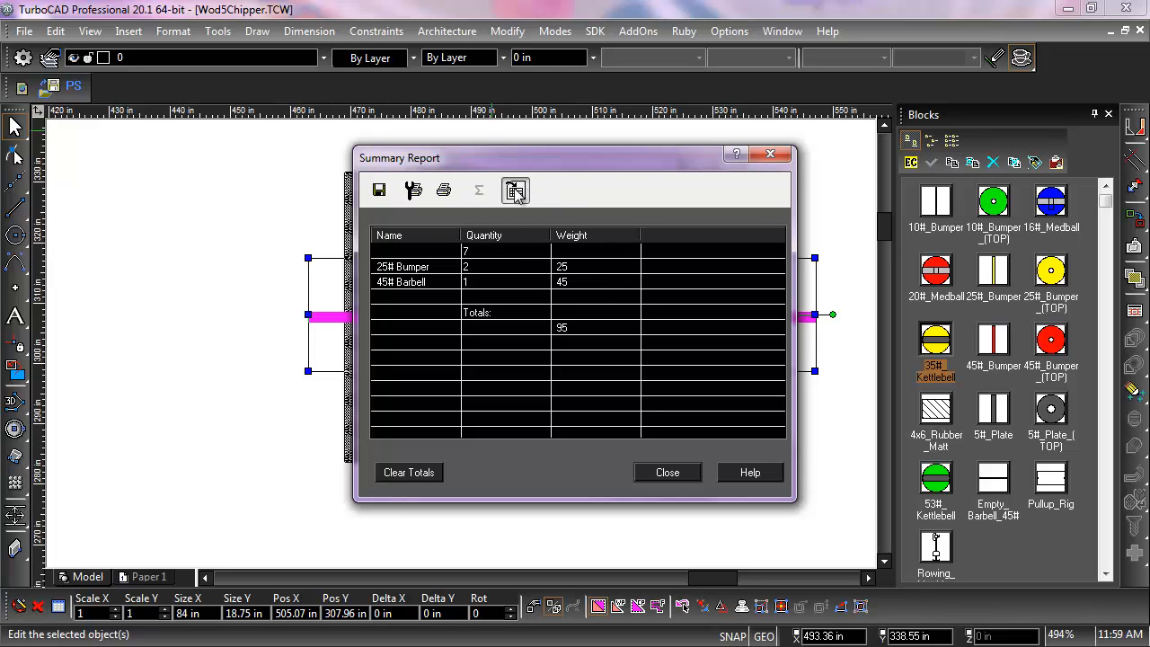
left_click(515, 191)
left_click(563, 454)
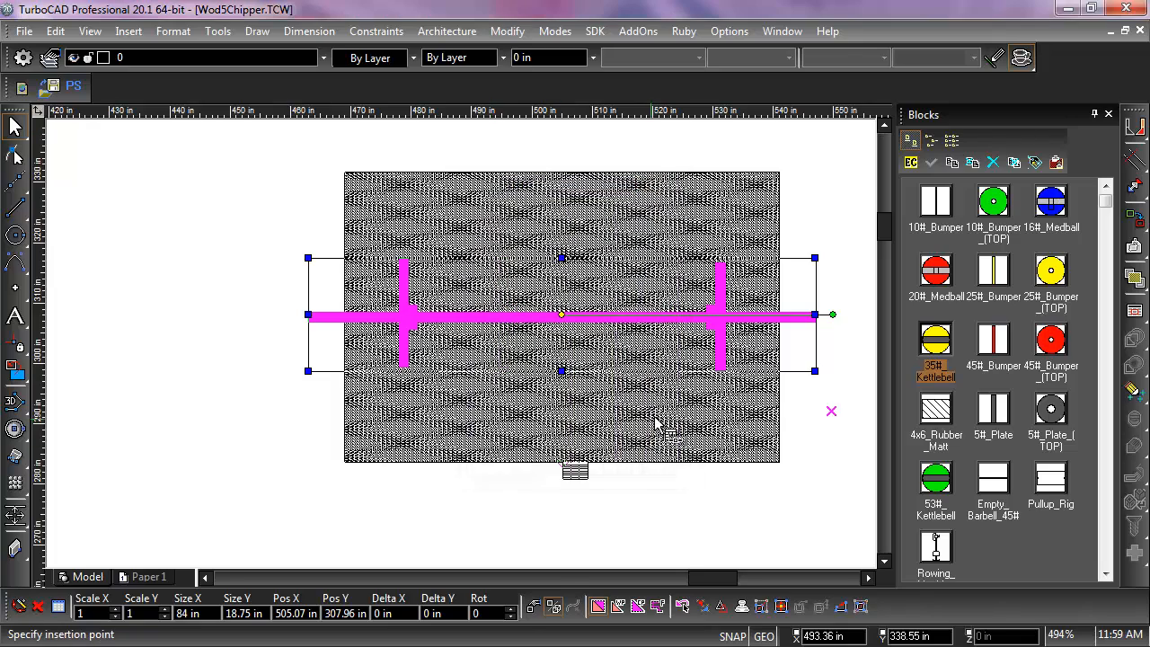
scroll(662, 352, "down", 5)
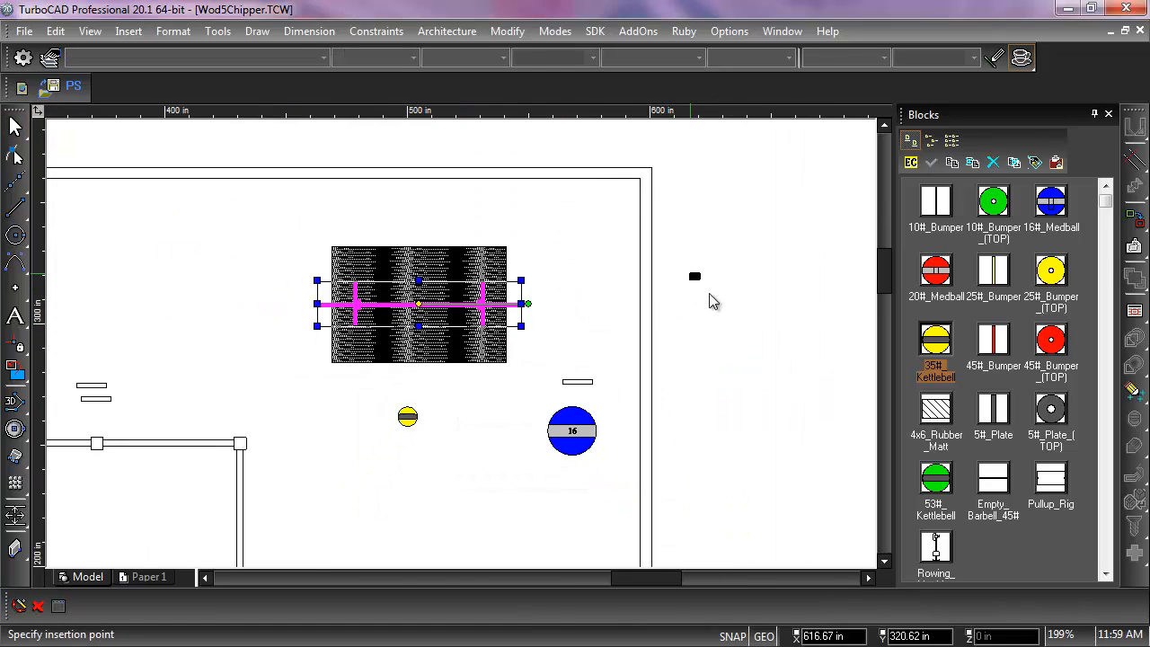
left_click(710, 300)
Step: Enlarge the inserted Barbell Load table to about 85 in wide, keeping it outside the gym's right wall
left_click(693, 278)
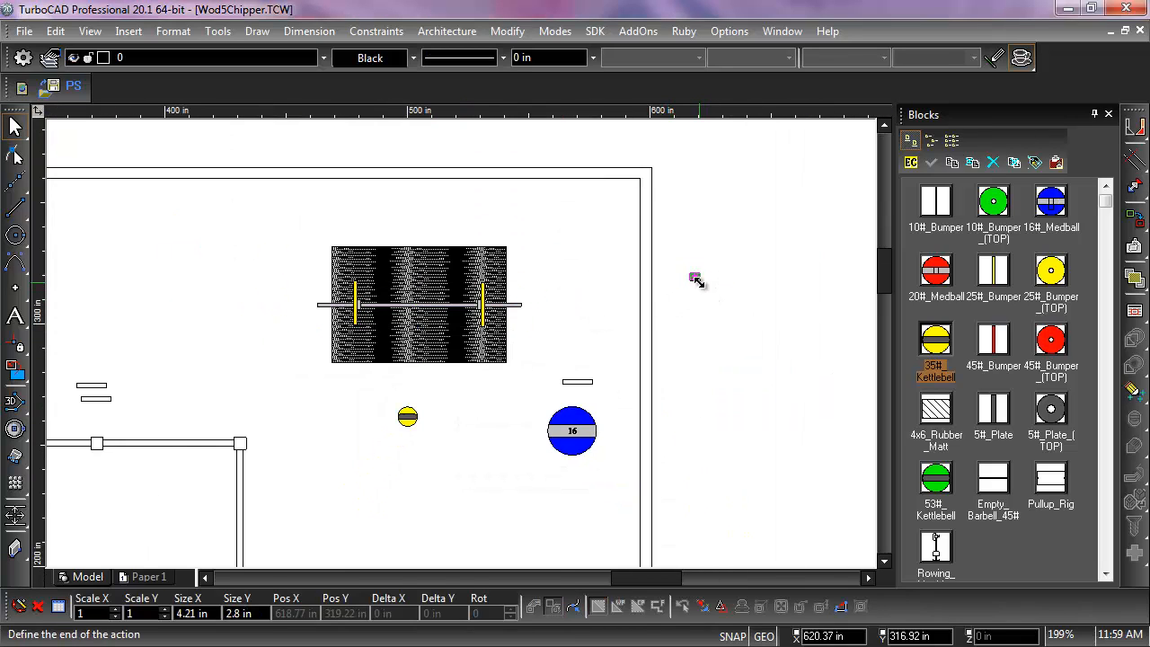
left_click_drag(699, 282, 858, 411)
scroll(858, 412, "down", 2)
left_click(574, 263)
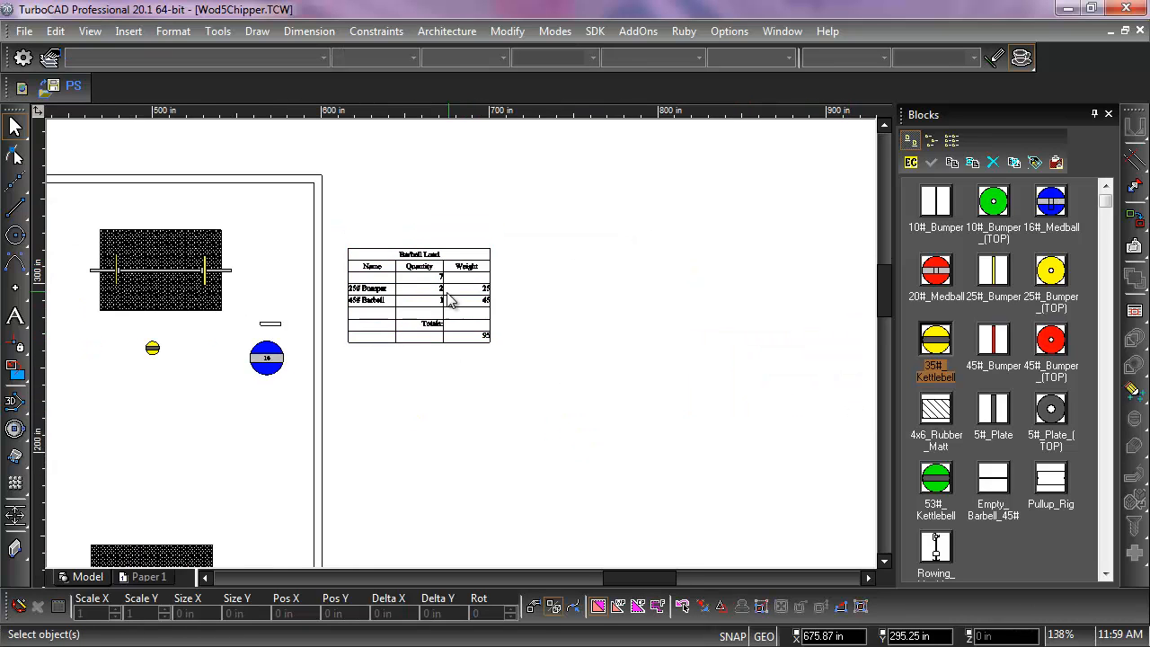
scroll(450, 301, "up", 4)
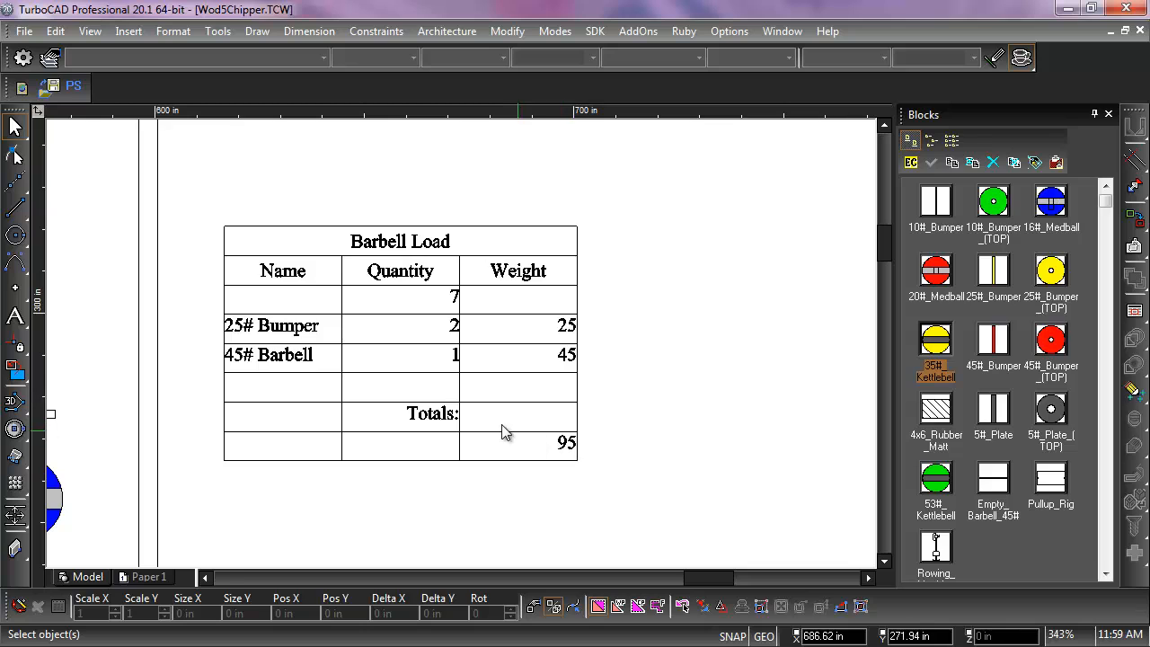
Step: Generate the Equimpent For Station report for all equipment in the upper-right station
scroll(401, 328, "down", 3)
scroll(174, 254, "down", 3)
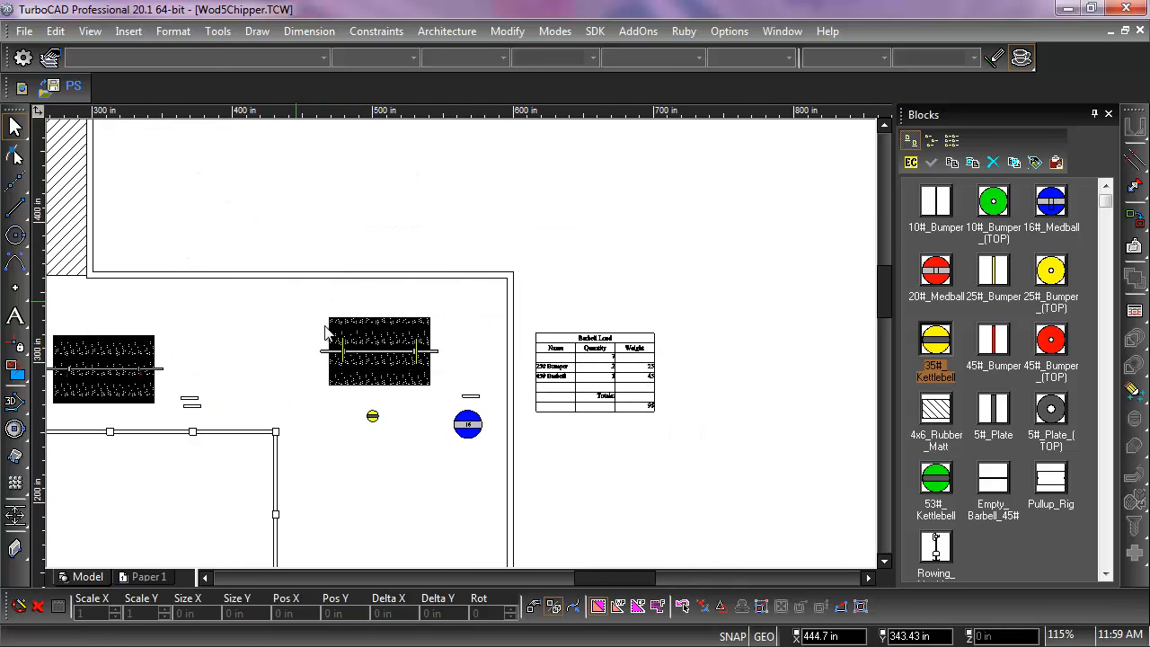
left_click_drag(296, 302, 505, 473)
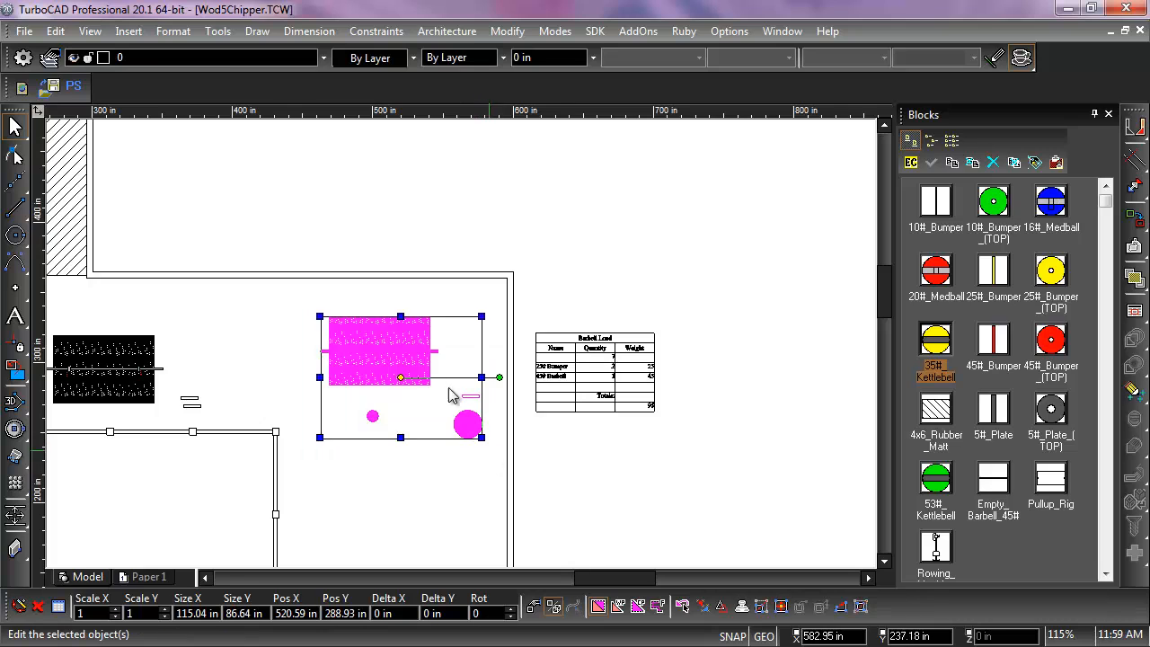
left_click(205, 34)
mouse_move(412, 320)
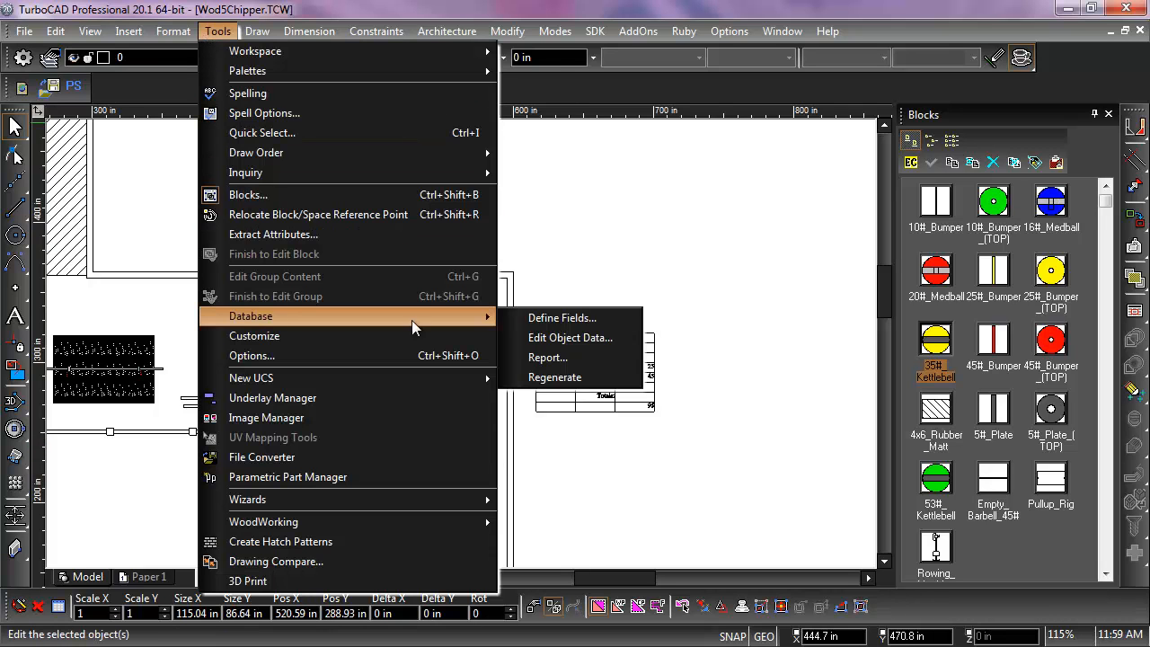
left_click(561, 357)
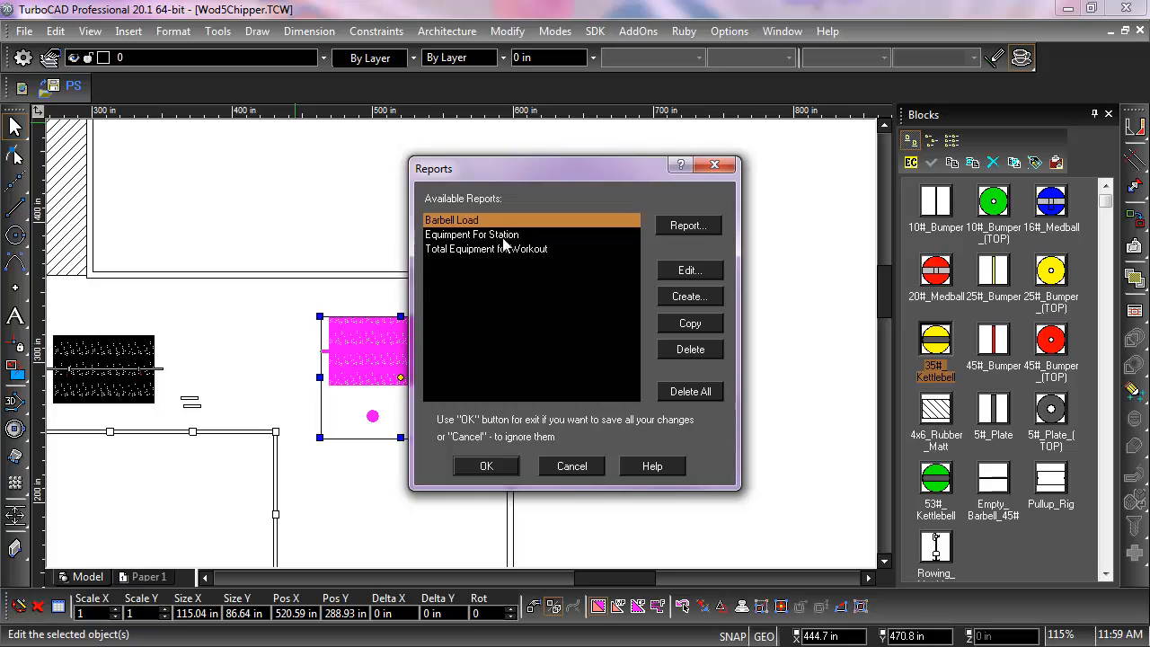
left_click(503, 236)
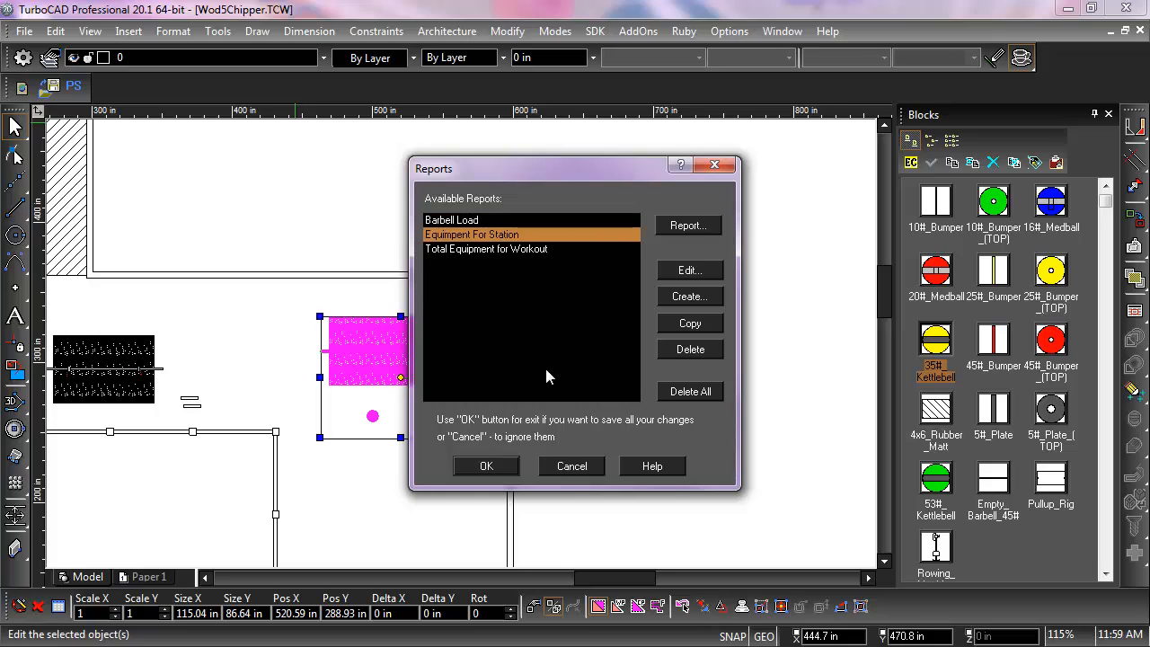
left_click(688, 227)
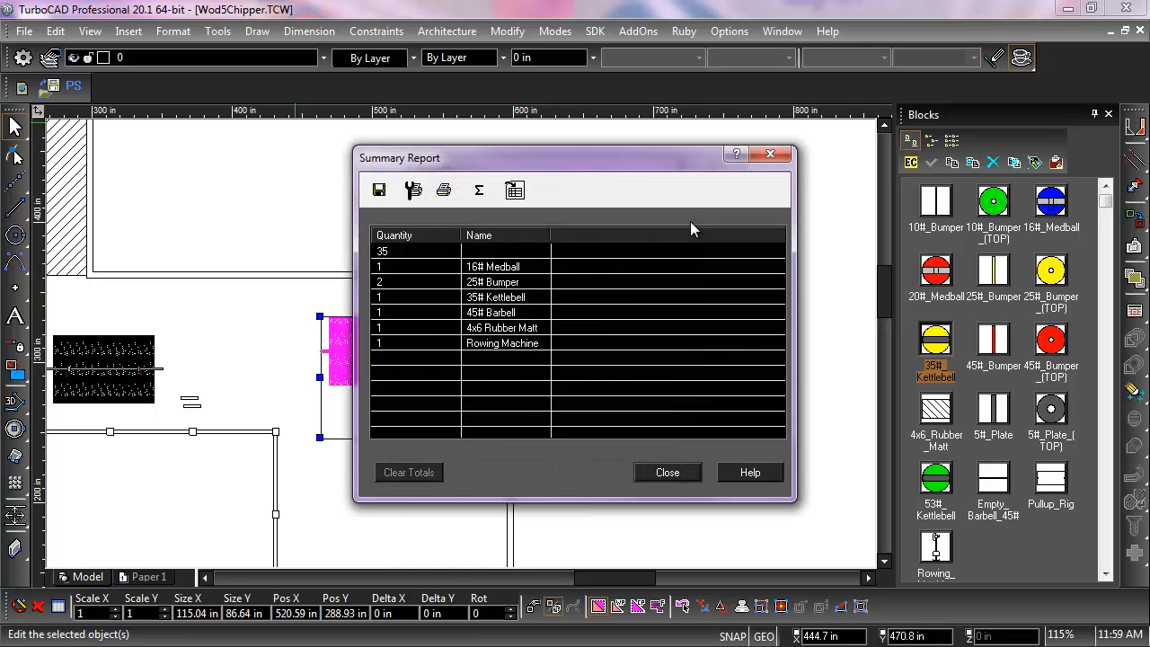
Step: Move the Name column ahead of Quantity and insert the report as a Standard-style table just below the Barbell Load table
left_click(480, 190)
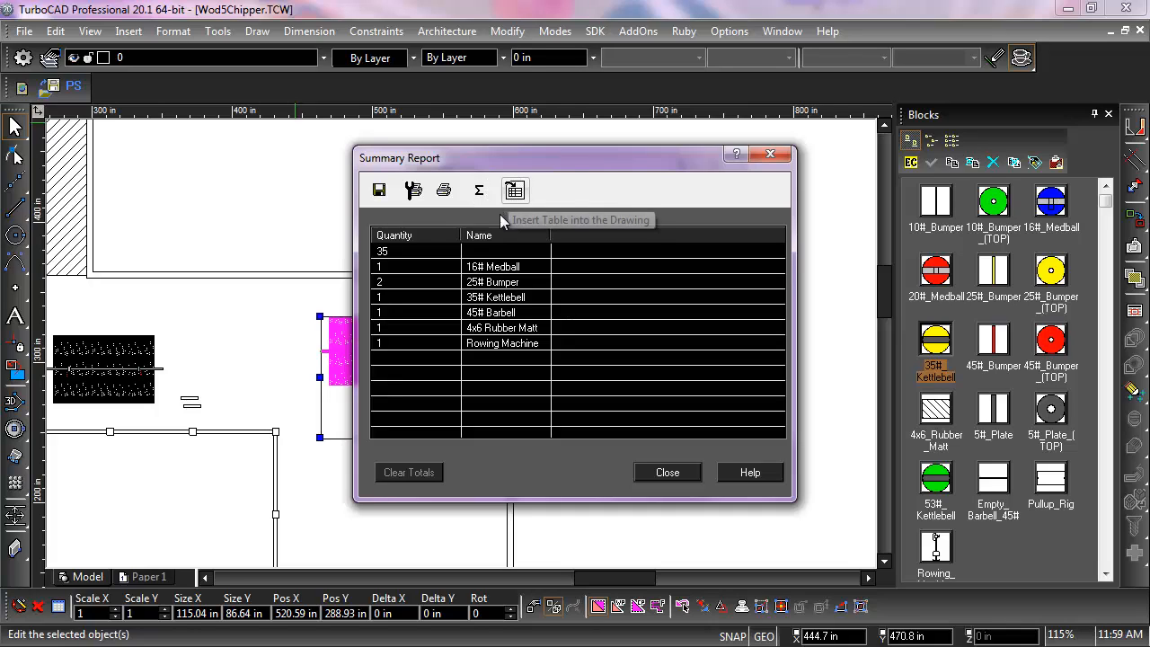
left_click_drag(475, 234, 327, 233)
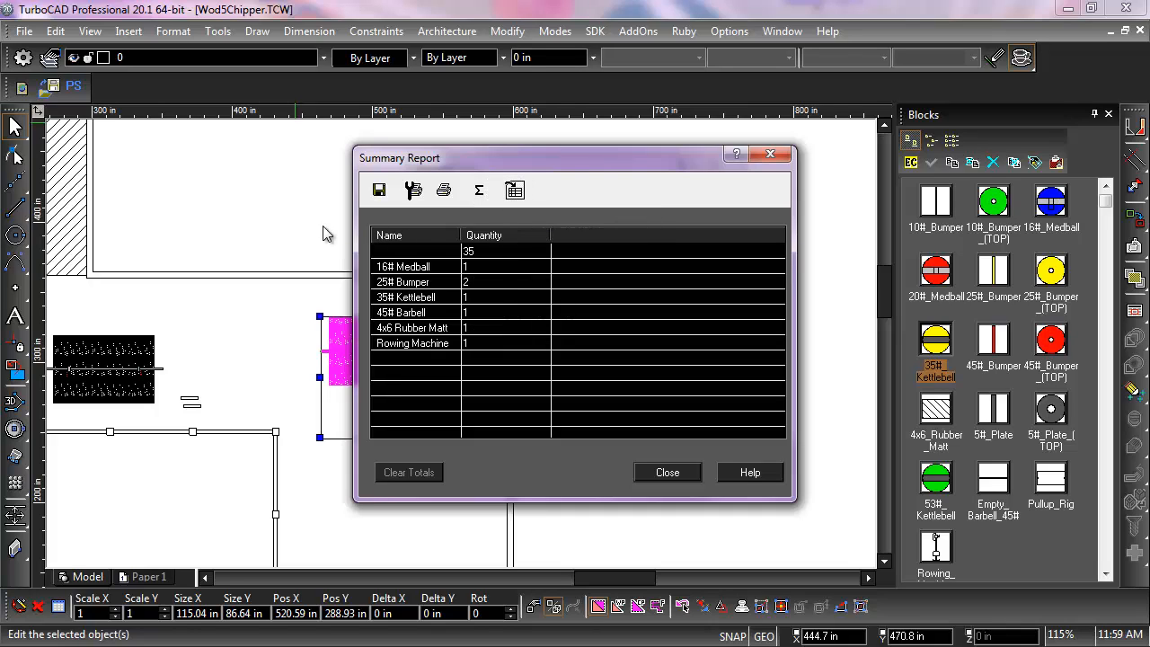
left_click(515, 190)
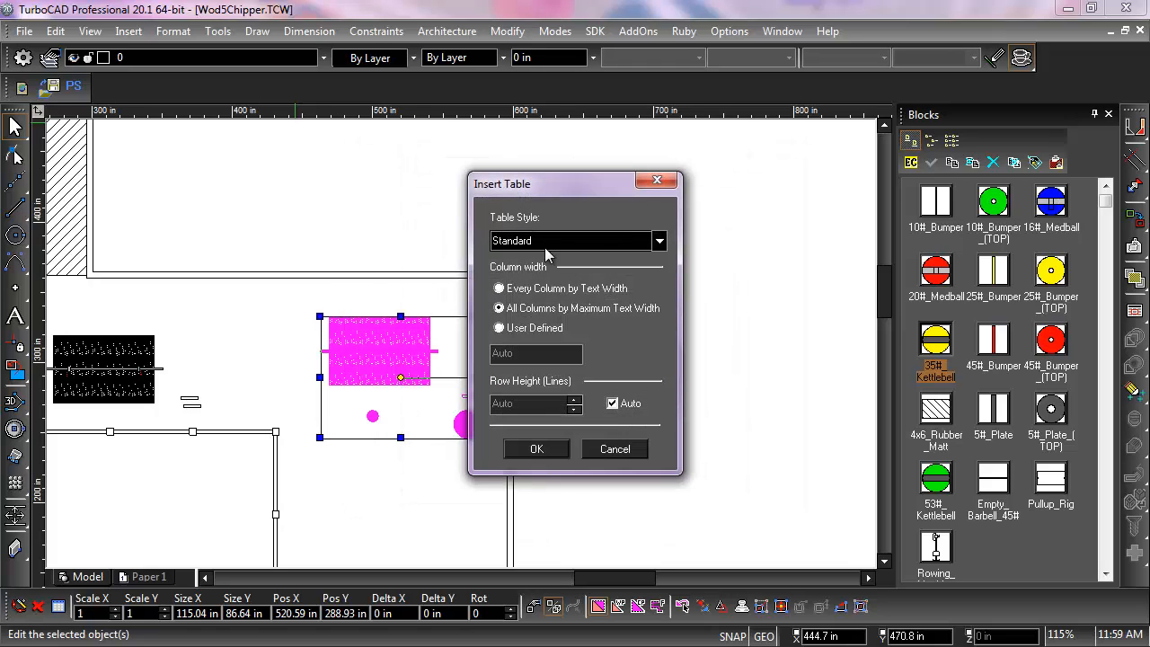
left_click(538, 450)
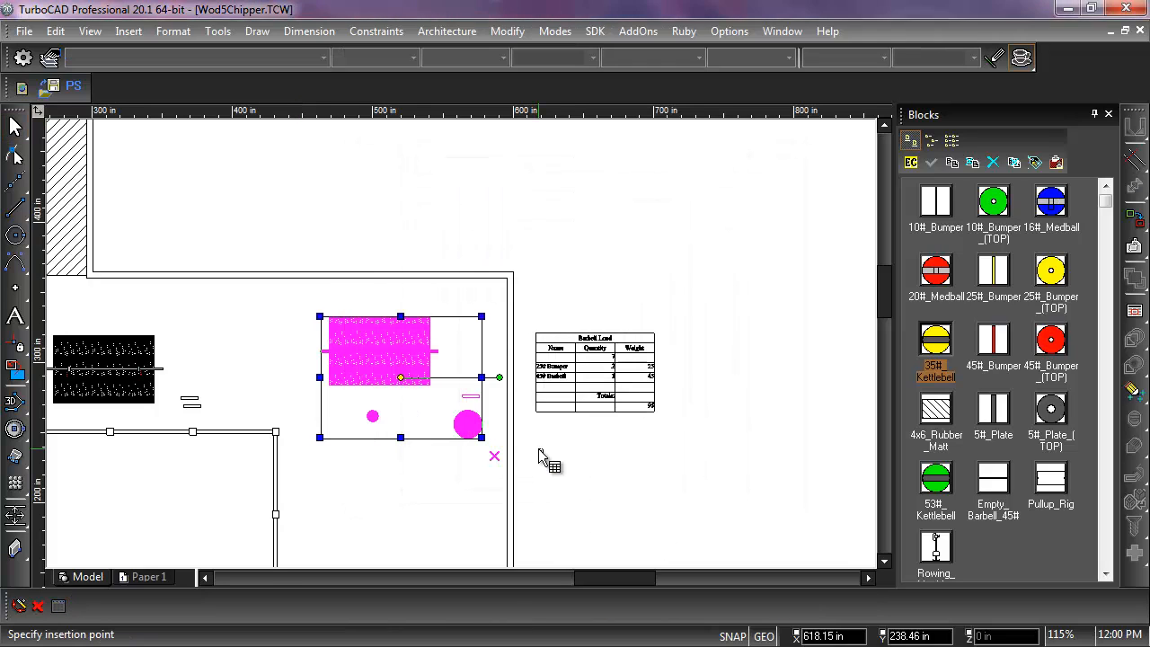
left_click(541, 443)
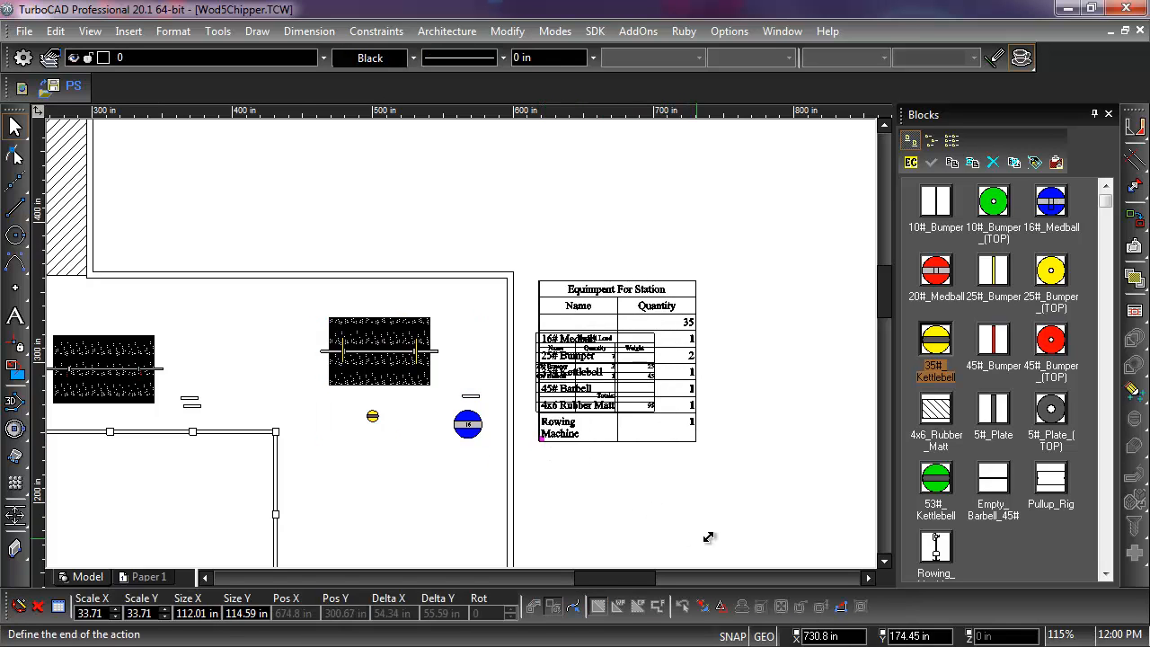
Step: Enlarge the Equimpent For Station table to about 179 by 183 in and move it down below the Barbell Load table
left_click(791, 501)
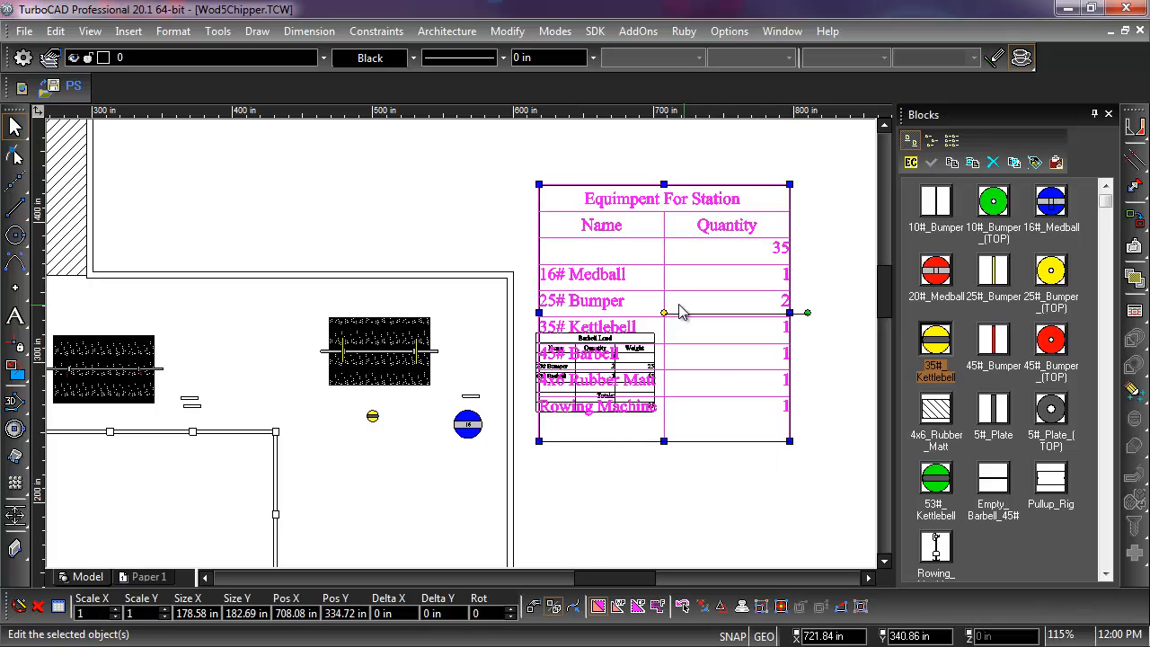
left_click(658, 313)
left_click(663, 338)
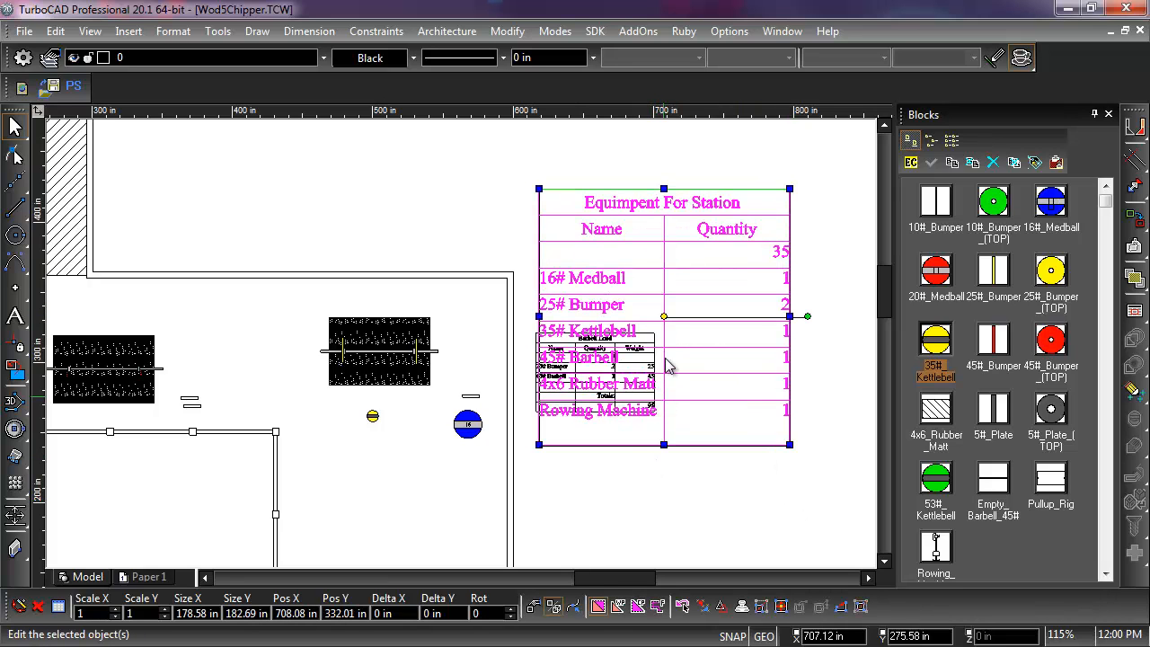
left_click(664, 316)
scroll(460, 343, "down", 3)
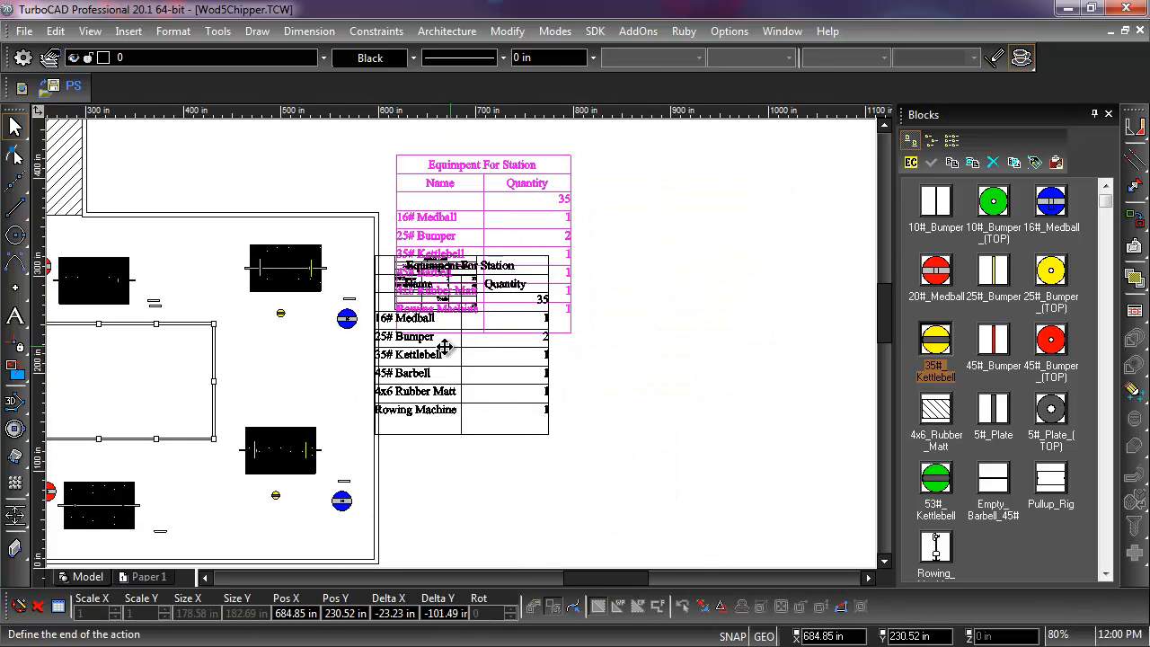
left_click(487, 412)
Step: Shrink the Equimpent For Station table proportionally to about 90 in wide, close to the width of the Barbell Load table
left_click(574, 501)
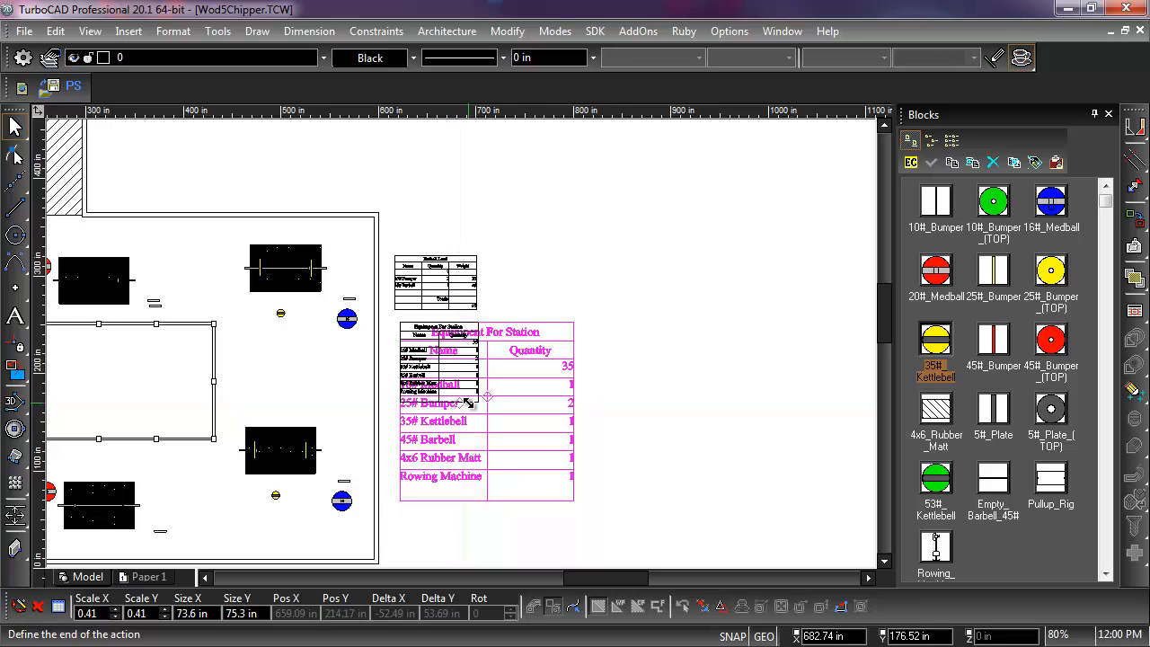
left_click(485, 410)
scroll(438, 369, "up", 2)
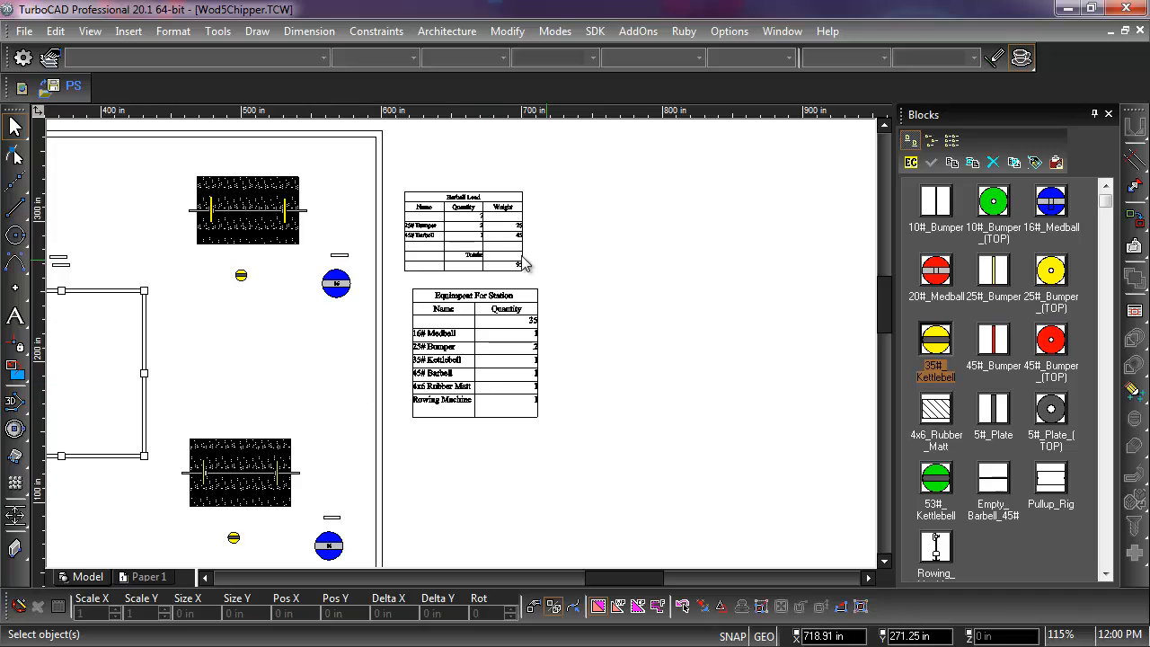
Step: Generate the Total Equipment for Workout report for all seven stations and the central rig inside the gym walls
scroll(479, 252, "down", 5)
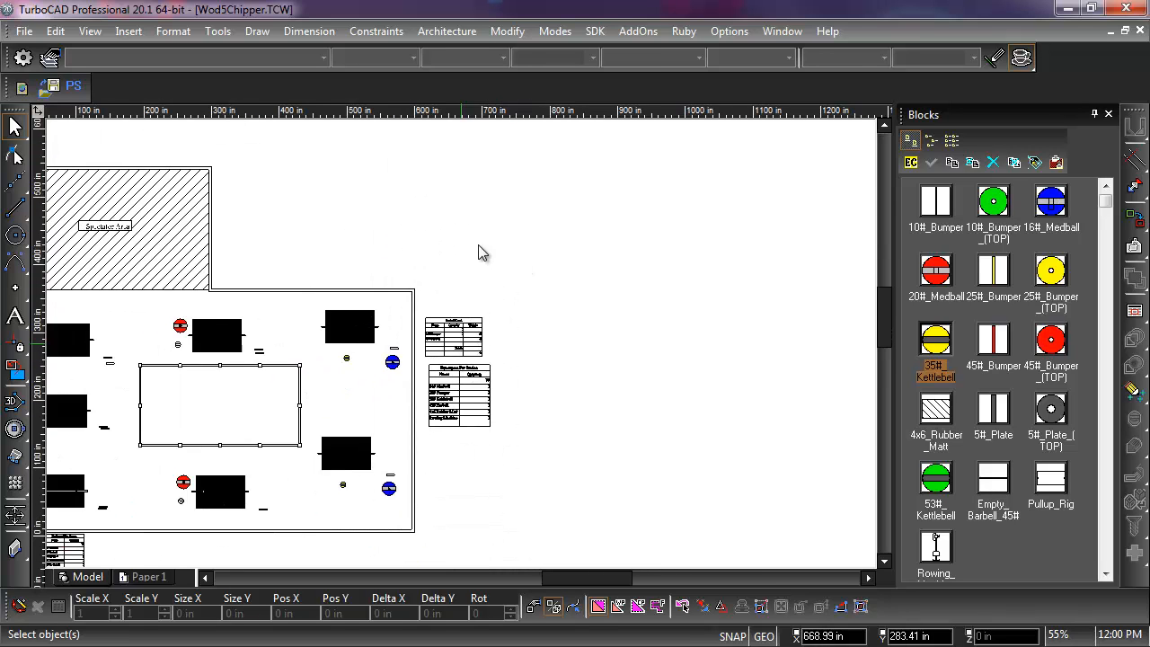
scroll(303, 429, "up", 2)
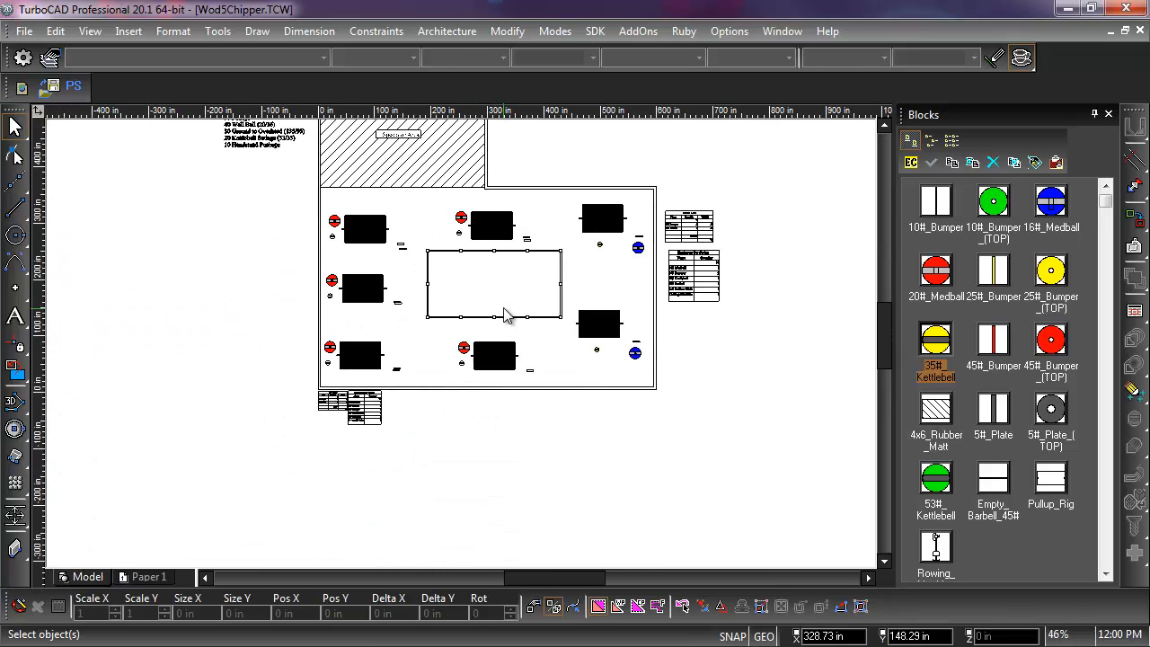
scroll(506, 314, "up", 2)
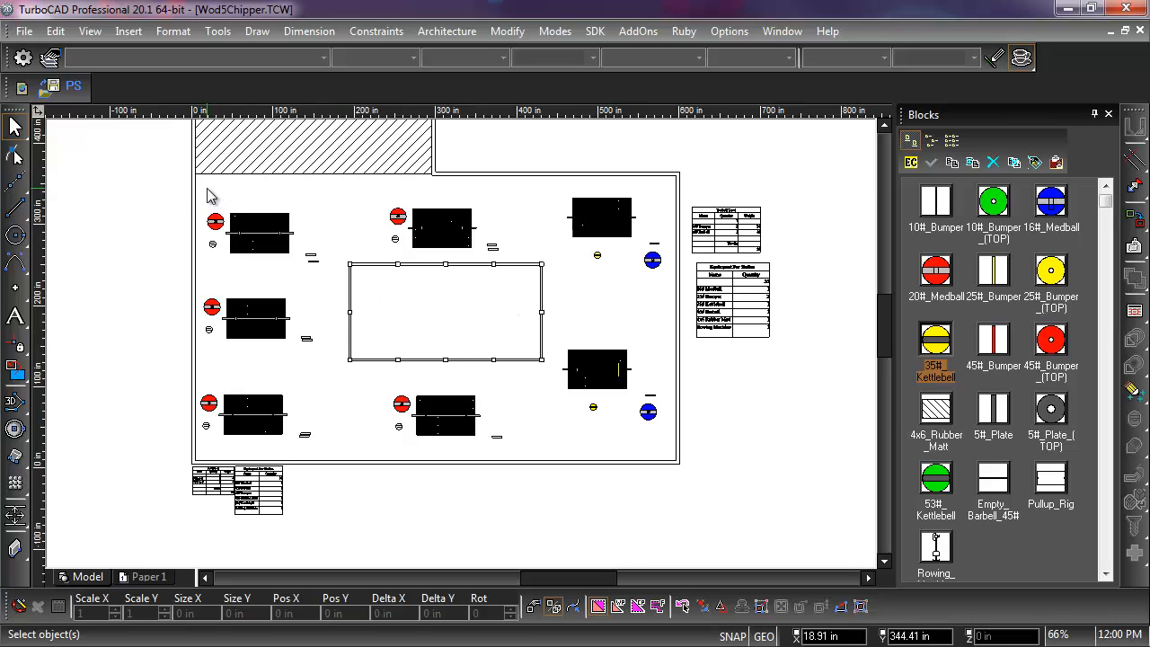
mouse_move(197, 186)
left_mouse_down()
mouse_move(456, 319)
mouse_move(625, 364)
mouse_move(677, 462)
left_mouse_up()
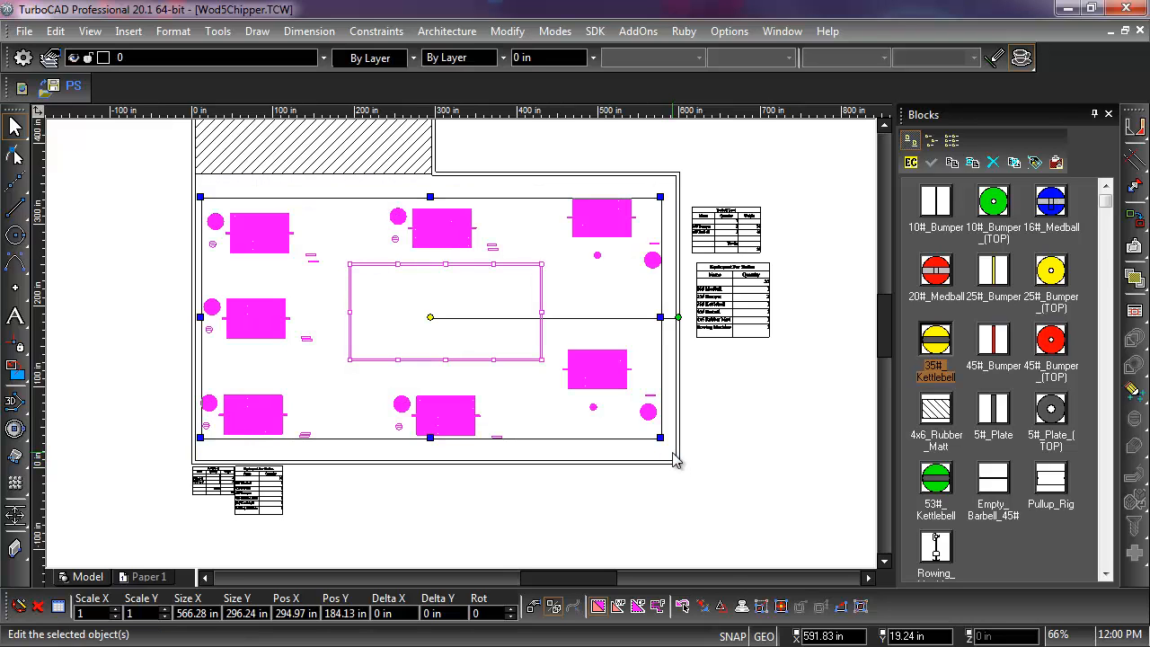
left_click(219, 30)
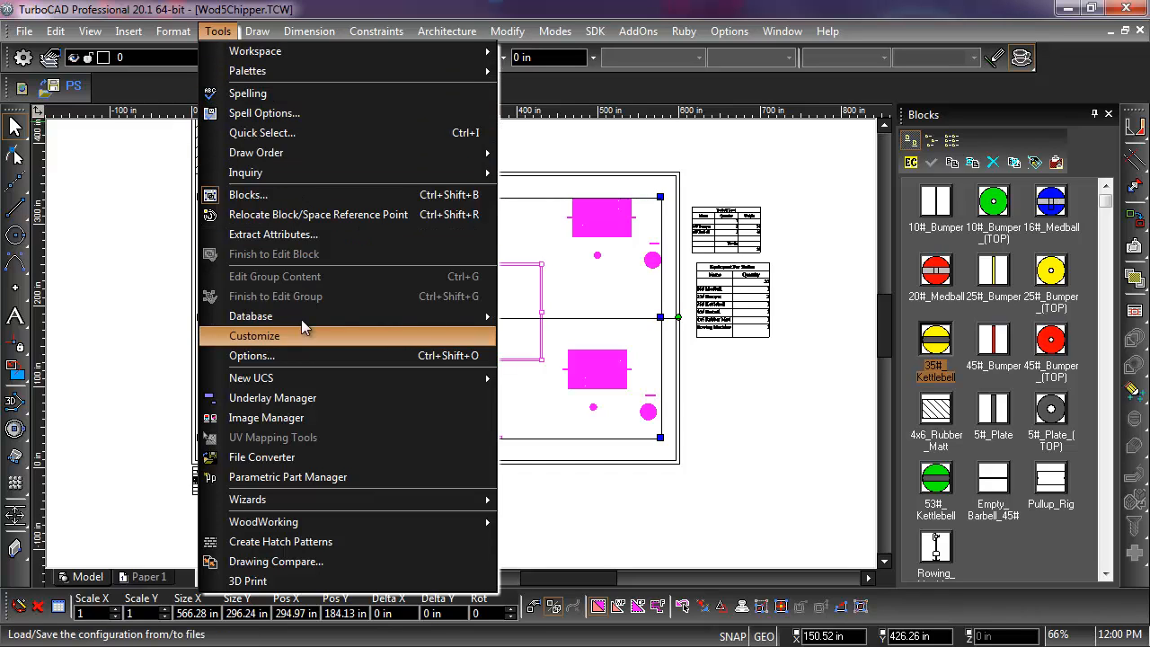
mouse_move(306, 315)
left_click(548, 357)
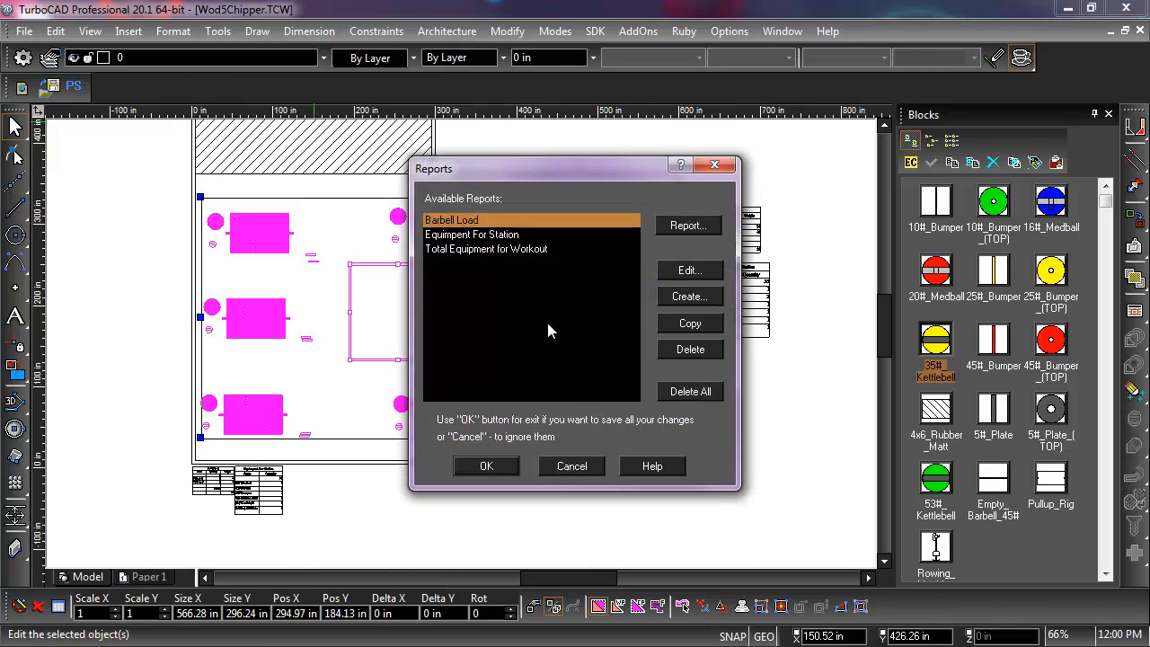
left_click(539, 250)
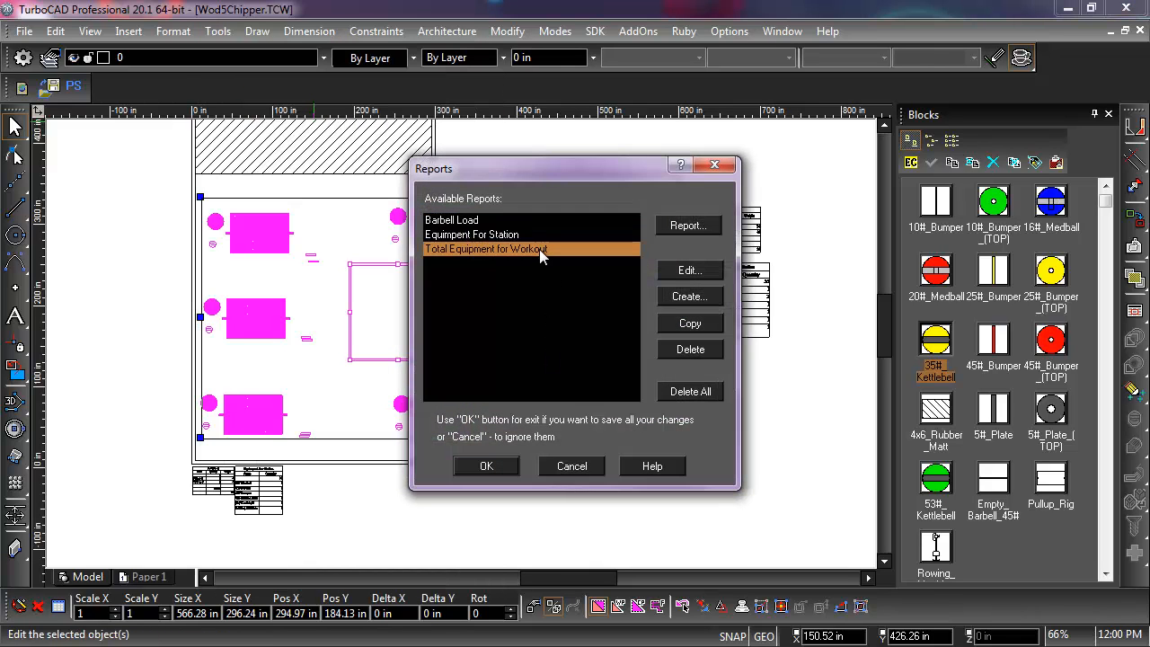
left_click(683, 228)
Step: Move the Name column ahead of Quantity and insert the report as a Standard-style table at the Spectator Area's upper-right corner
left_click_drag(492, 237, 396, 235)
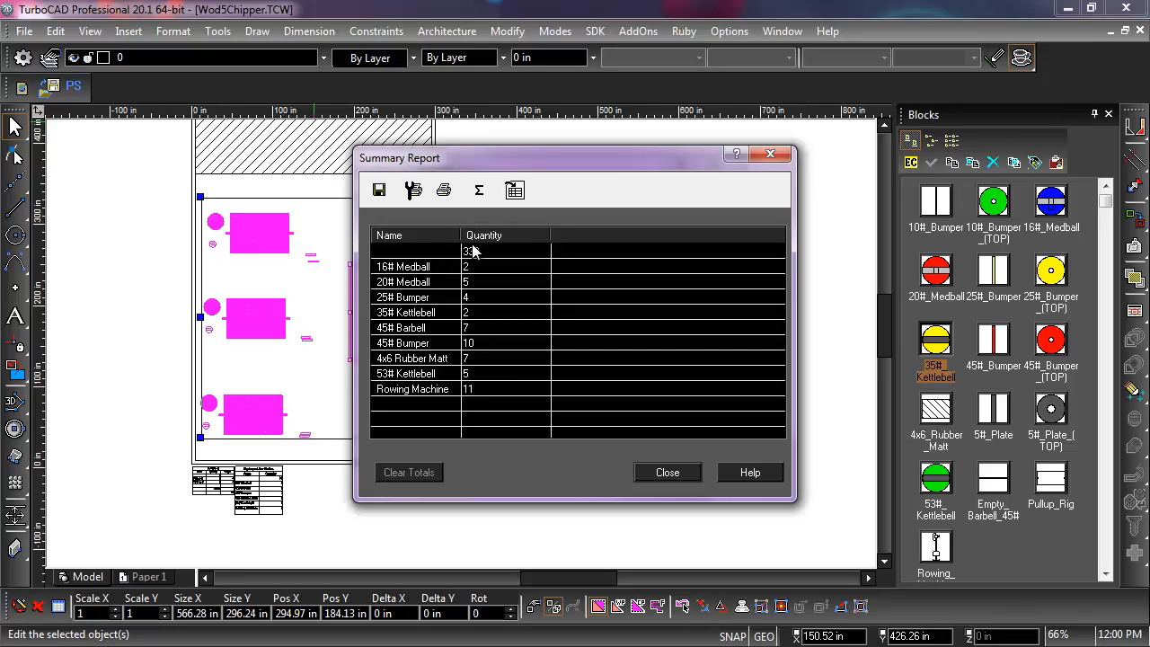
left_click(514, 191)
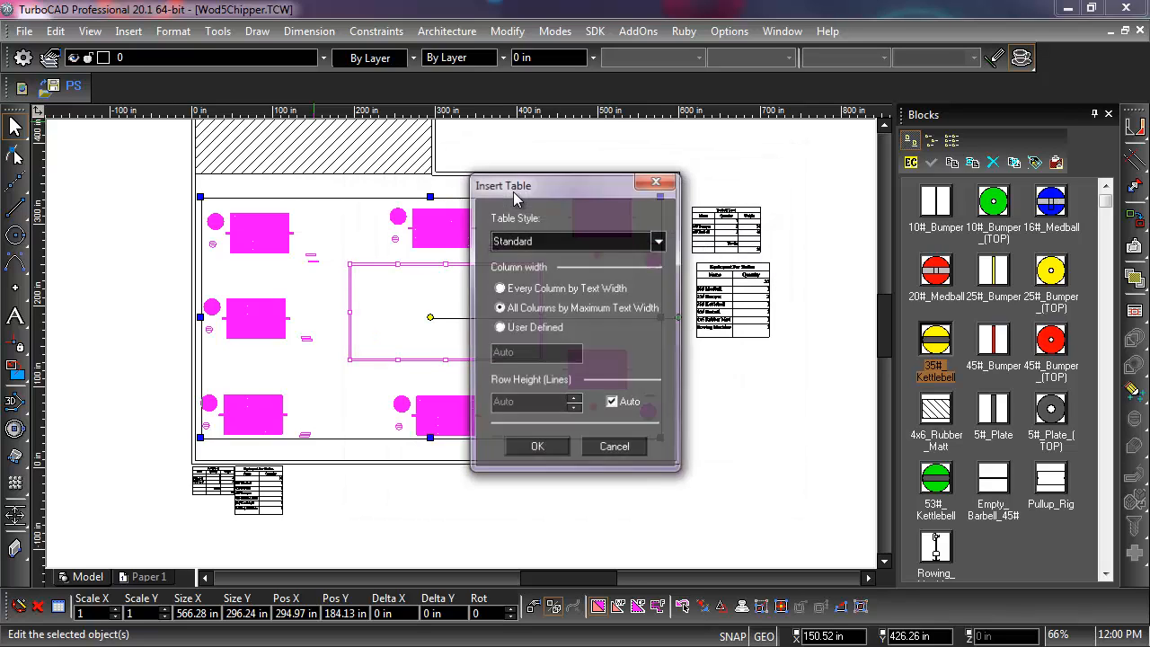
left_click(536, 447)
middle_click_drag(442, 133, 470, 347)
scroll(470, 347, "down", 1)
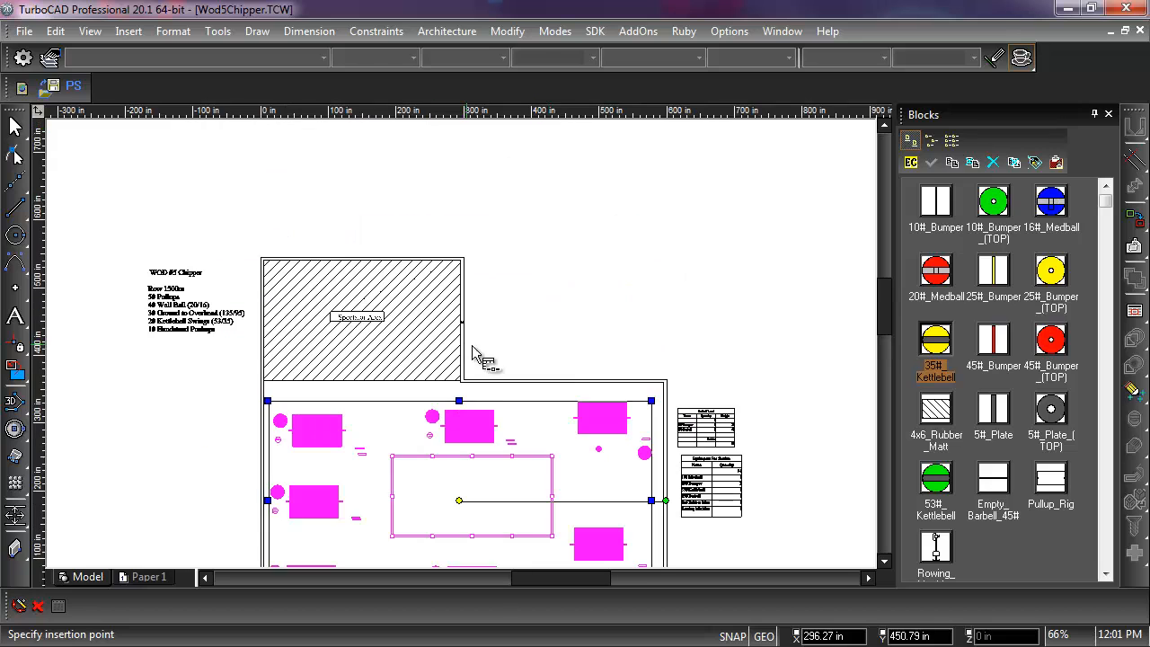
left_click(475, 264)
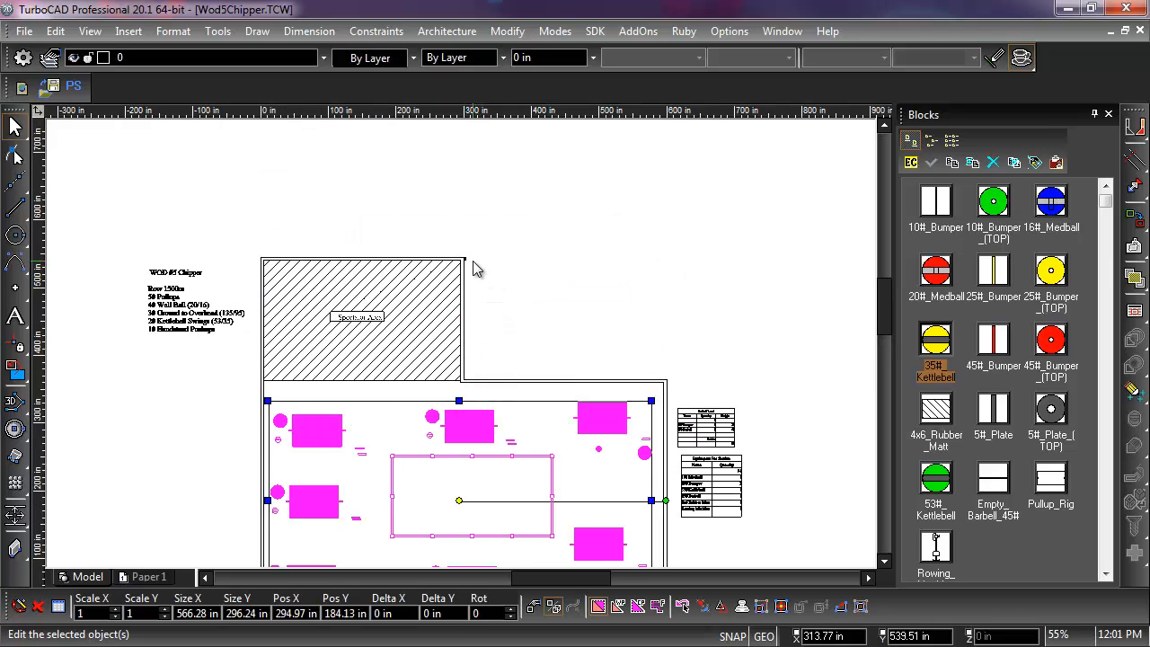
Step: Enlarge the tiny Total Equipment for Workout table to about 134 by 180 in, filling the notch beside the Spectator Area
scroll(477, 268, "up", 2)
right_click(449, 345)
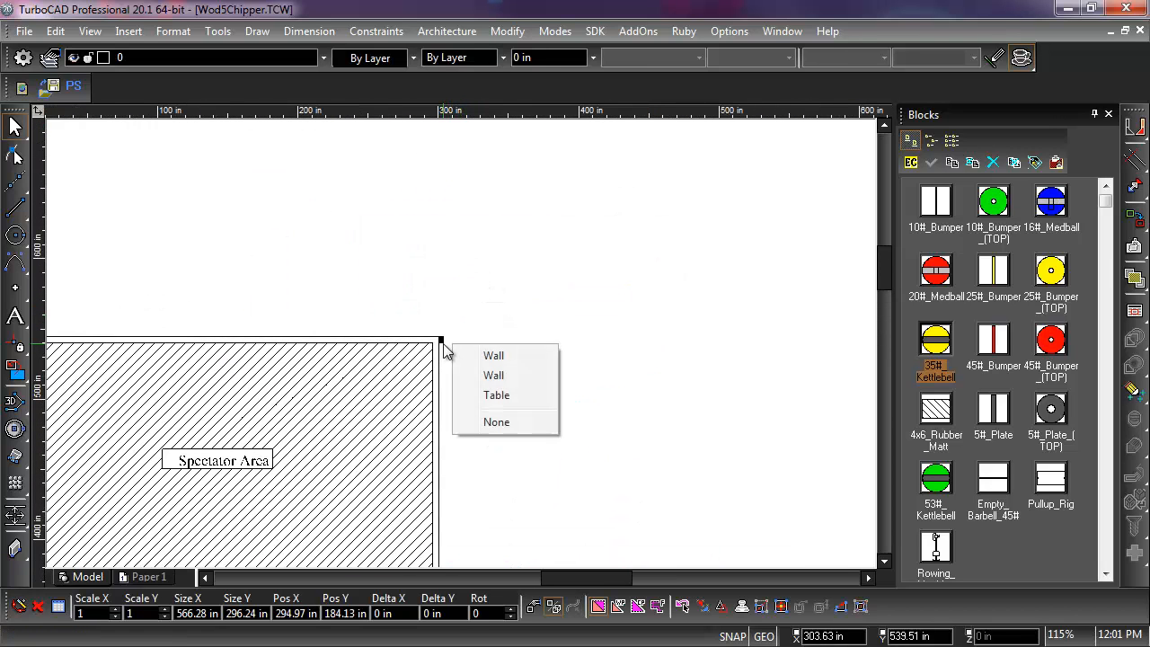
left_click(495, 394)
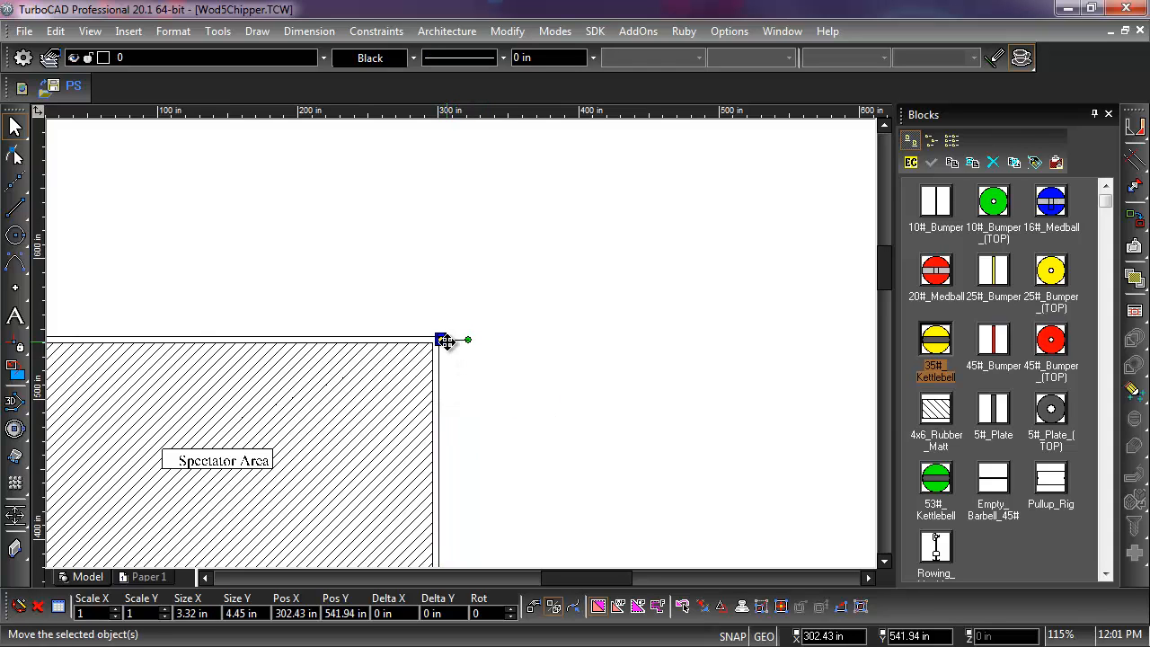
left_click_drag(442, 342, 680, 559)
scroll(680, 558, "down", 3)
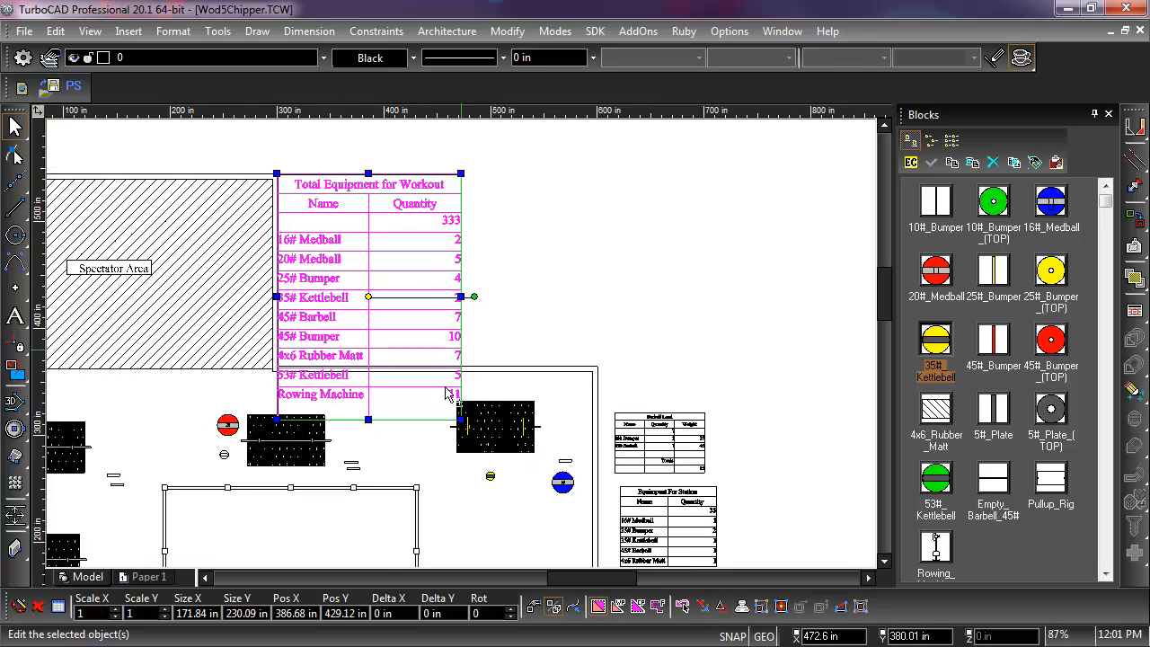
left_click_drag(460, 420, 419, 365)
left_click(545, 311)
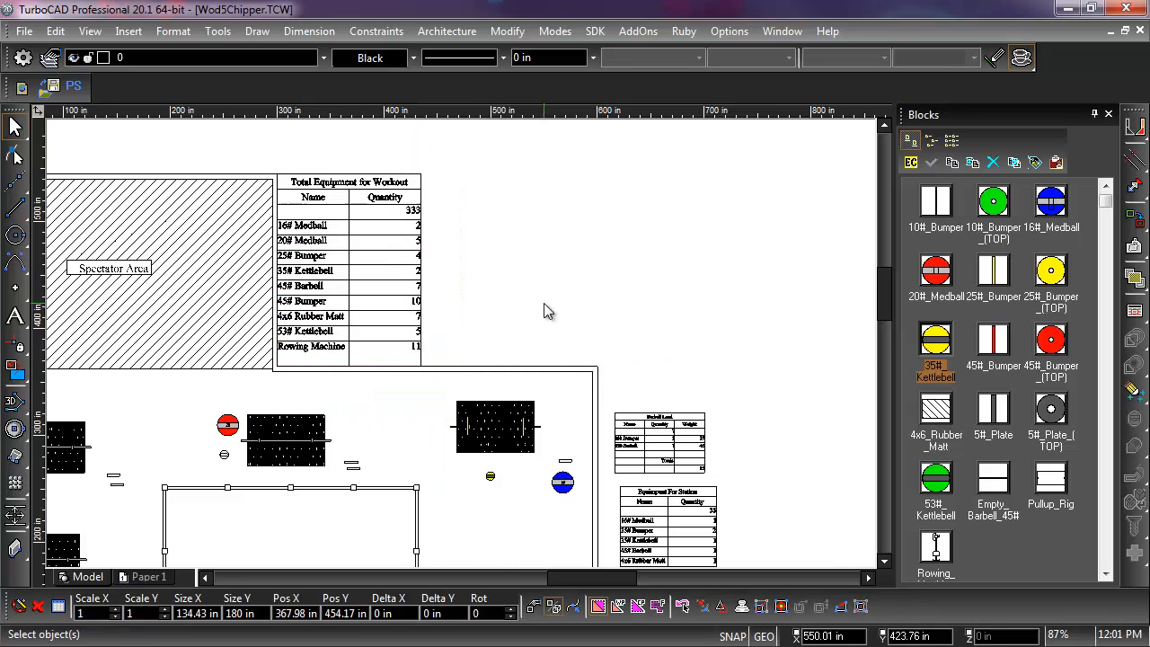
Step: Open the Design Director and create a new layer named Heat1
scroll(546, 311, "down", 1)
scroll(545, 311, "down", 2)
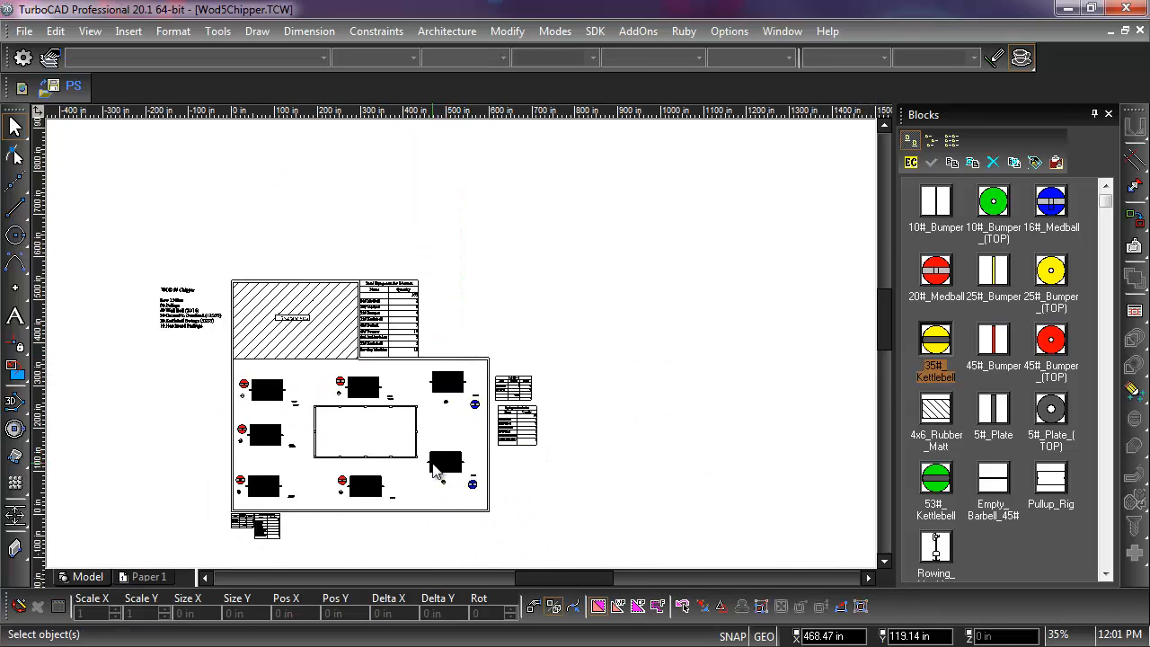
scroll(434, 474, "up", 1)
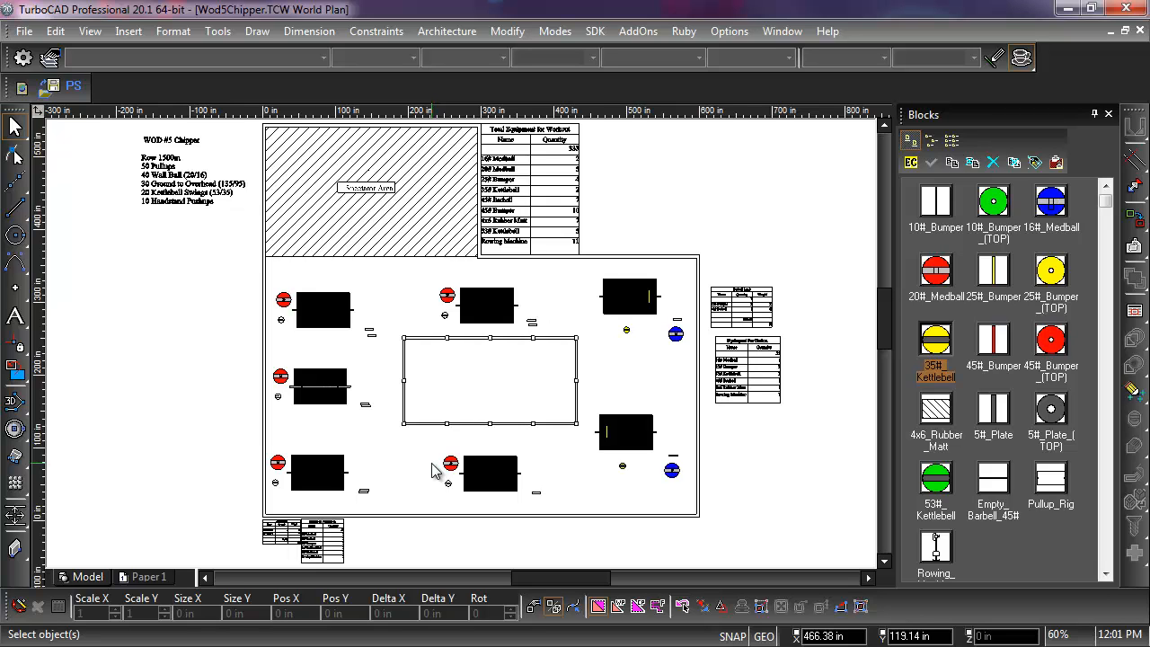
key("ctrl+a")
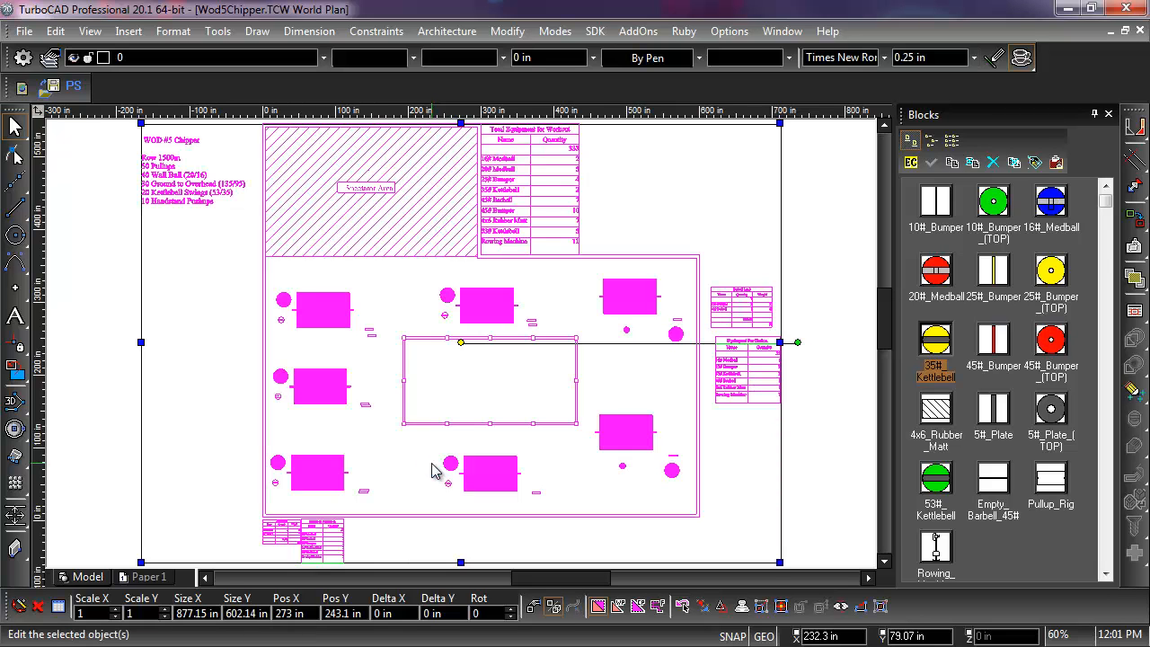
left_click(217, 31)
mouse_move(250, 71)
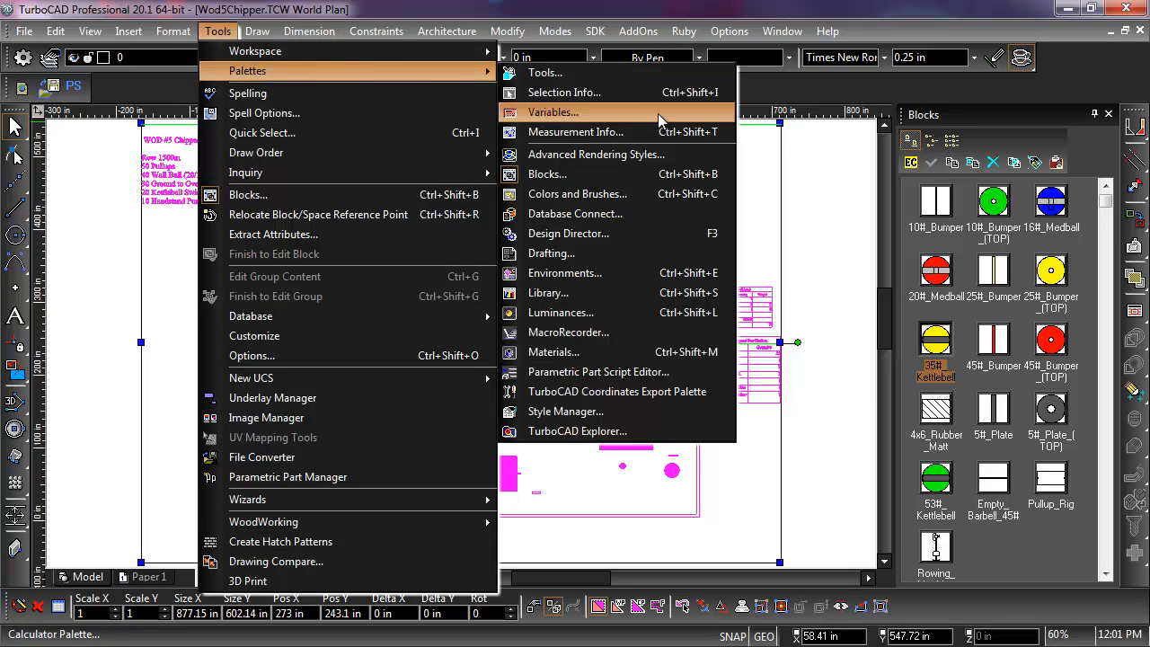
left_click(619, 232)
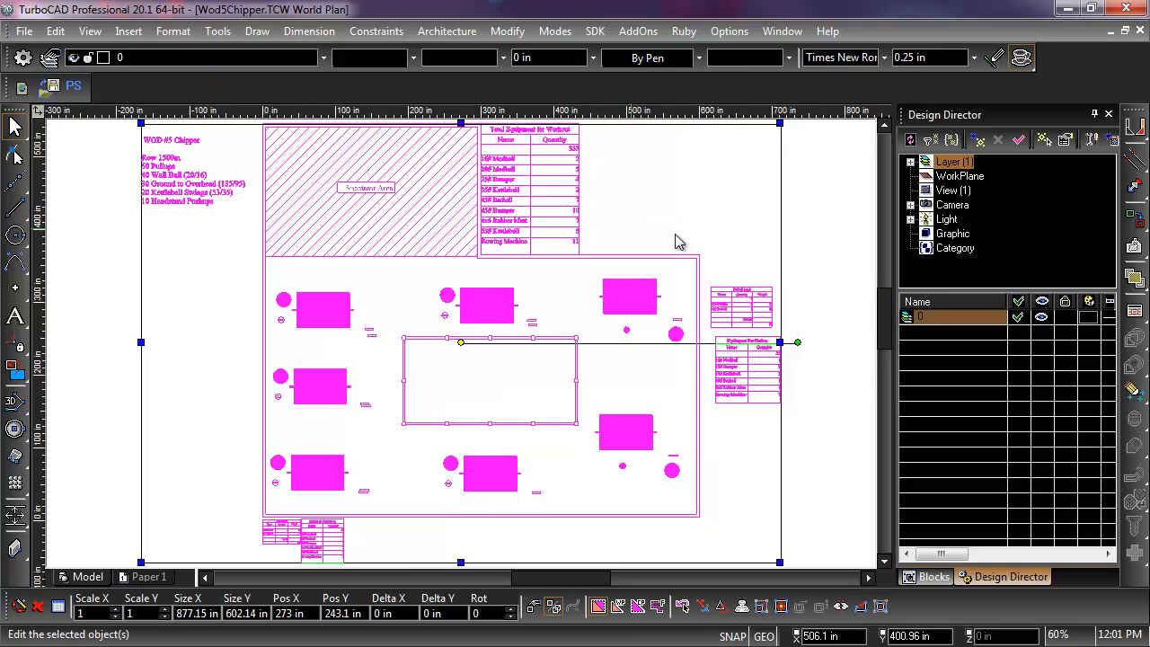
left_click(979, 141)
type("Heat1")
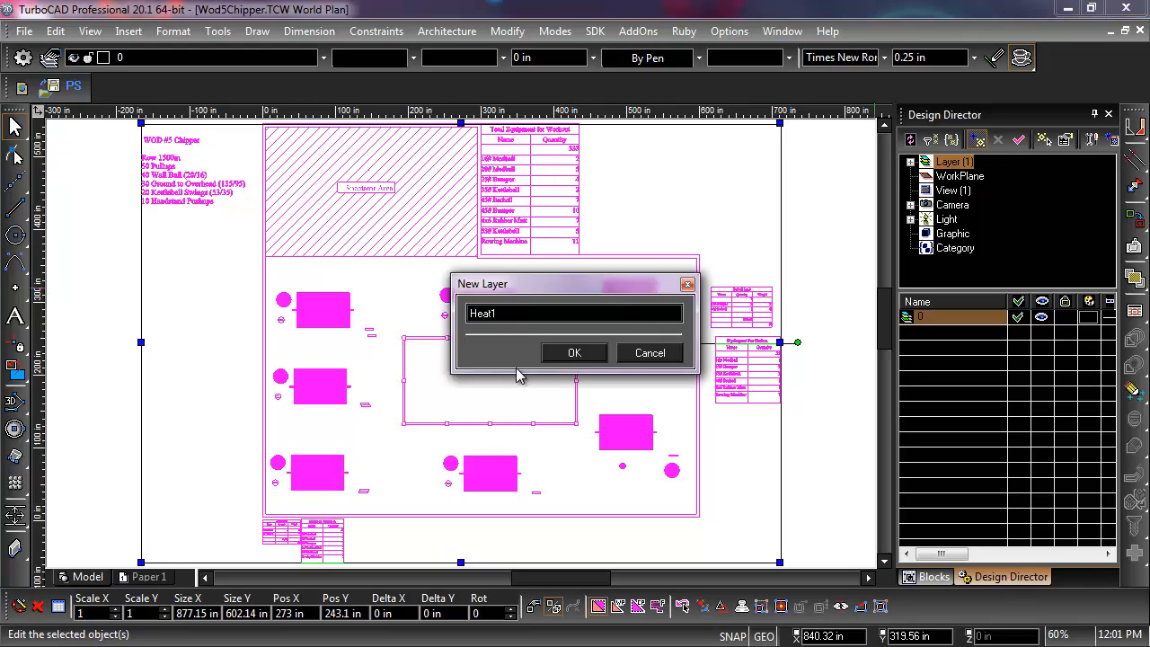
key("Return")
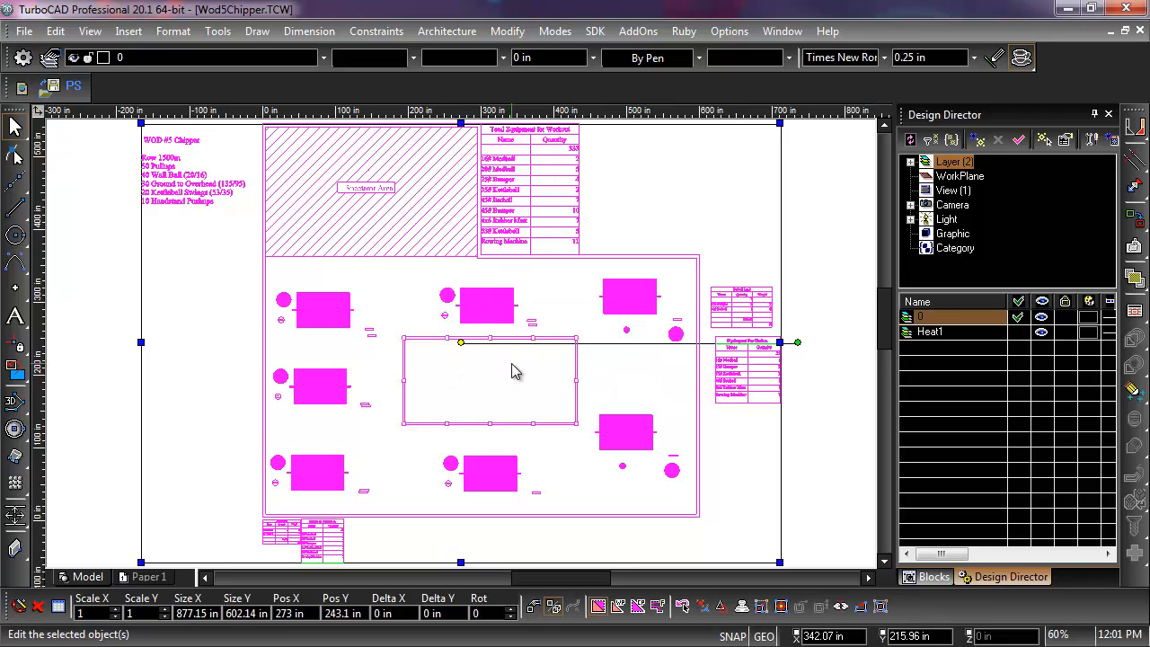
left_click(840, 345)
scroll(835, 348, "down", 2)
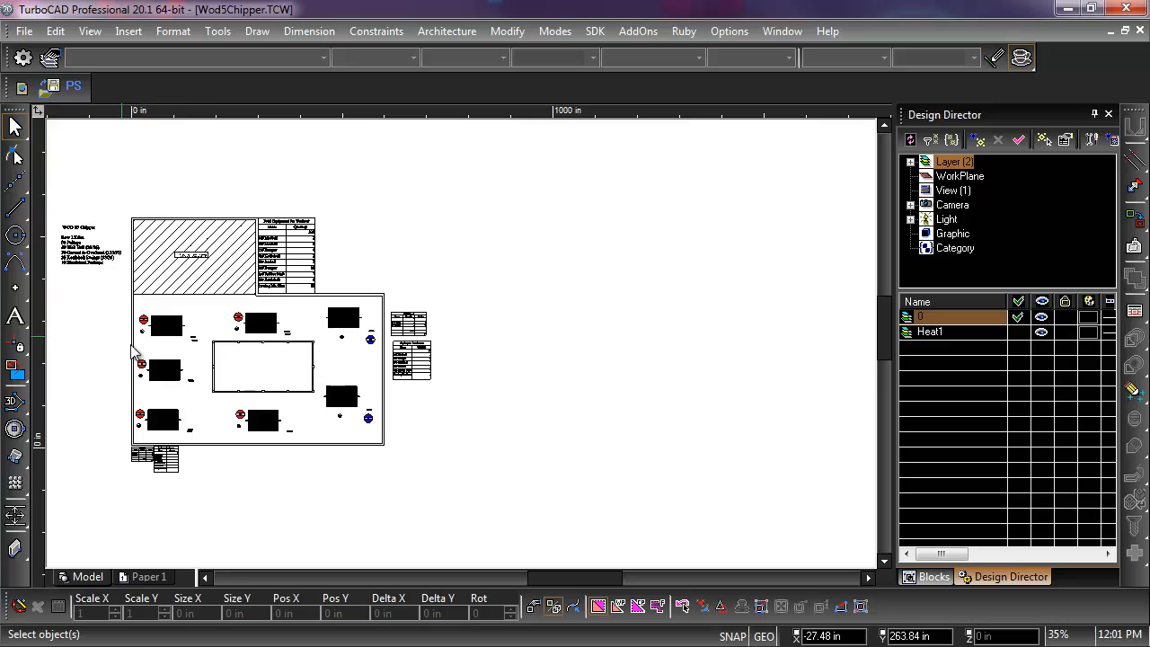
scroll(147, 370, "up", 1)
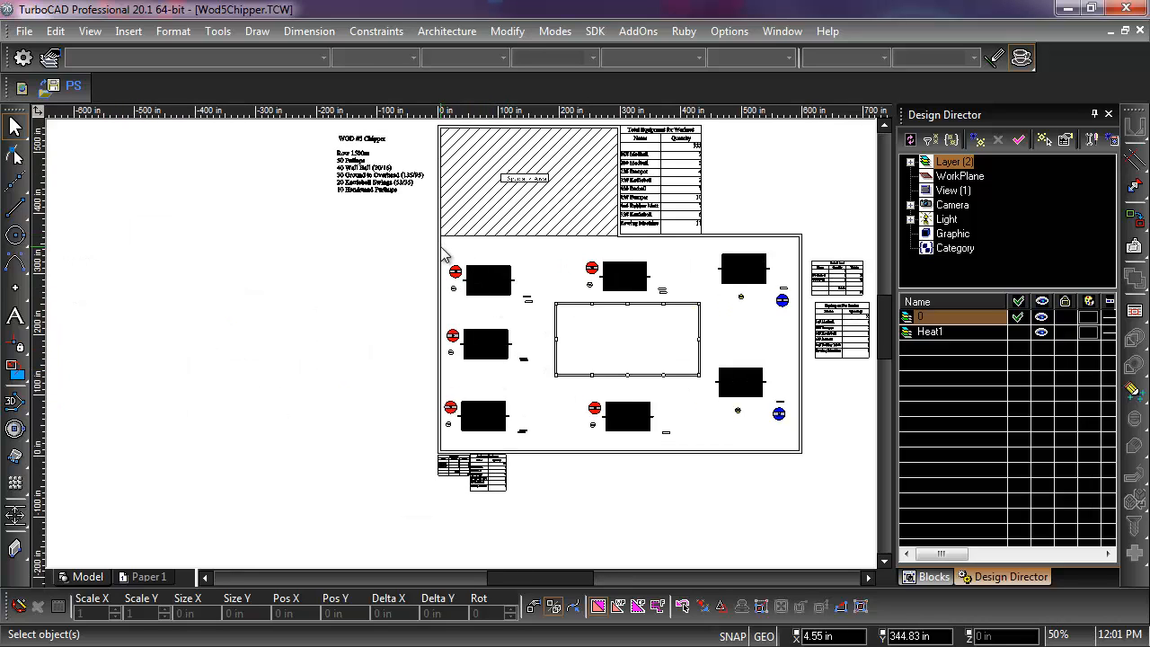
mouse_move(445, 248)
left_mouse_down()
mouse_move(680, 392)
mouse_move(799, 445)
left_mouse_up()
right_click(799, 445)
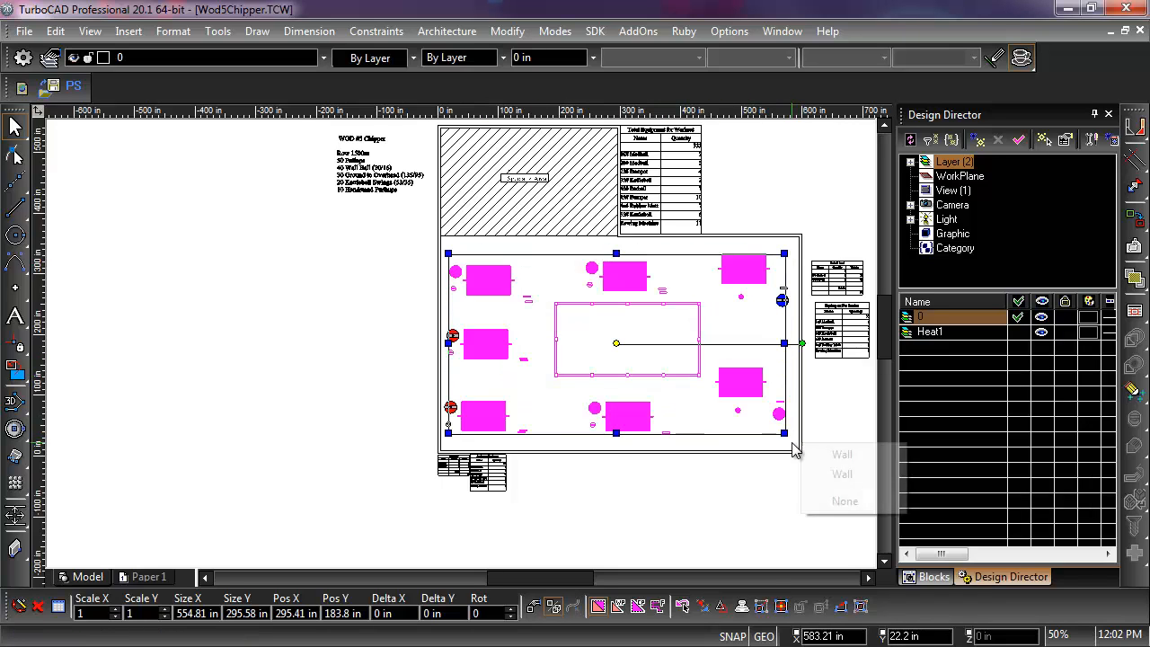
left_click(868, 415)
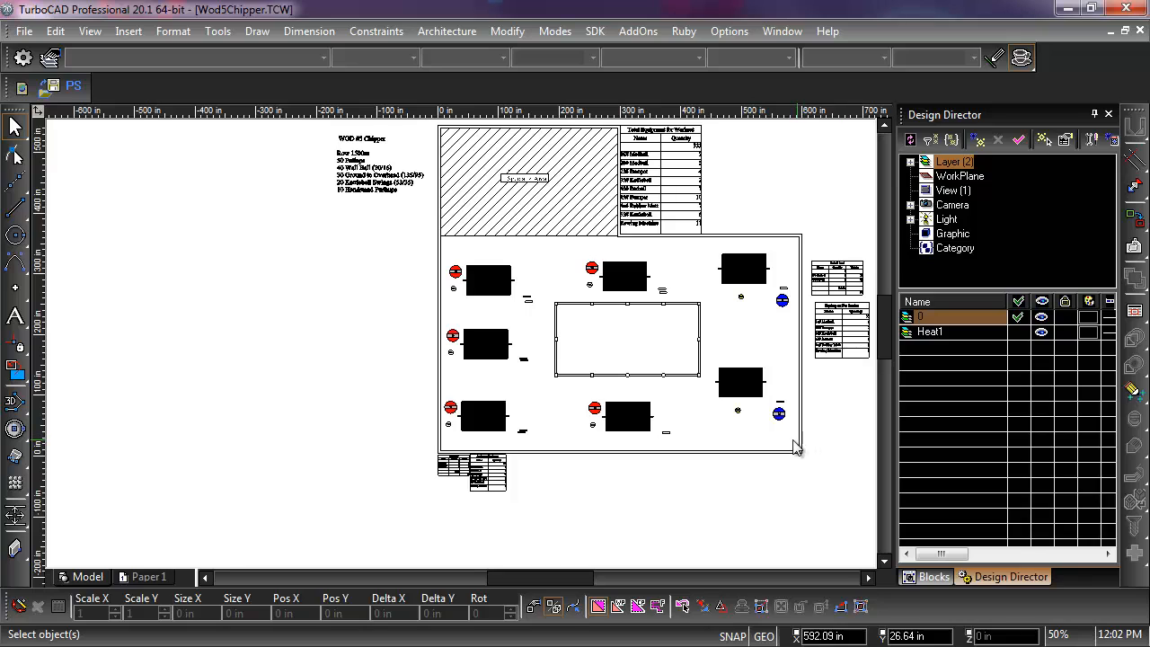
Step: Assign all station equipment, the central rig and the five report tables to the Heat1 layer, leaving walls and workout text out
left_click_drag(785, 440, 448, 253)
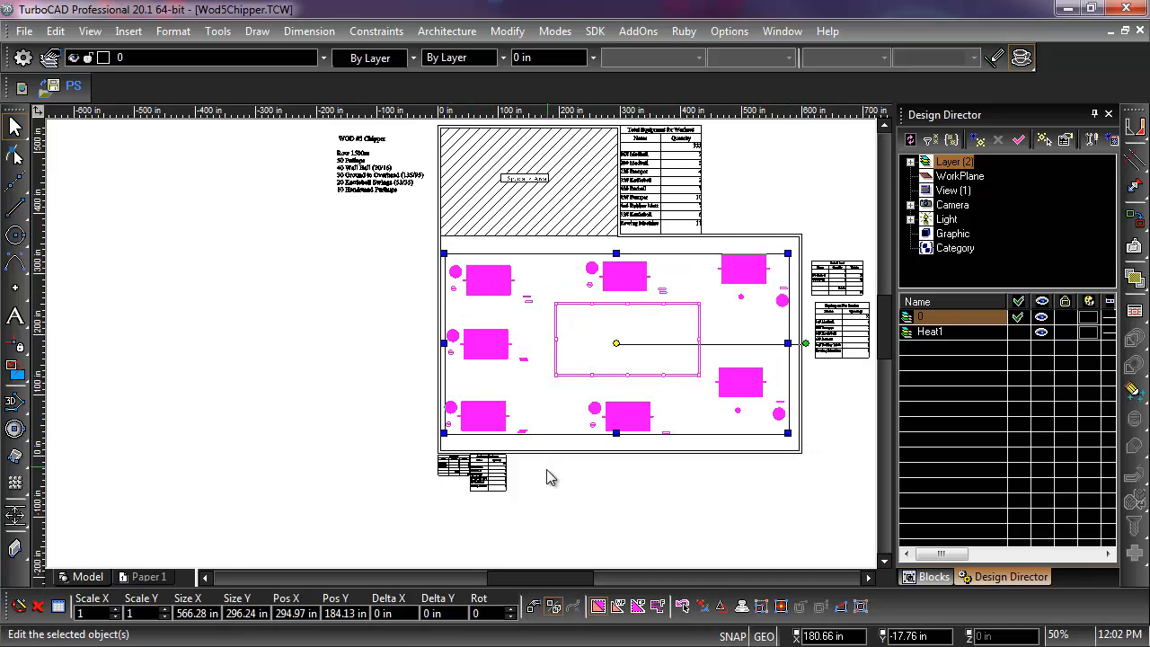
left_click(457, 469, "shift")
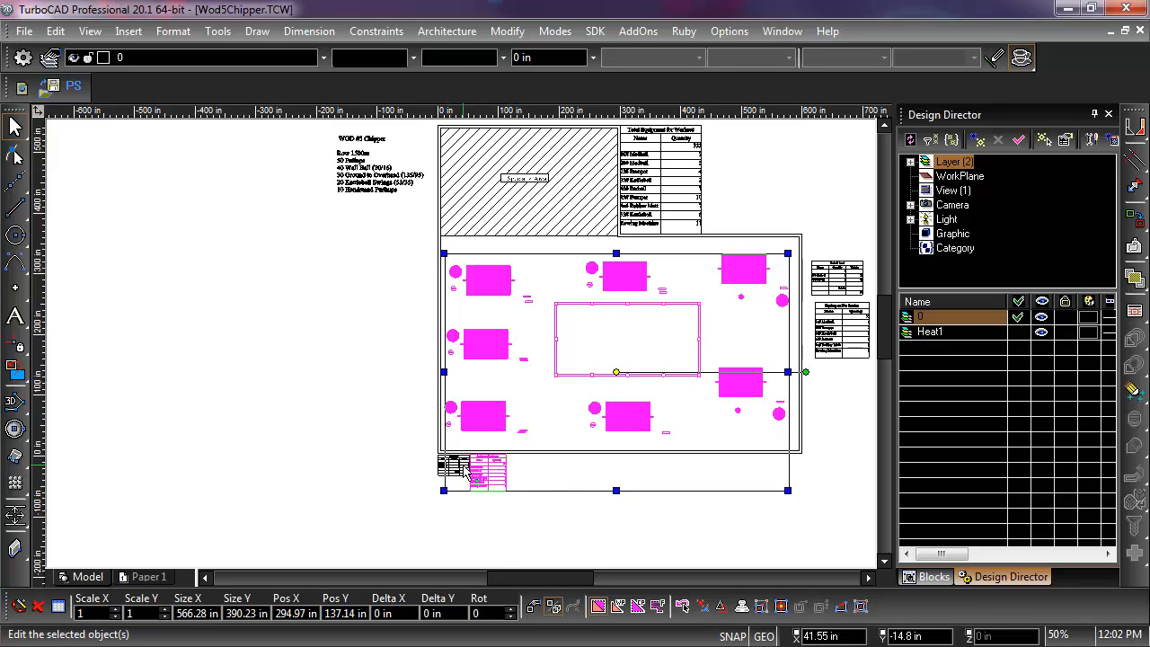
mouse_move(466, 472)
left_click(508, 476)
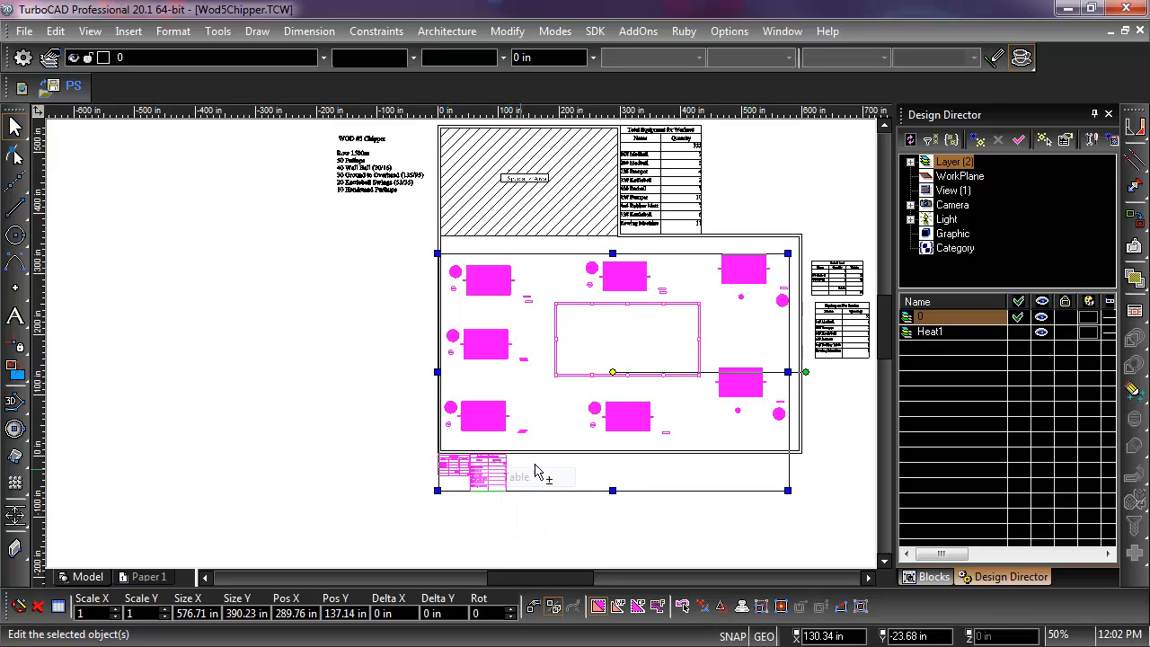
left_click(842, 358, "shift")
left_click(836, 279, "shift")
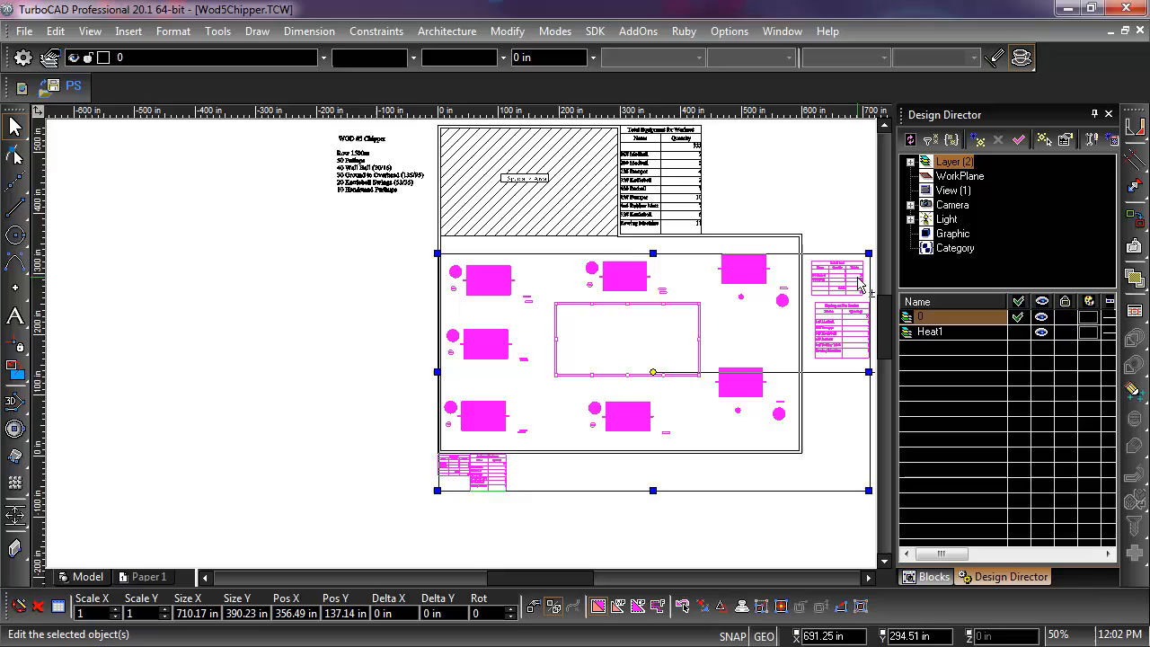
left_click(699, 185, "shift")
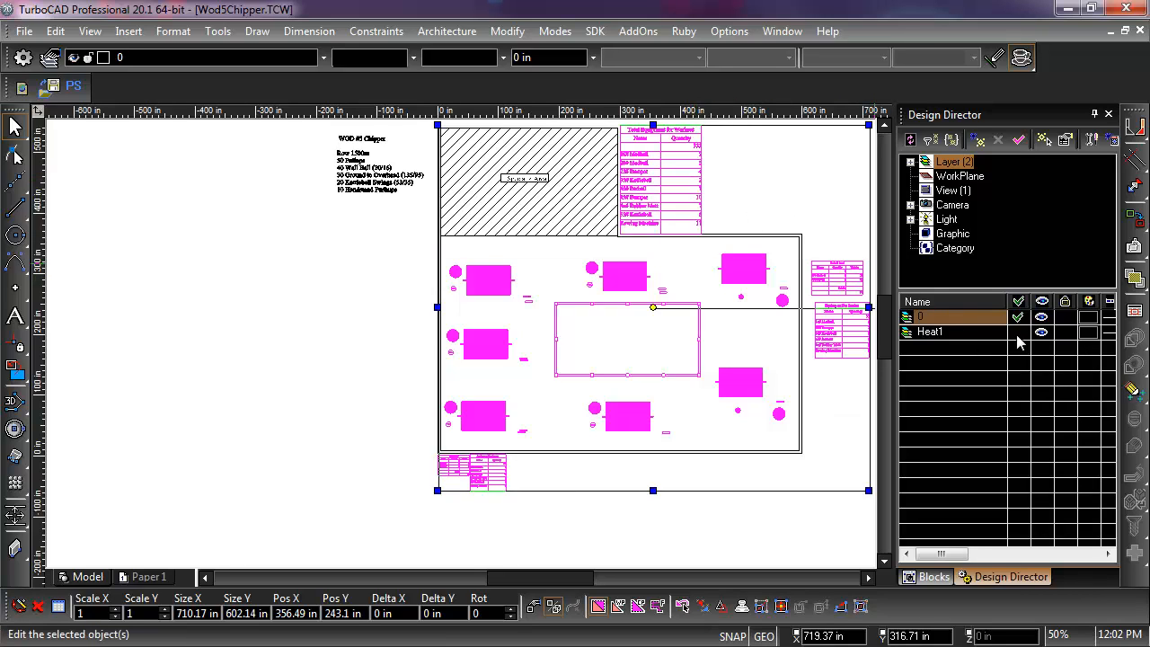
left_click(1017, 335)
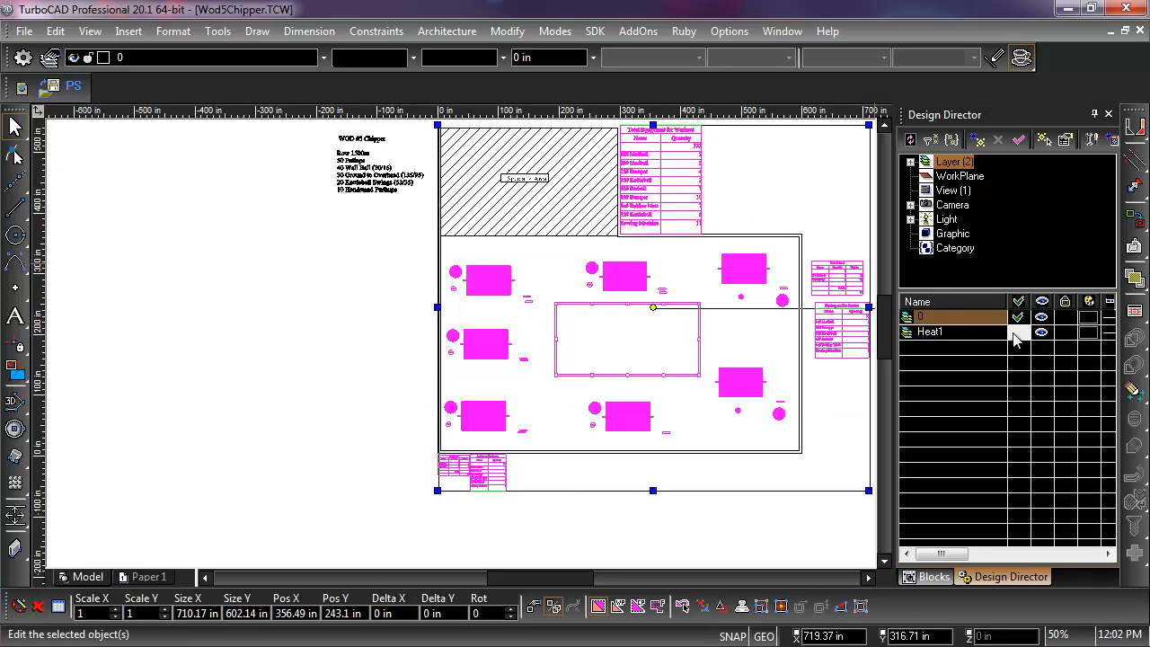
left_click(669, 553)
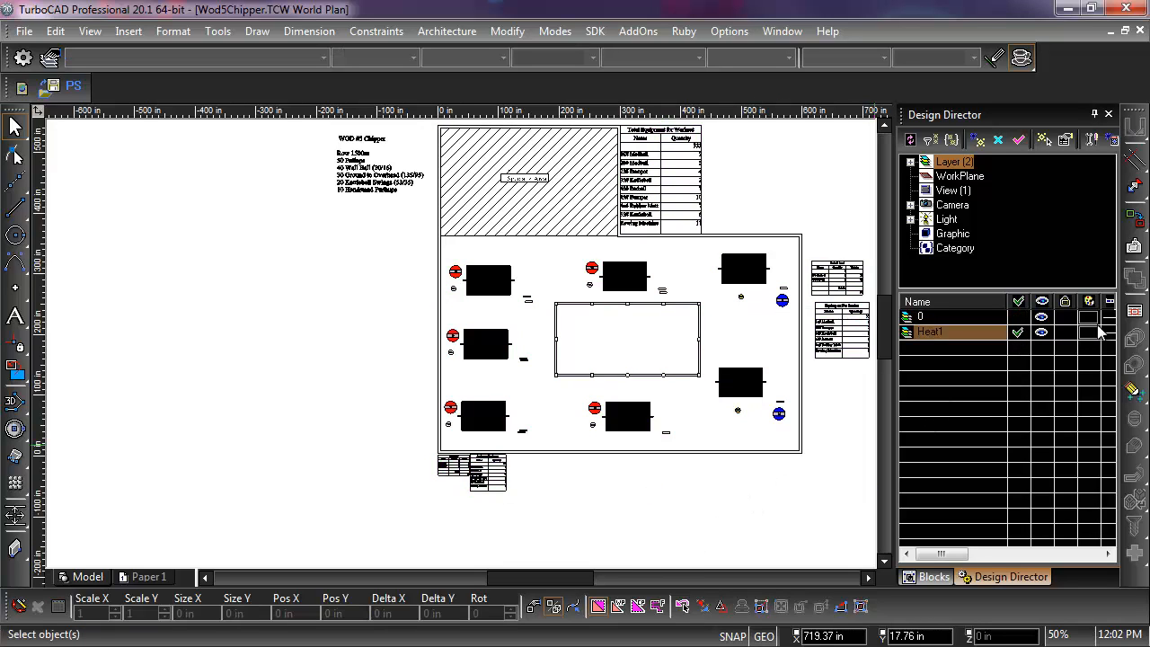
Step: Hide and show the Heat1 layer twice to check which equipment and tables it controls
left_click(1042, 333)
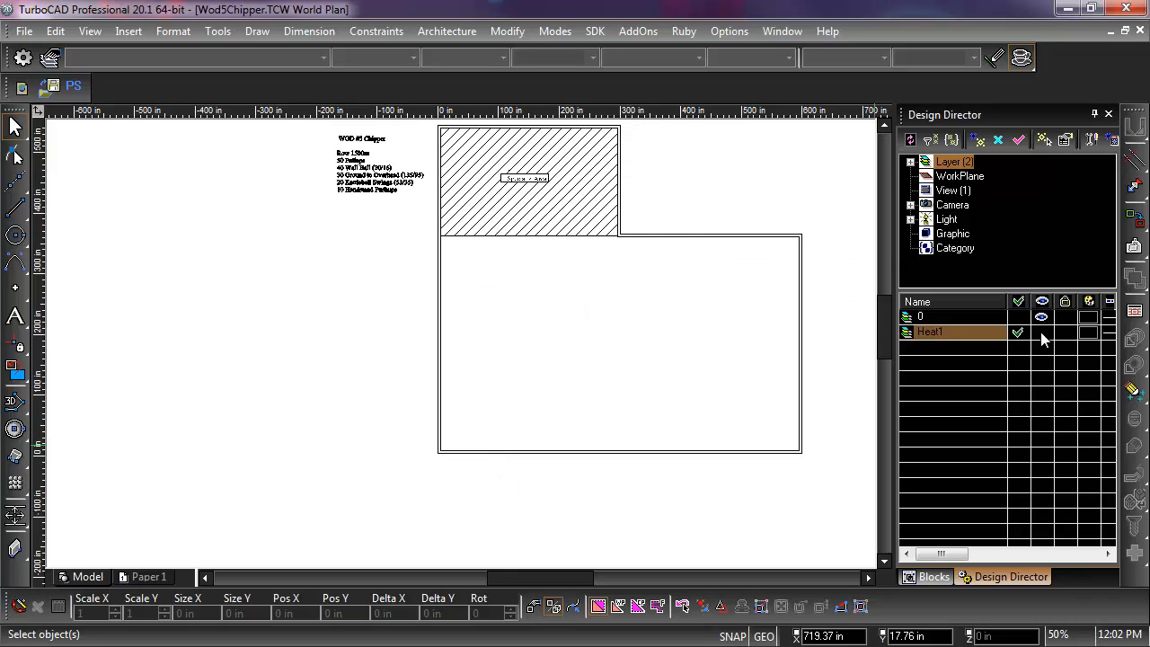
left_click(1041, 333)
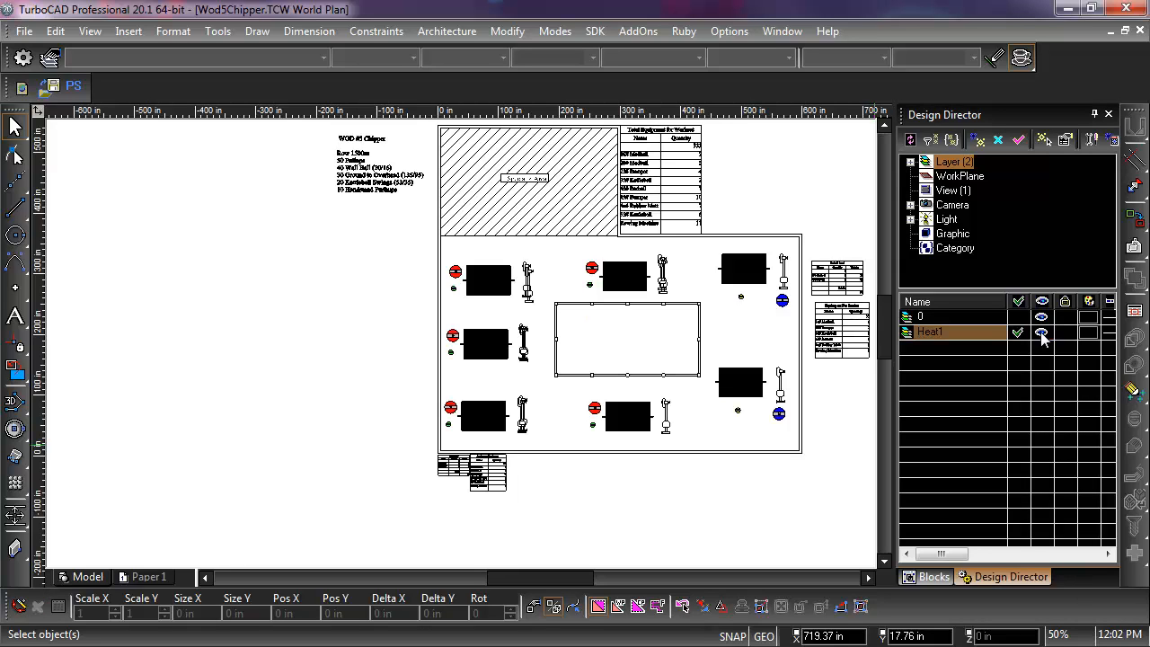
left_click(1042, 333)
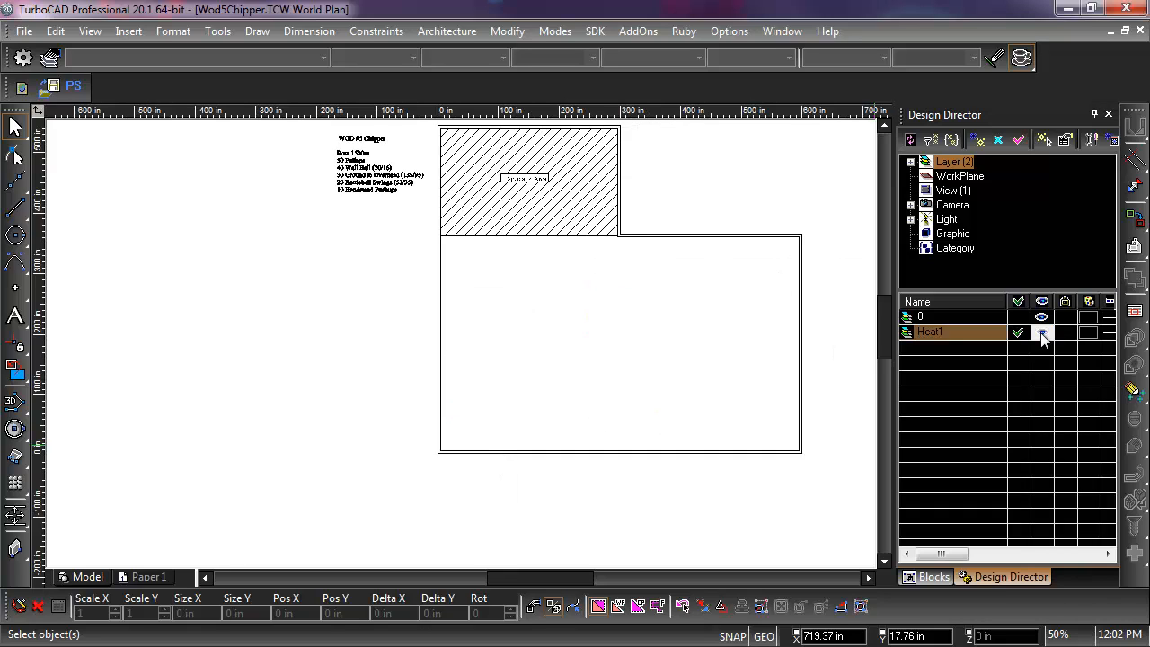
left_click(1042, 333)
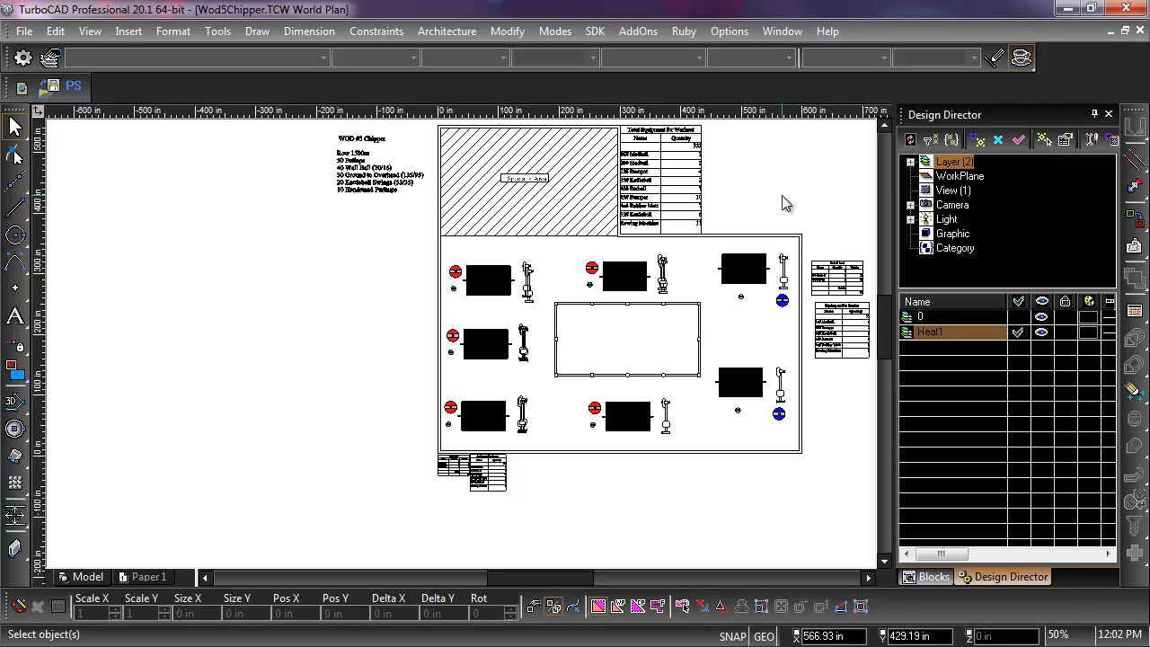
scroll(782, 204, "up", 1)
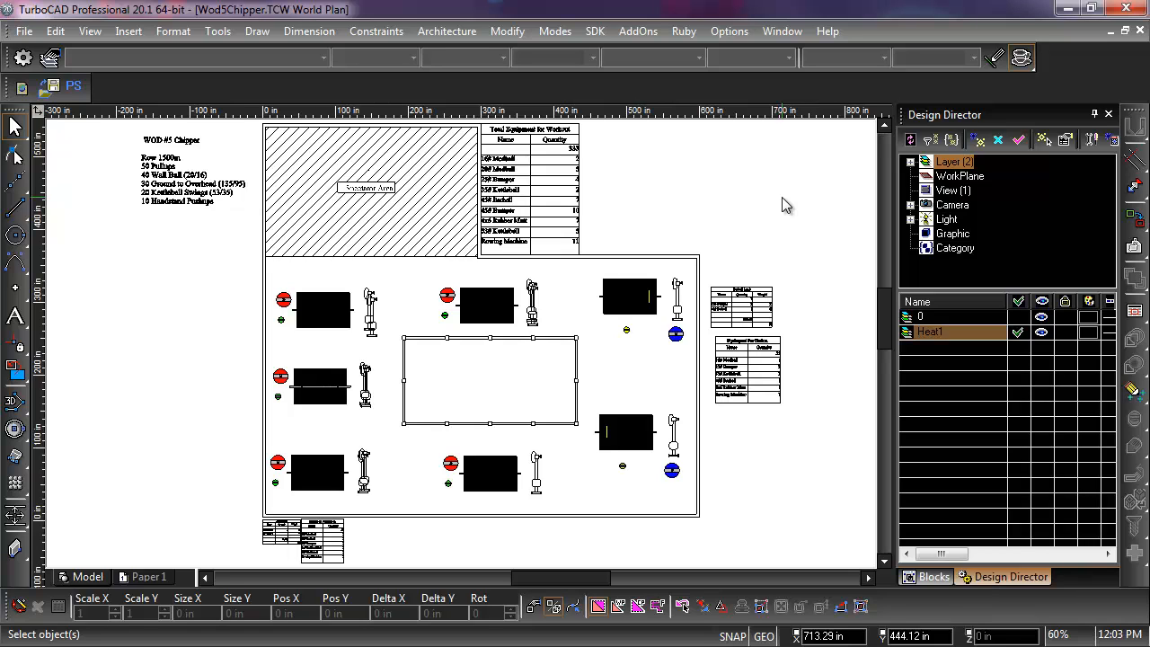
scroll(539, 189, "up", 3)
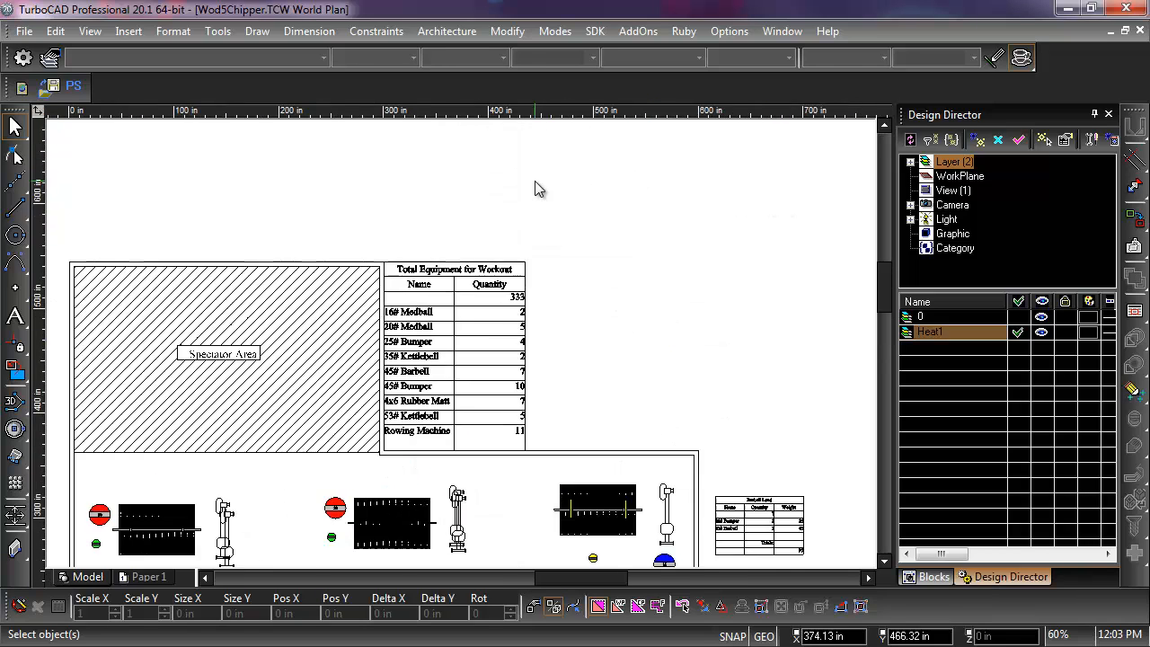